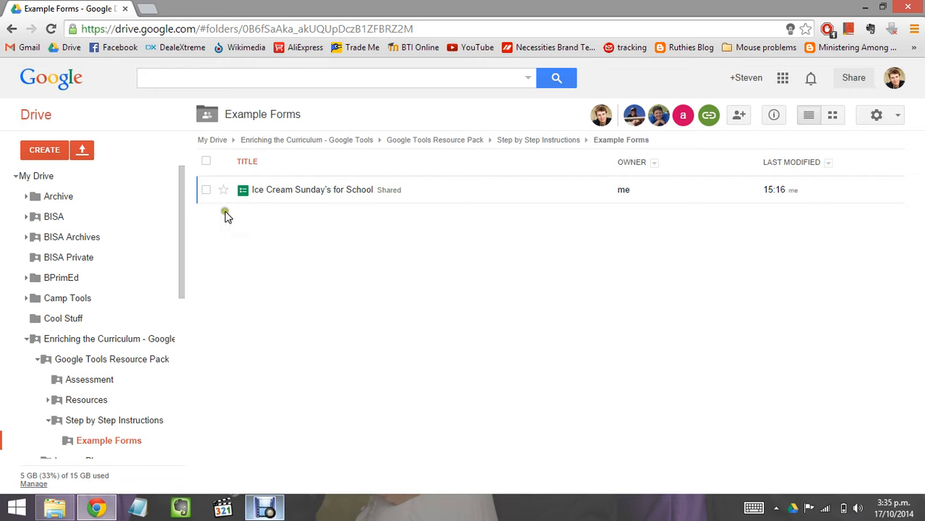
Step: Create a new blank Google Form in the shared Example Forms folder from Drive's CREATE menu
{"action": "left_click", "coordinate": [41, 152]}
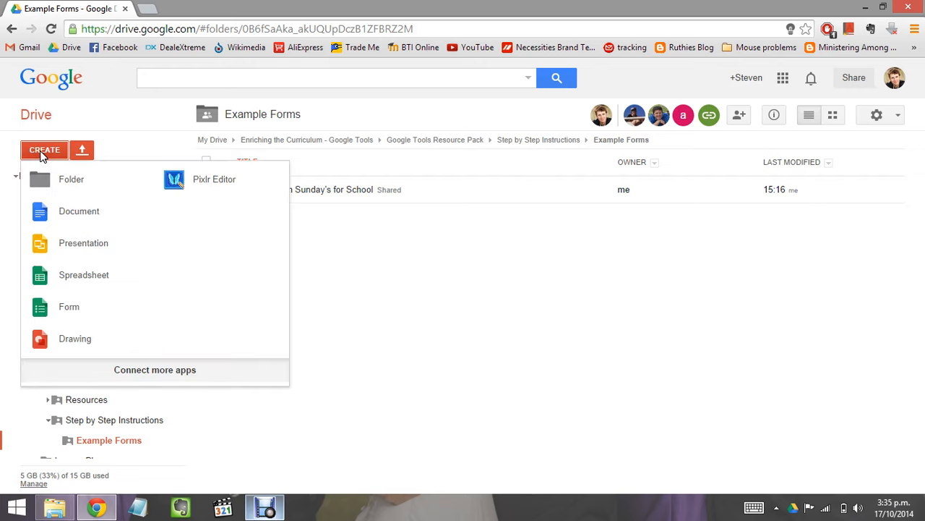
{"action": "left_click", "coordinate": [71, 308]}
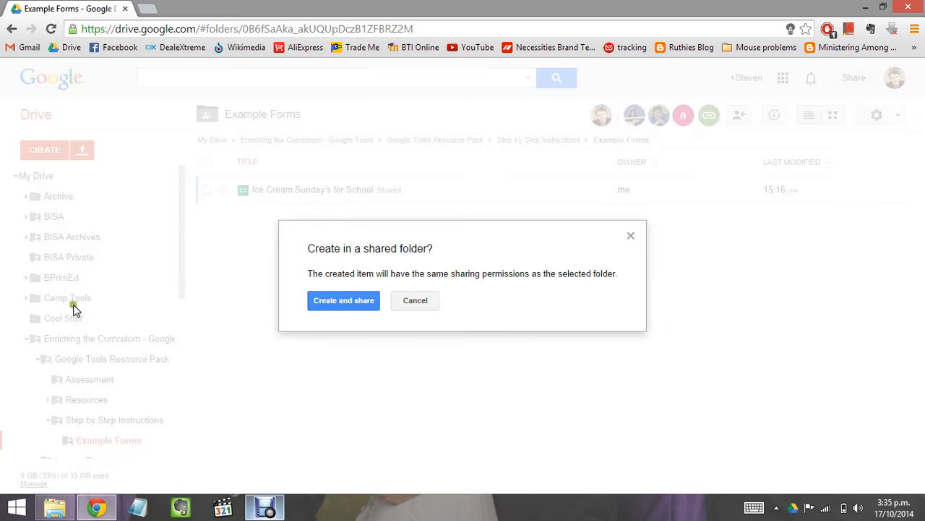
{"action": "left_click", "coordinate": [351, 307]}
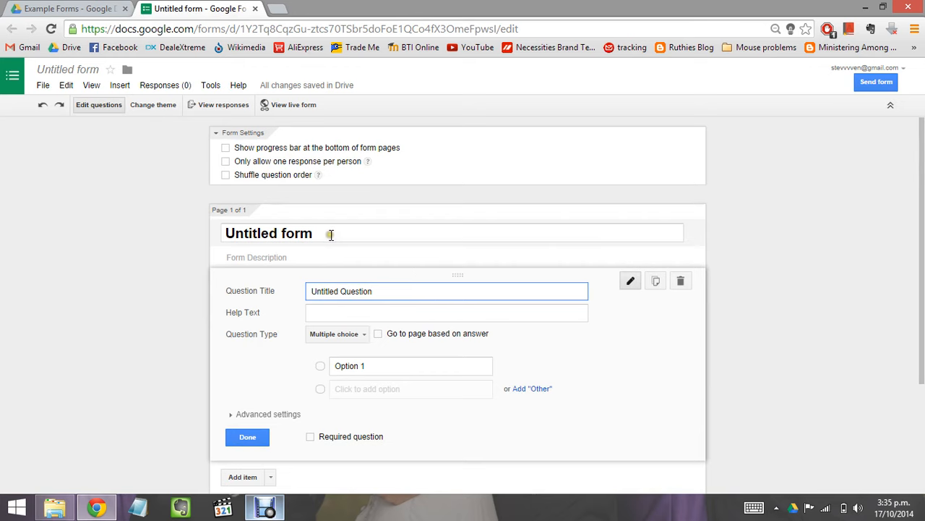
Step: Retitle the untitled form 'Maths Assessment Term4'
{"action": "left_click", "coordinate": [238, 232]}
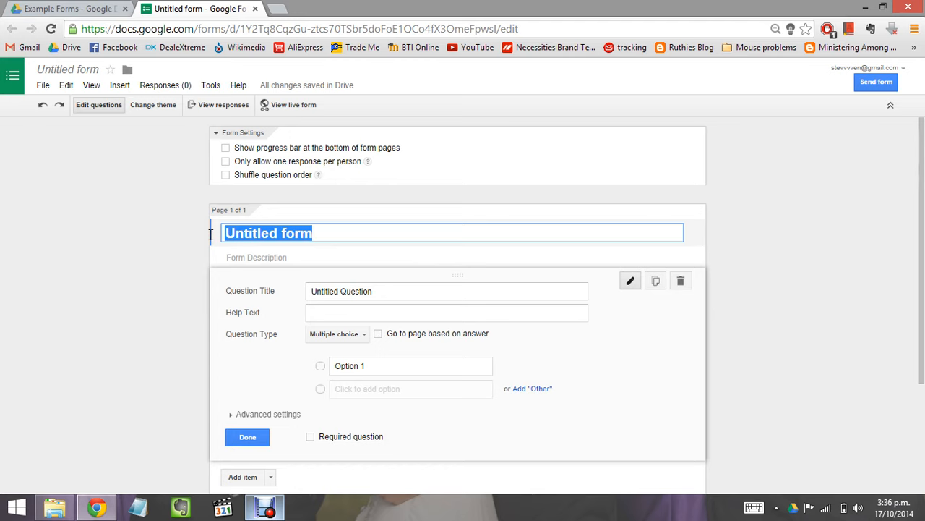
{"action": "type", "text": "Maths "}
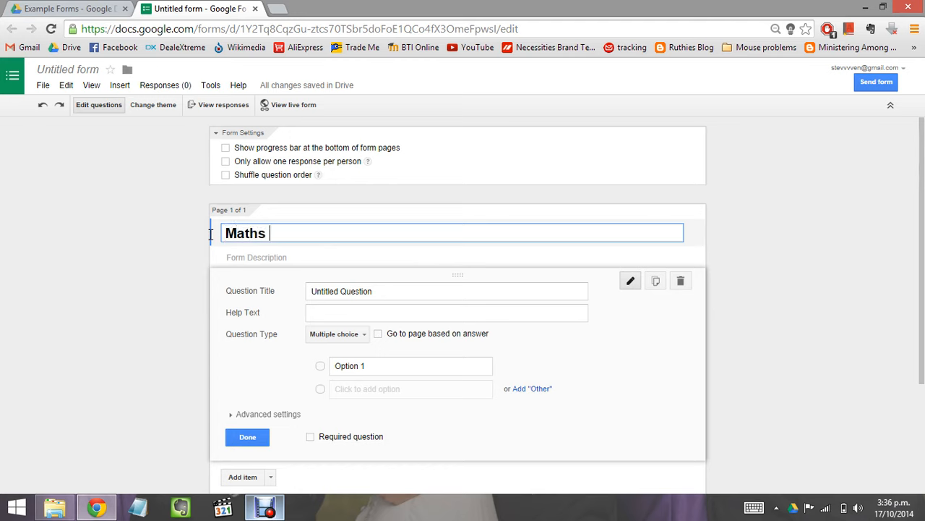
{"action": "type", "text": "Assessmen"}
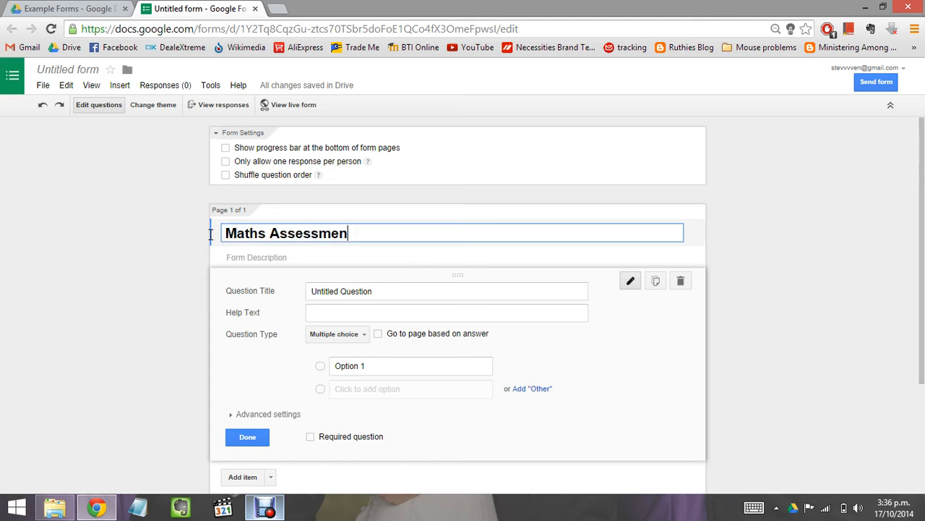
{"action": "type", "text": "t Term4"}
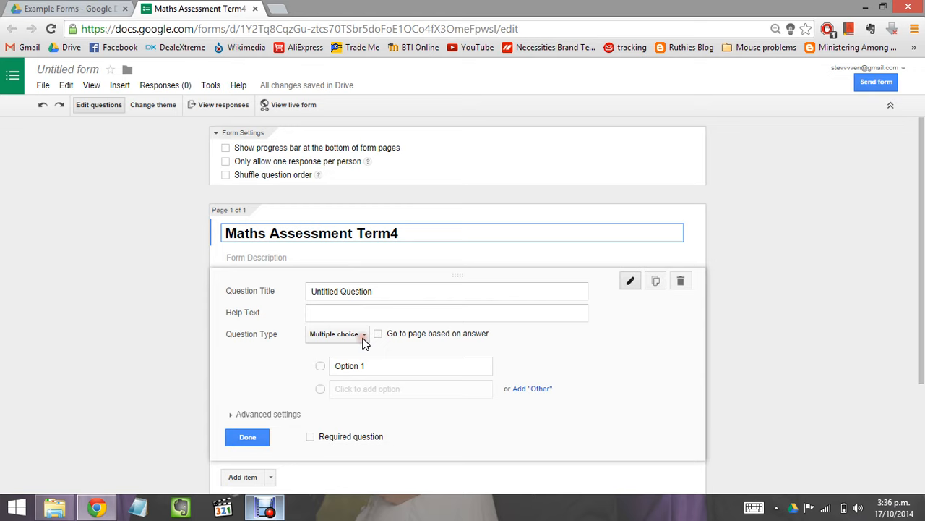
Step: Change the first question to the Text type and title it 'First Name', fixing a typo
{"action": "left_click", "coordinate": [363, 336]}
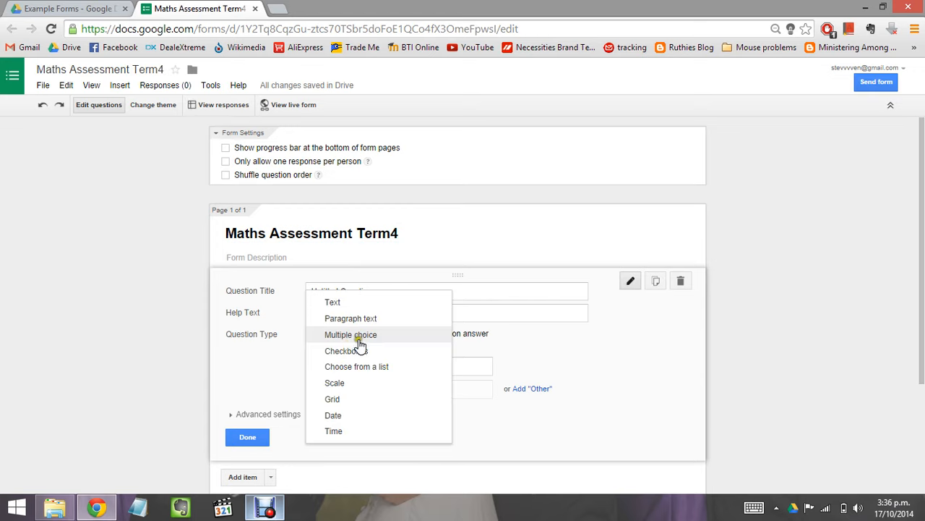
{"action": "left_click", "coordinate": [362, 337]}
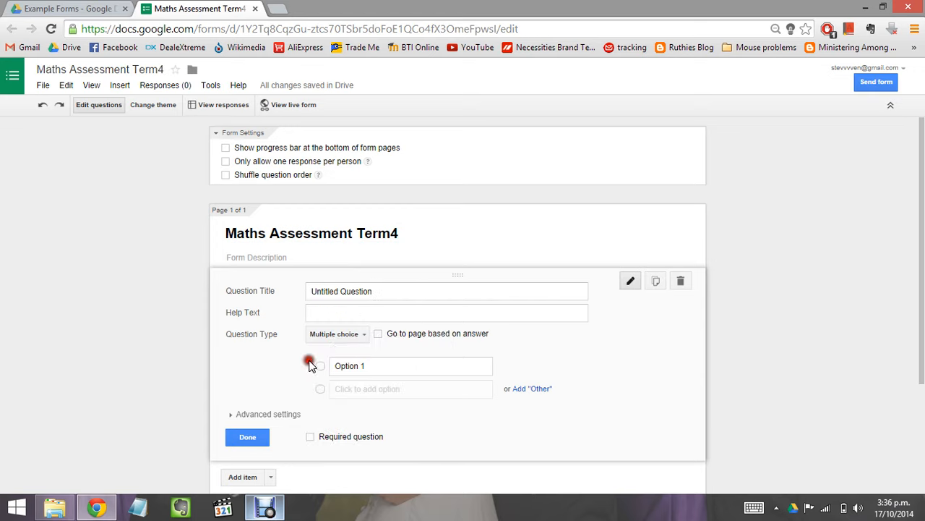
{"action": "left_click", "coordinate": [363, 337]}
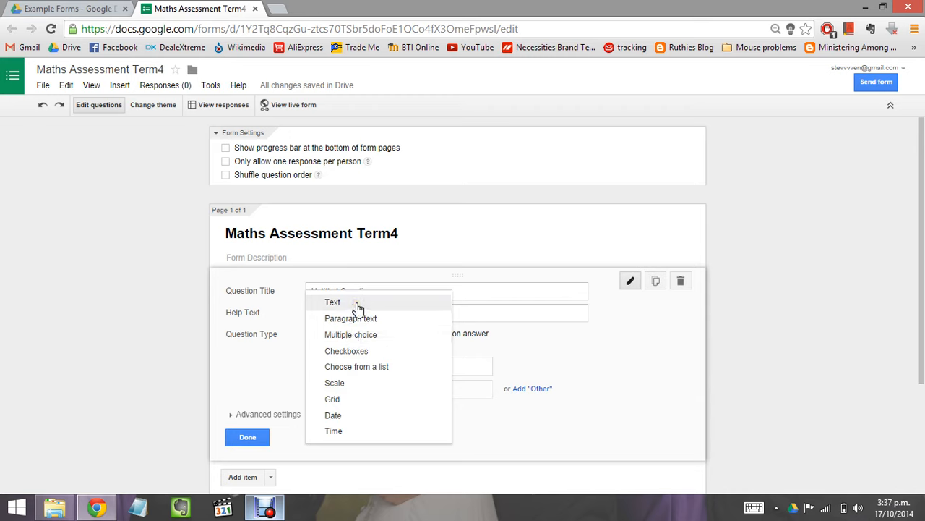
{"action": "left_click", "coordinate": [333, 302]}
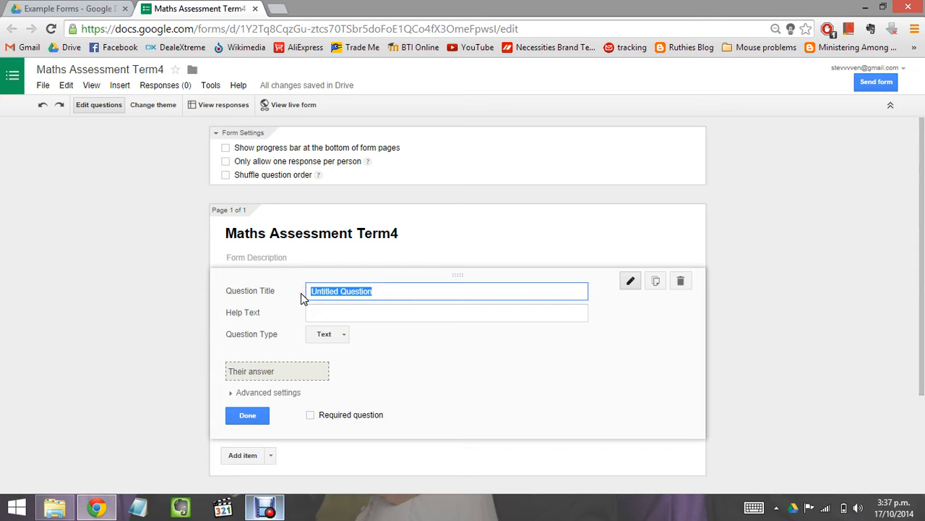
{"action": "type", "text": "F"}
{"action": "type", "text": "irst Nmae"}
{"action": "key", "text": "BackSpace"}
{"action": "key", "text": "BackSpace"}
{"action": "key", "text": "BackSpace"}
{"action": "type", "text": "ame"}
{"action": "left_click", "coordinate": [253, 418]}
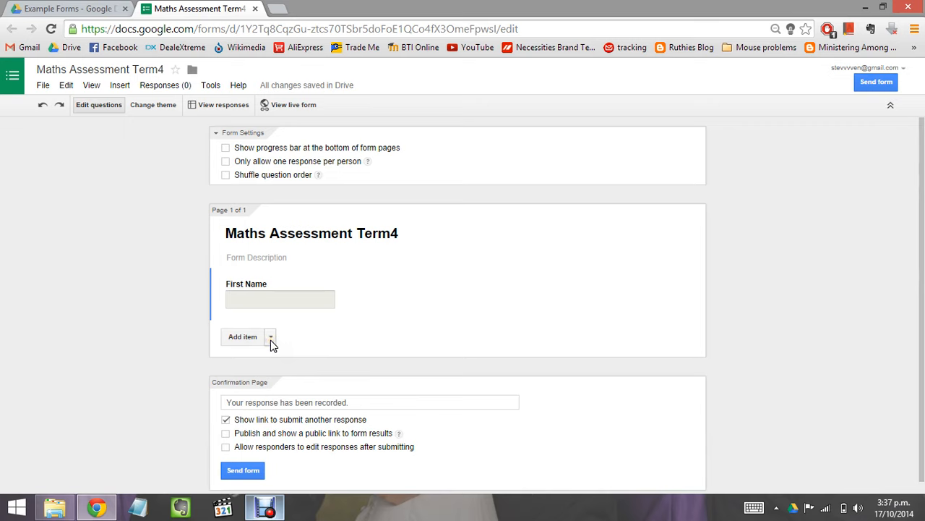
Step: Add a required short-text question titled 'Last Name' after First Name
{"action": "left_click", "coordinate": [270, 339]}
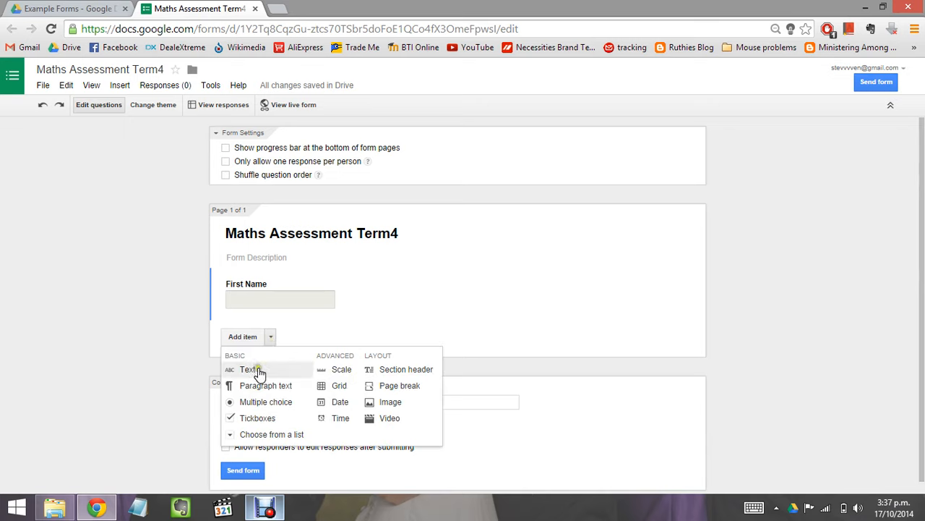
{"action": "left_click", "coordinate": [259, 371]}
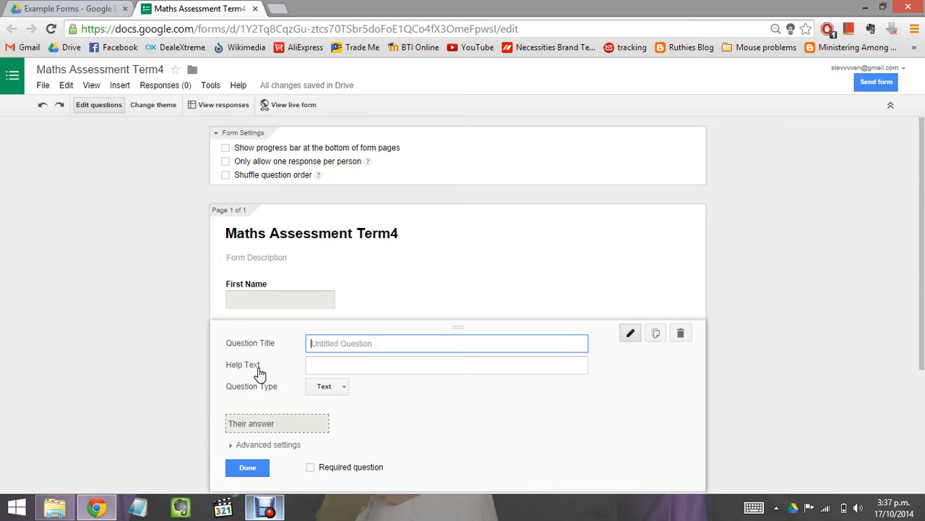
{"action": "type", "text": "Last Name"}
{"action": "left_click", "coordinate": [310, 469]}
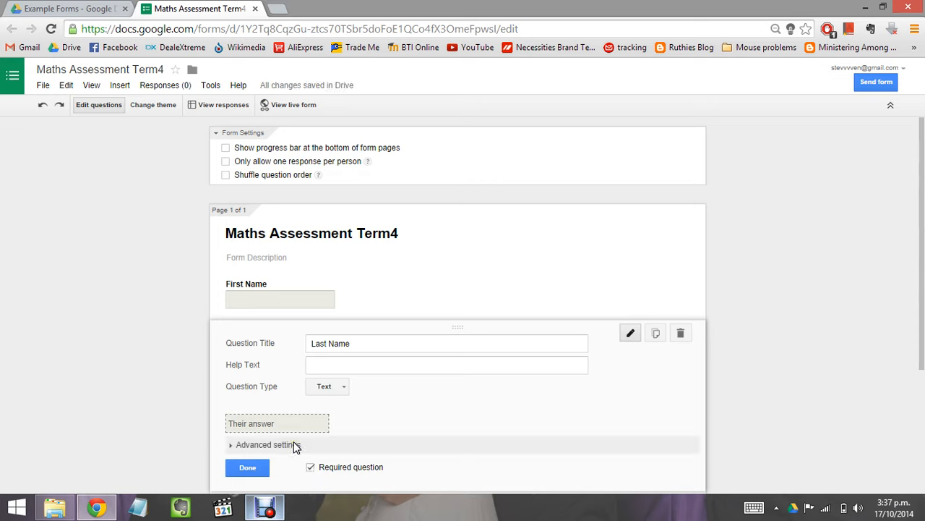
{"action": "left_click", "coordinate": [257, 467]}
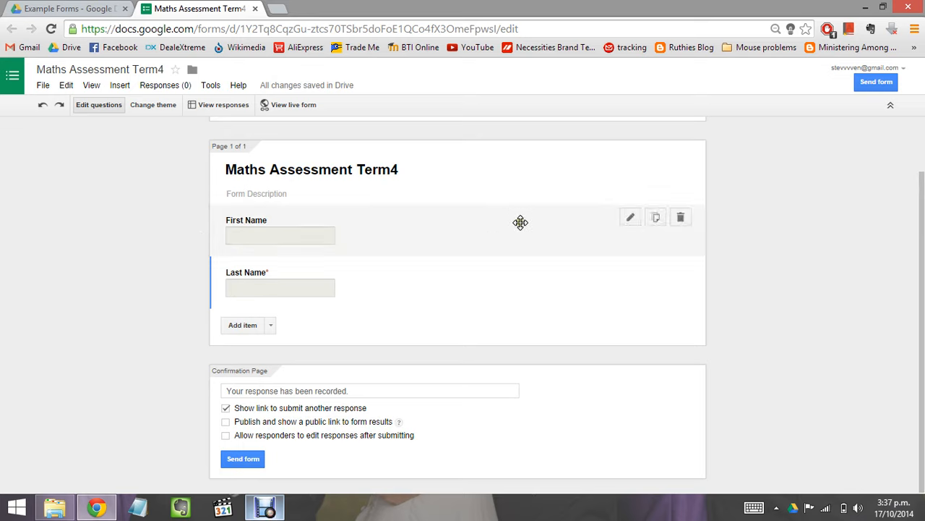
Step: Tick Required question on the First Name question and close its editor
{"action": "left_click", "coordinate": [386, 230]}
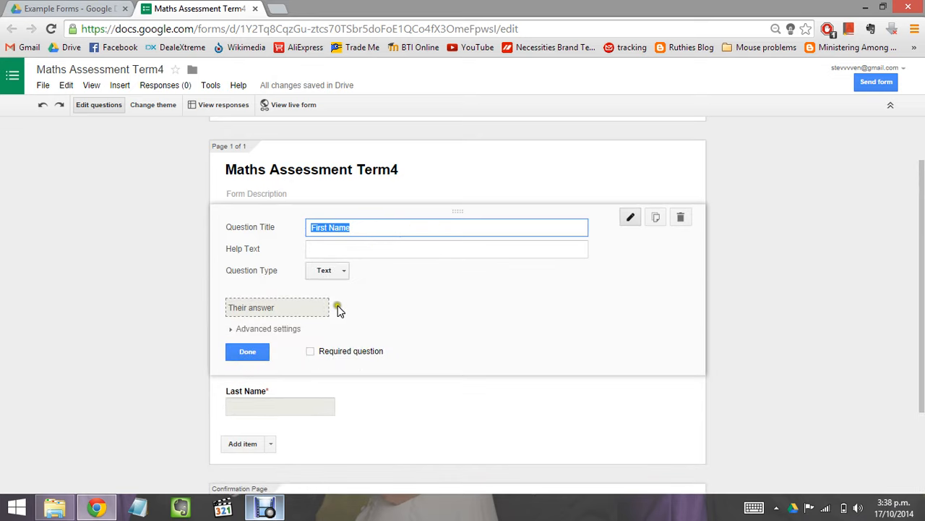
{"action": "left_click", "coordinate": [309, 352]}
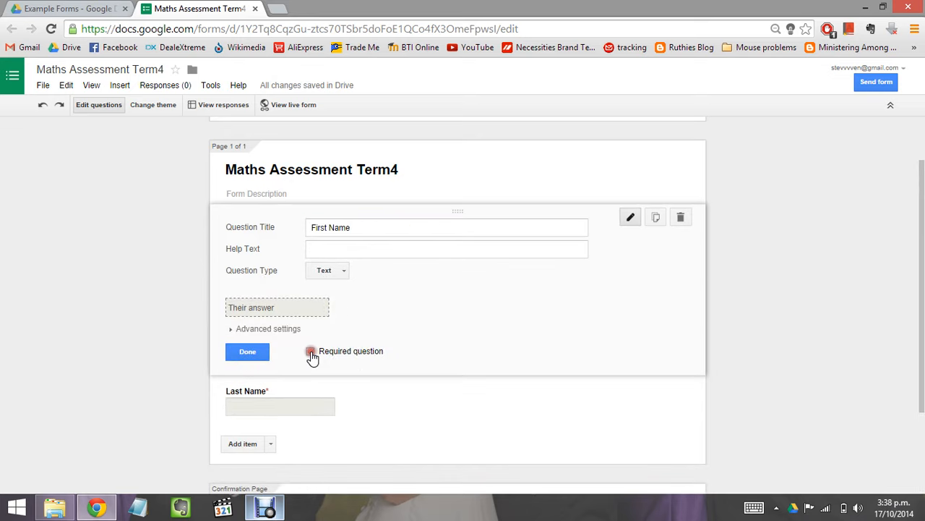
{"action": "left_click", "coordinate": [259, 352]}
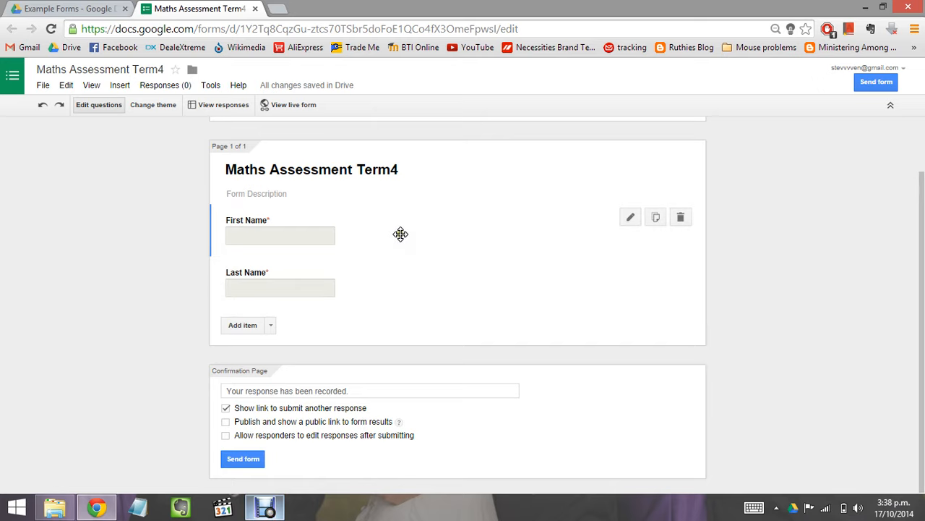
{"action": "left_click", "coordinate": [416, 283]}
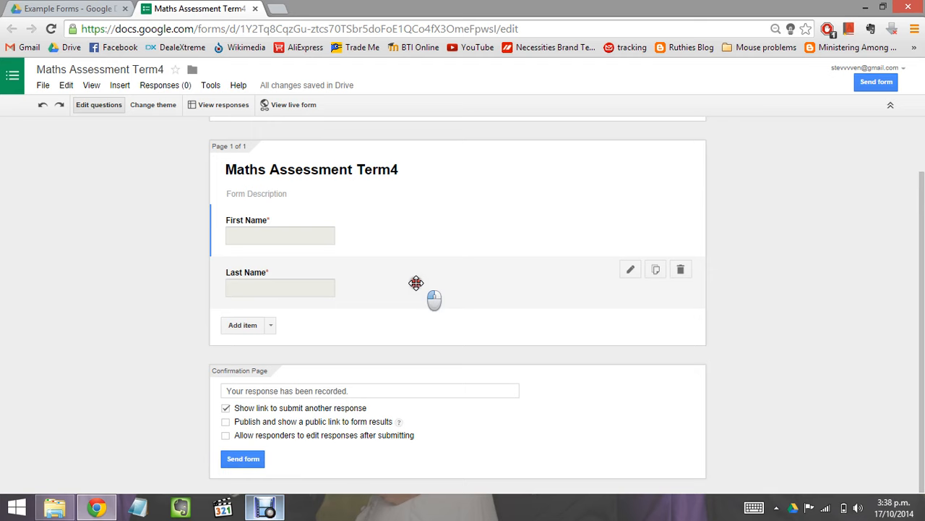
Step: Drag the Last Name question above First Name, then close the First Name editor with Done
{"action": "mouse_move", "coordinate": [417, 282]}
{"action": "left_mouse_down"}
{"action": "mouse_move", "coordinate": [410, 253]}
{"action": "mouse_move", "coordinate": [415, 282]}
{"action": "left_mouse_up"}
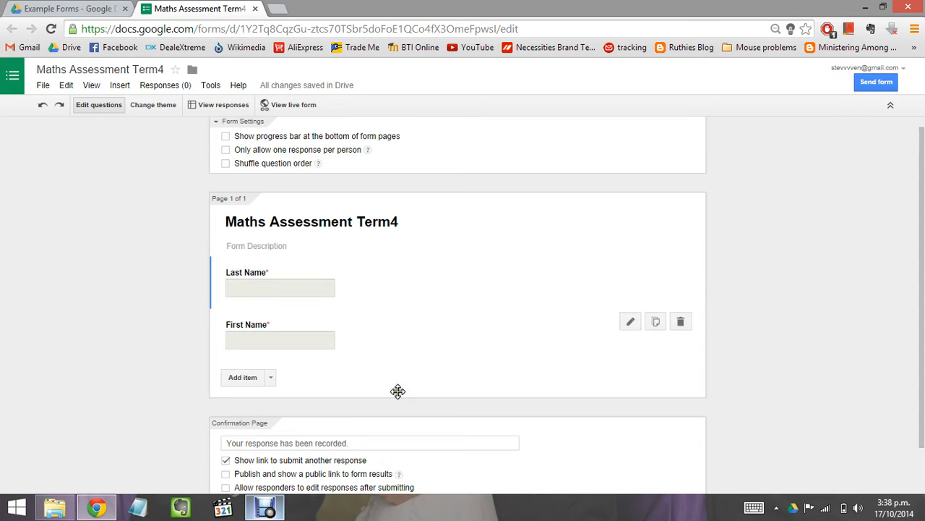
{"action": "left_click", "coordinate": [272, 381]}
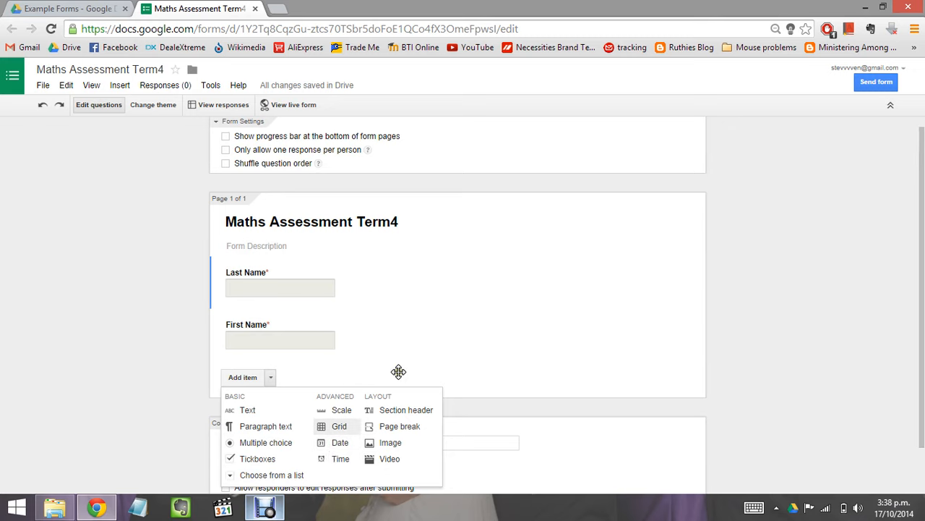
{"action": "left_click", "coordinate": [438, 330]}
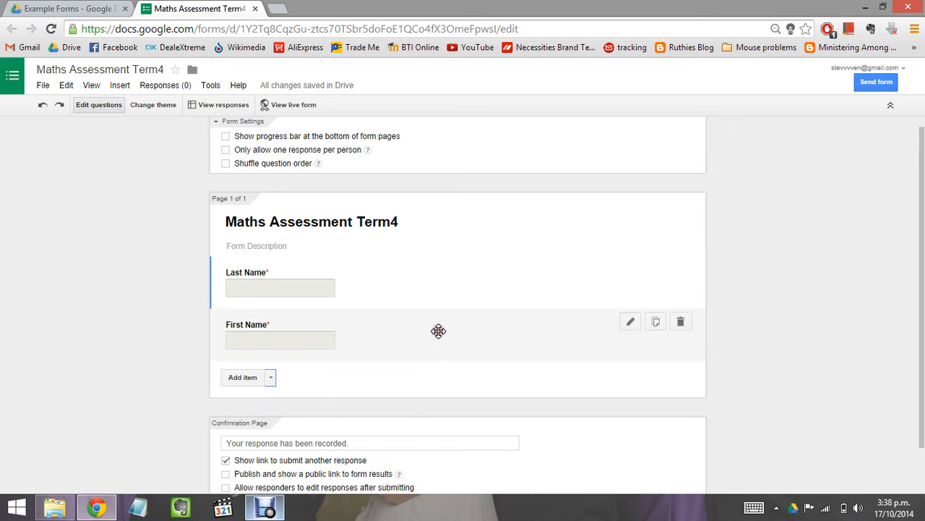
{"action": "left_click", "coordinate": [439, 331]}
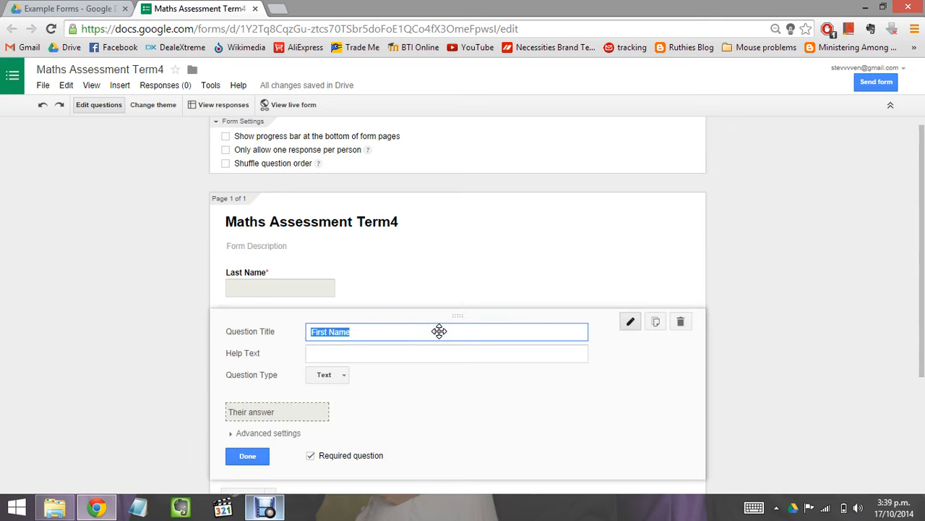
{"action": "scroll", "coordinate": [439, 331], "scroll_direction": "down", "scroll_amount": 3}
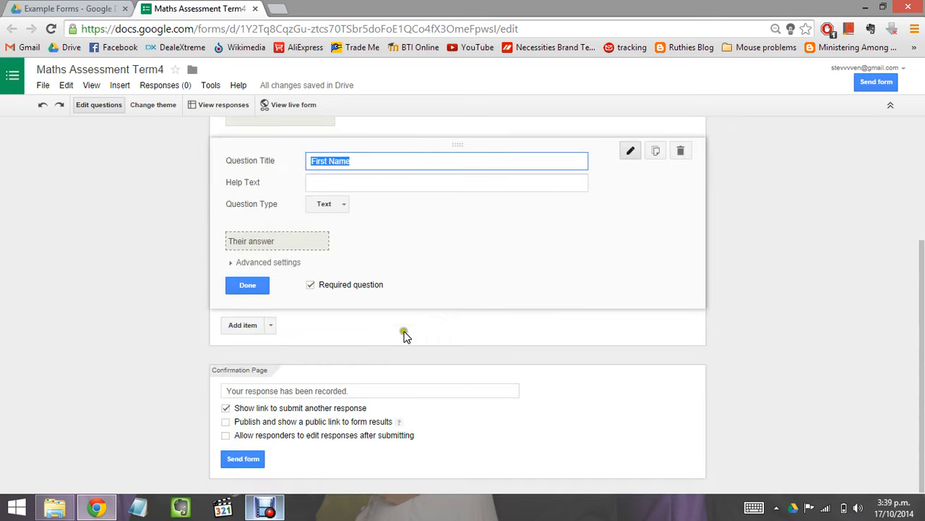
{"action": "left_click", "coordinate": [257, 286]}
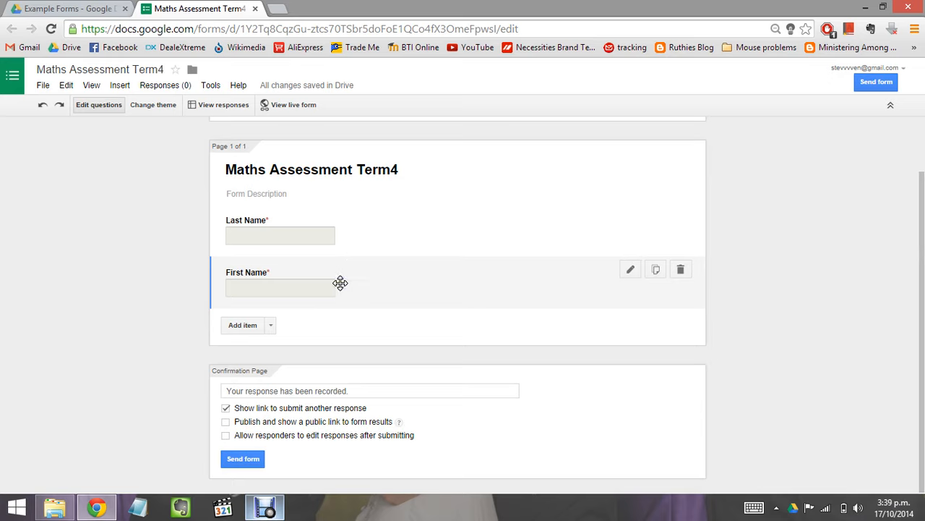
Step: Insert a page break that starts a second page titled 'Multiplication'
{"action": "left_click", "coordinate": [269, 327]}
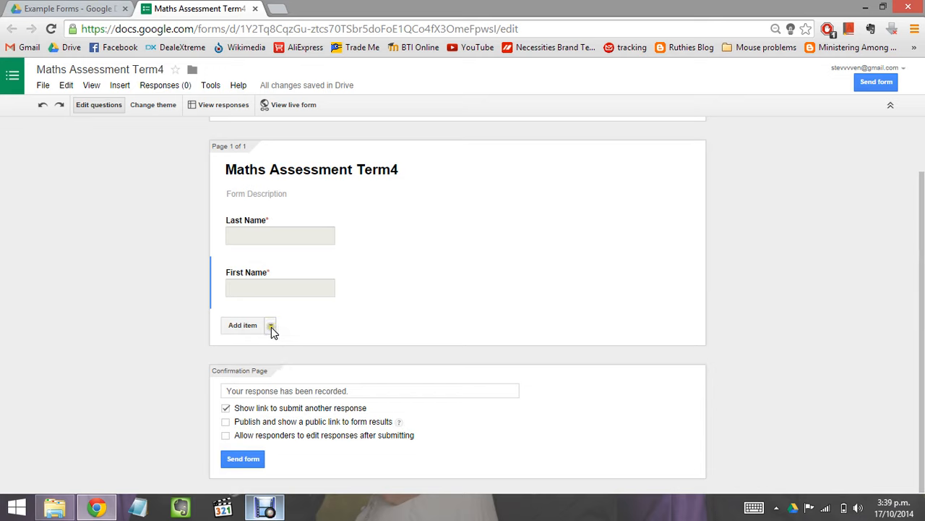
{"action": "left_click", "coordinate": [270, 327]}
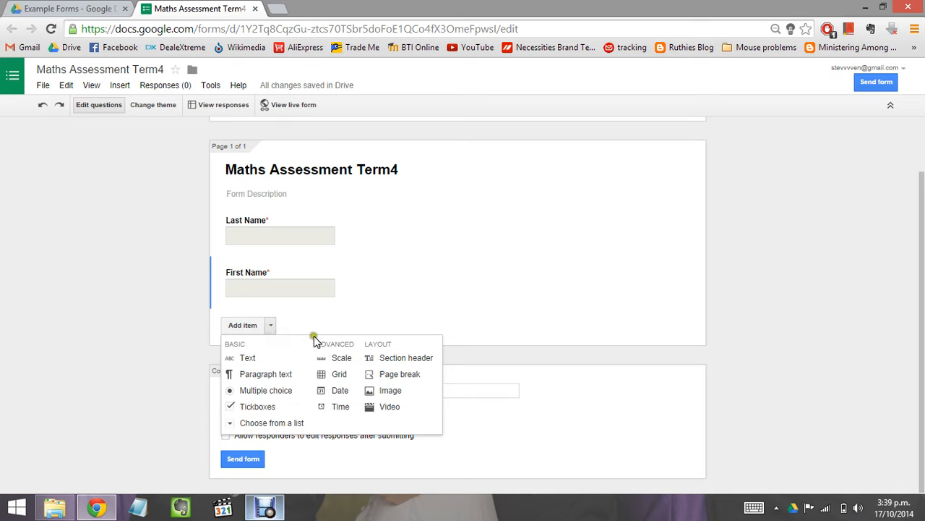
{"action": "left_click", "coordinate": [393, 374]}
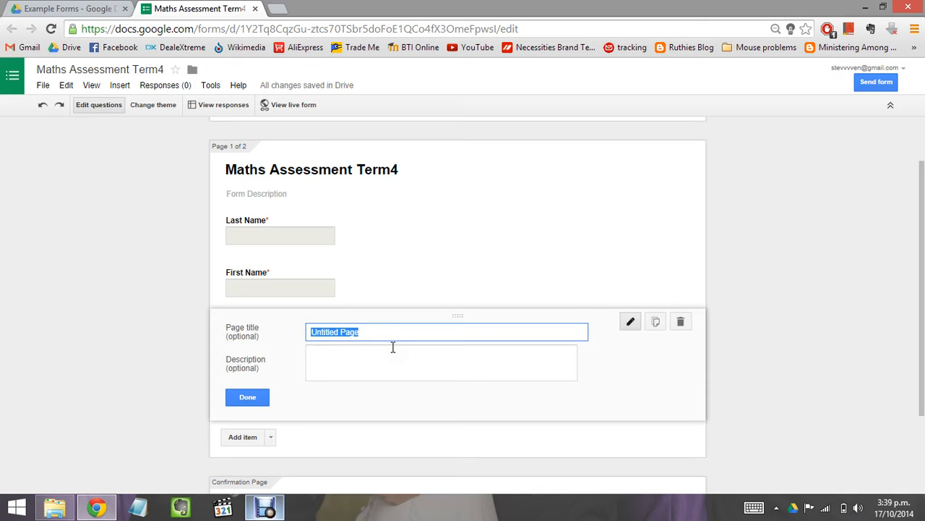
{"action": "type", "text": "Multiplication"}
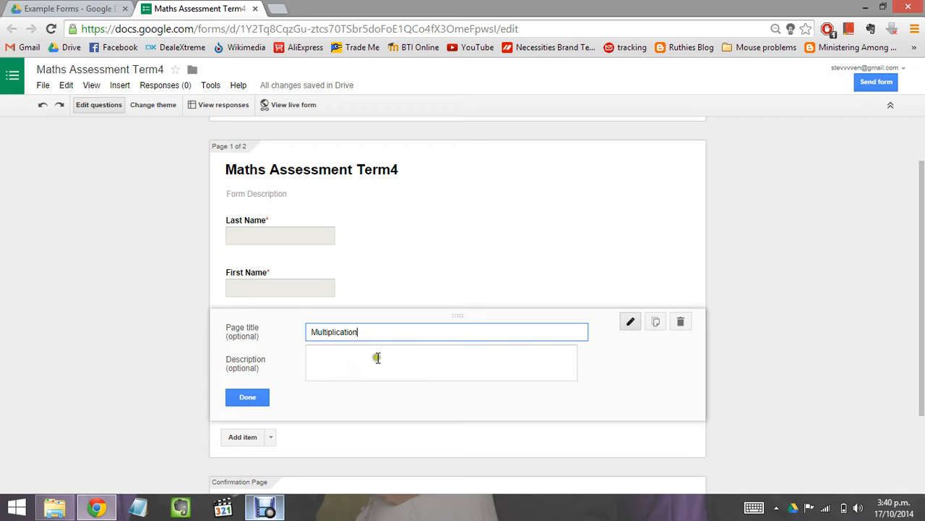
{"action": "left_click", "coordinate": [246, 399]}
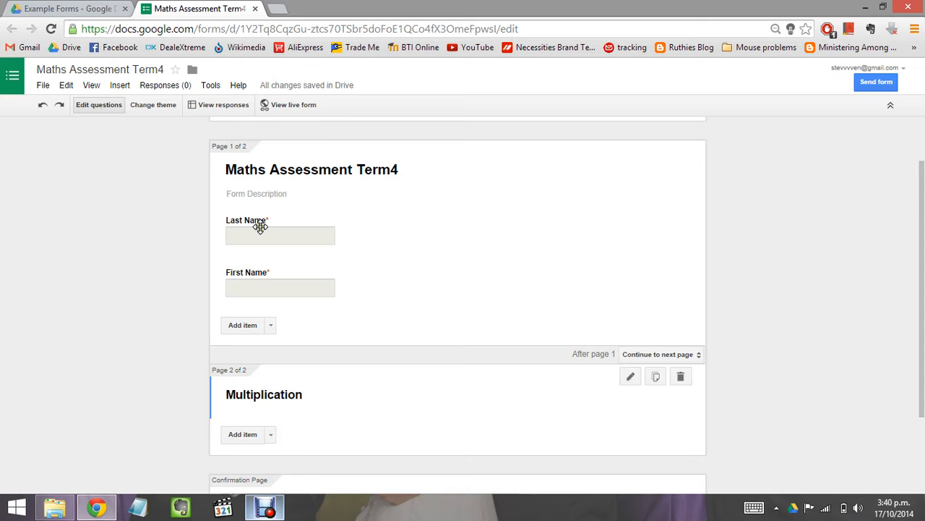
Step: Add a multiple-choice question 'What is 21 x 4?' to the Multiplication page
{"action": "left_click", "coordinate": [270, 435]}
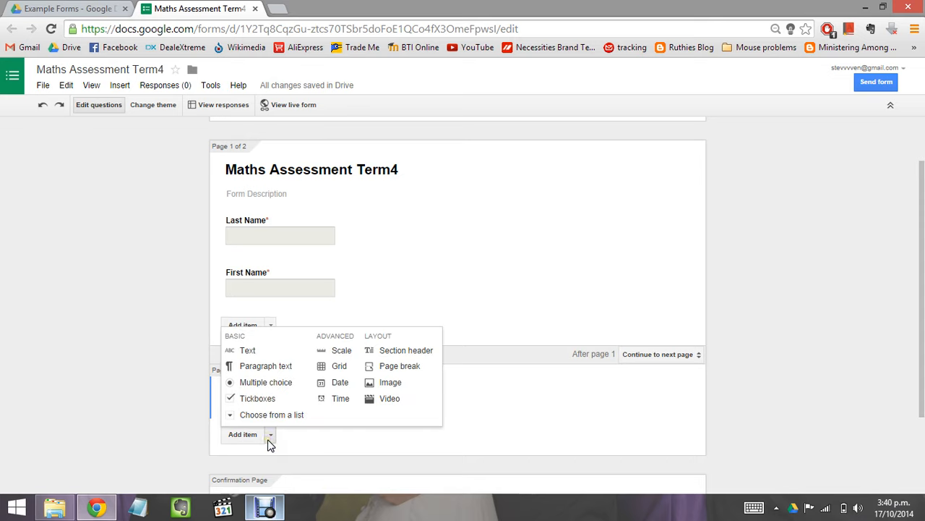
{"action": "left_click", "coordinate": [266, 383]}
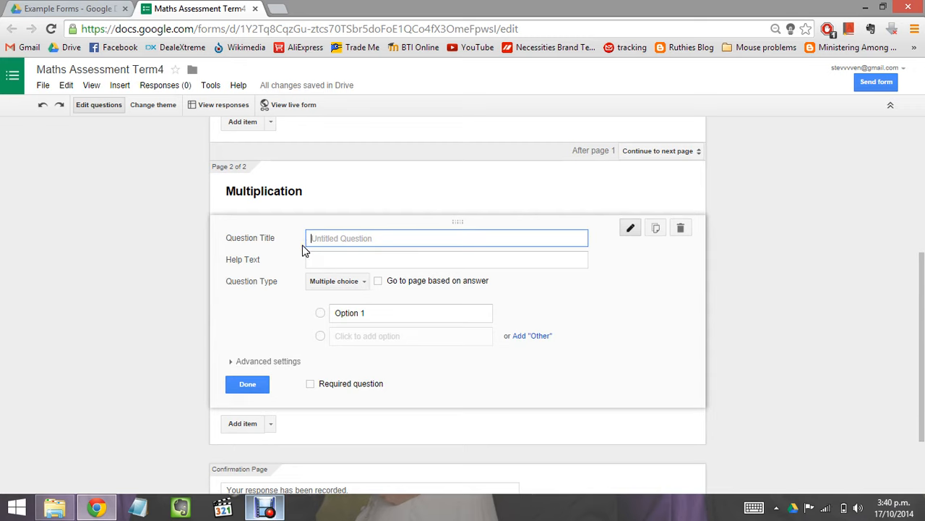
{"action": "type", "text": "What is 21 x 4?"}
{"action": "left_click", "coordinate": [382, 312]}
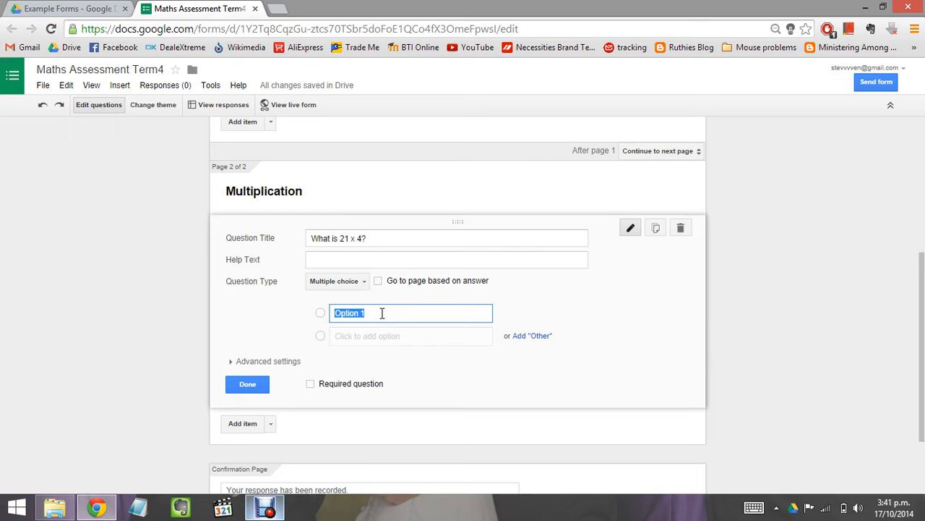
Step: Fill in the four options 88, 42, 84 and 25, then close the question editor
{"action": "type", "text": "88"}
{"action": "left_click", "coordinate": [361, 337]}
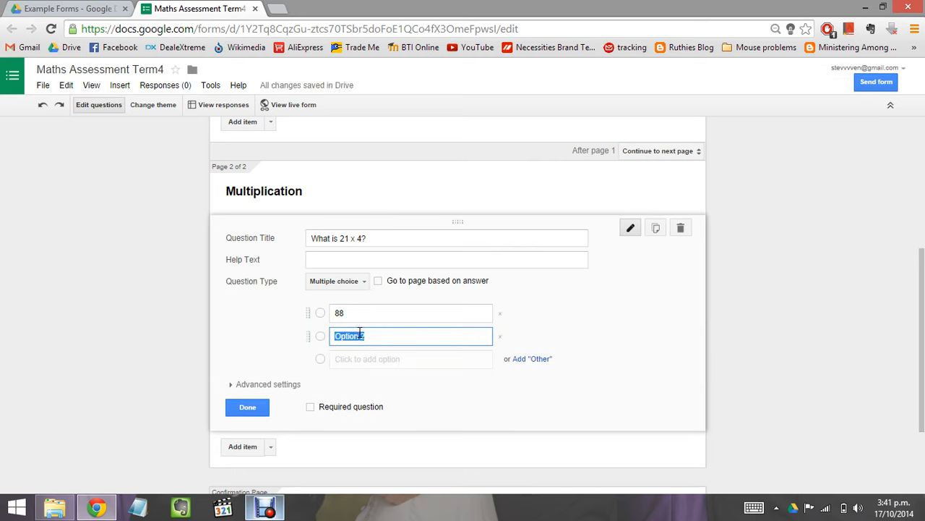
{"action": "type", "text": "42"}
{"action": "left_click", "coordinate": [374, 362]}
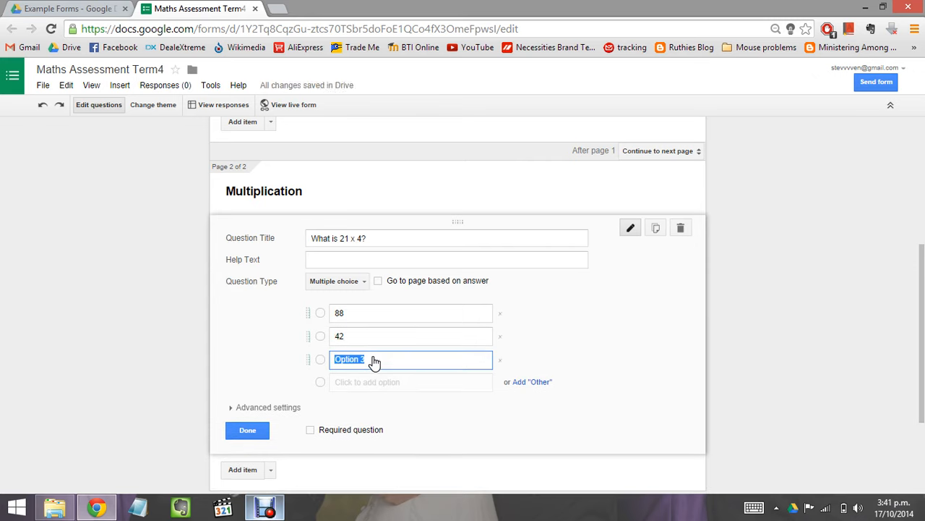
{"action": "type", "text": "84"}
{"action": "left_click", "coordinate": [357, 388]}
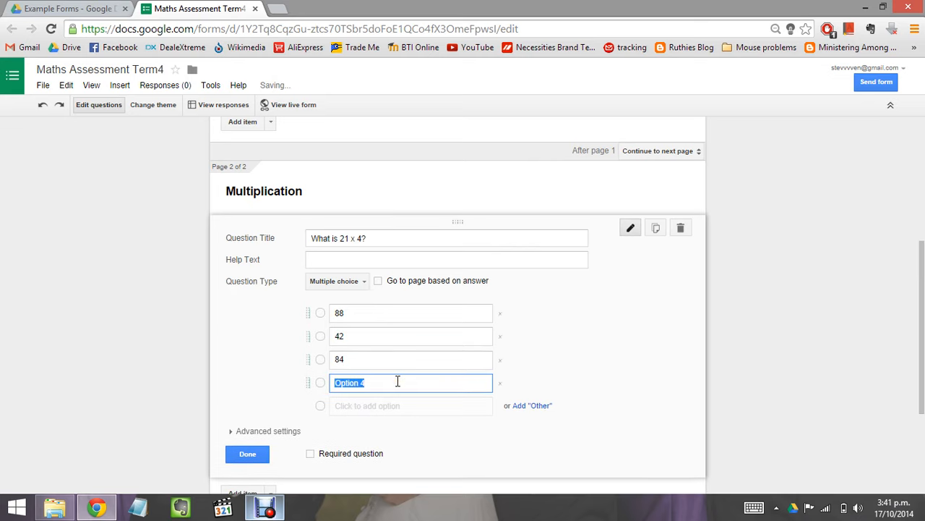
{"action": "type", "text": "25"}
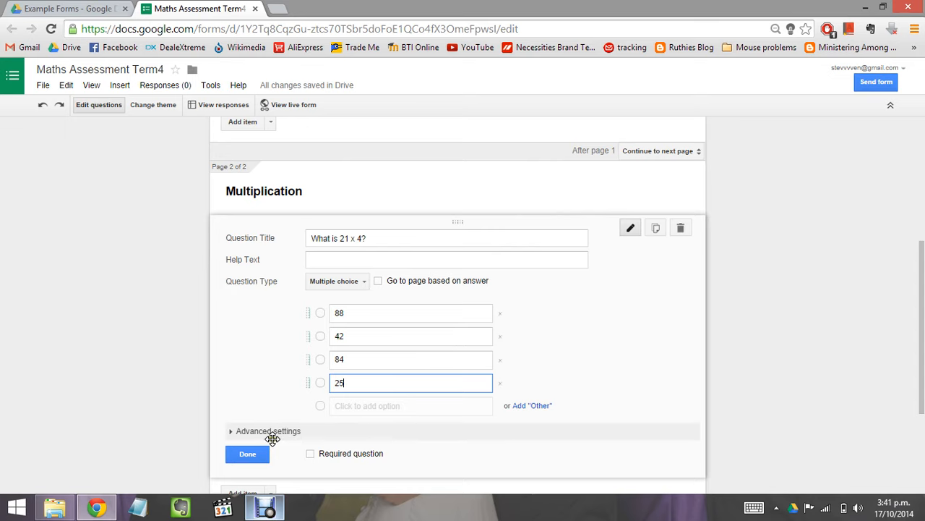
{"action": "left_click", "coordinate": [253, 455]}
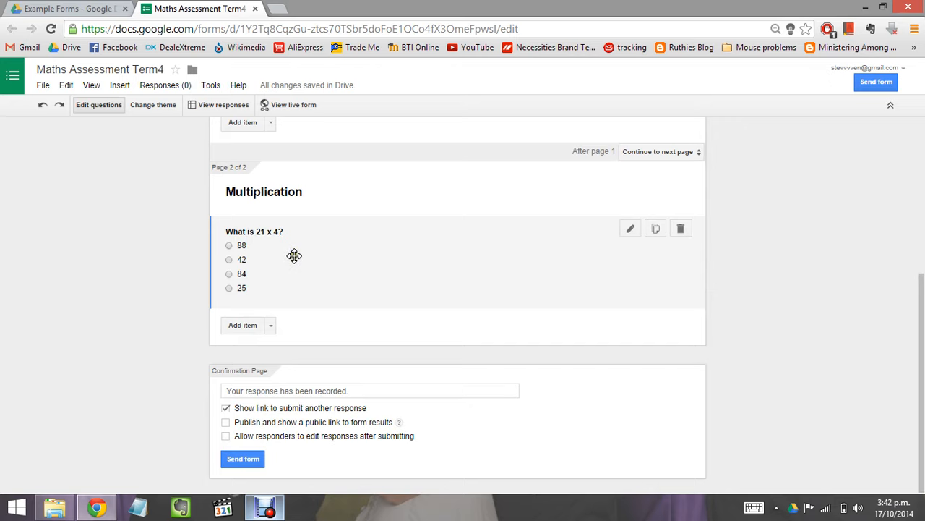
Step: Add a new multiple-choice question titled '2.5 x 3 =' with first choice 6.5
{"action": "left_click", "coordinate": [243, 324]}
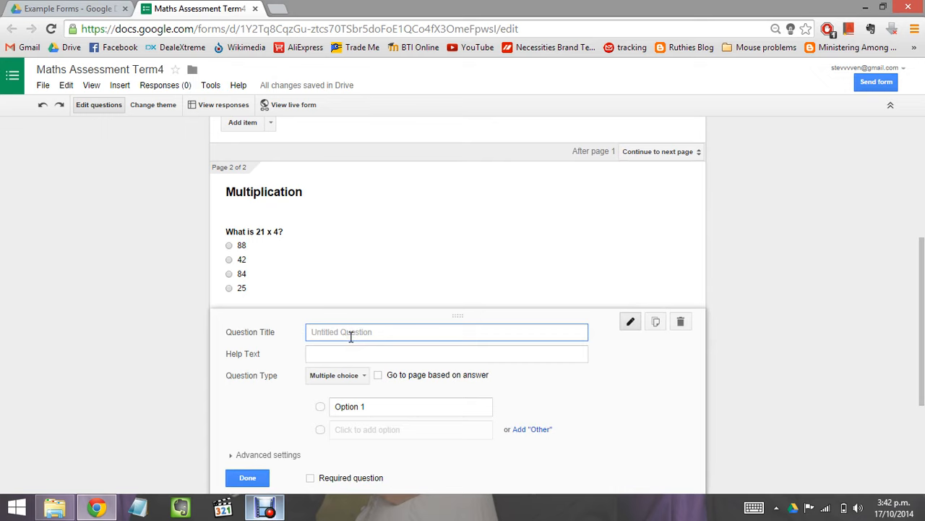
{"action": "type", "text": "2.5 x 3 ="}
{"action": "left_click", "coordinate": [365, 406]}
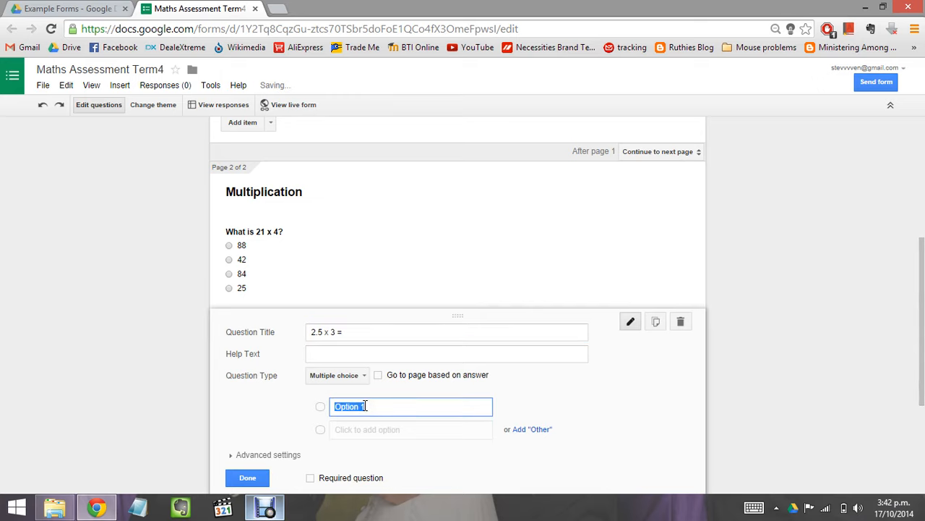
{"action": "type", "text": "6.5"}
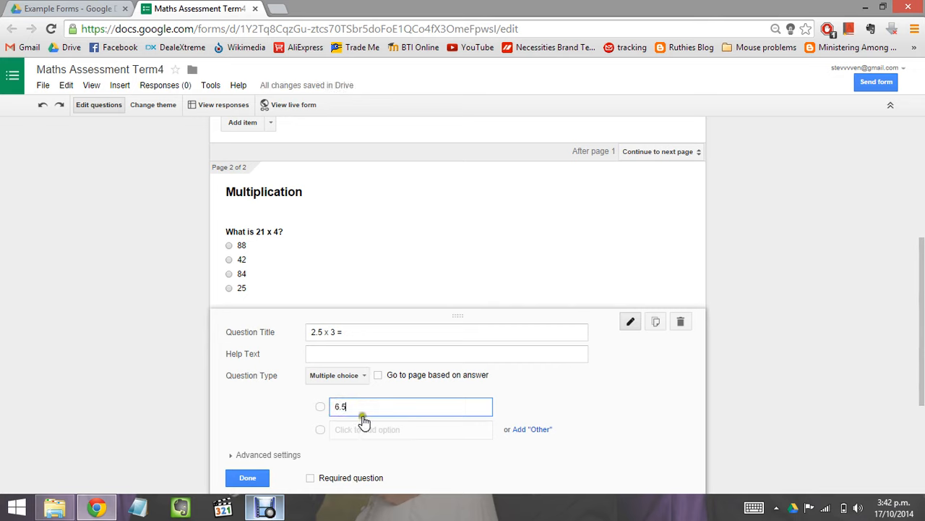
Step: Add the remaining choices 7.5, 5 and 75 and finish the '2.5 x 3 =' question
{"action": "left_click", "coordinate": [365, 431]}
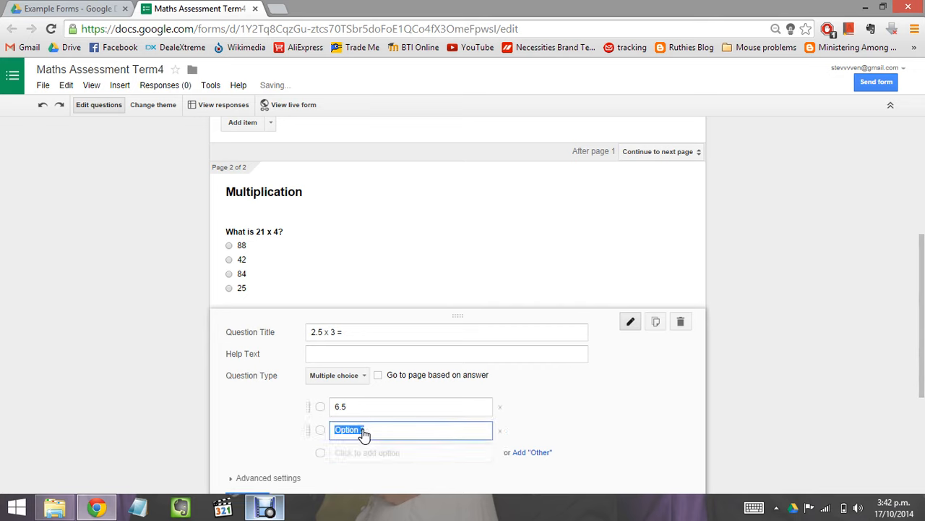
{"action": "type", "text": "7.5"}
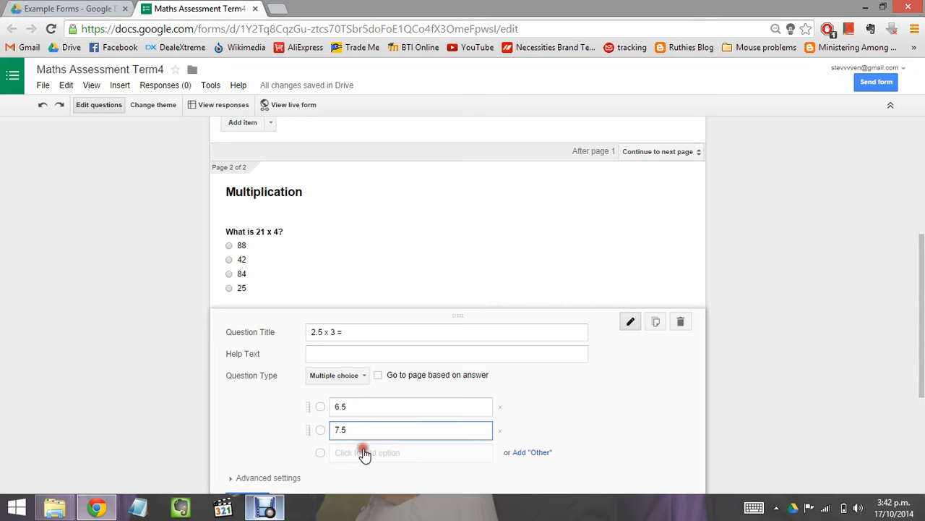
{"action": "left_click", "coordinate": [365, 452]}
{"action": "type", "text": "5"}
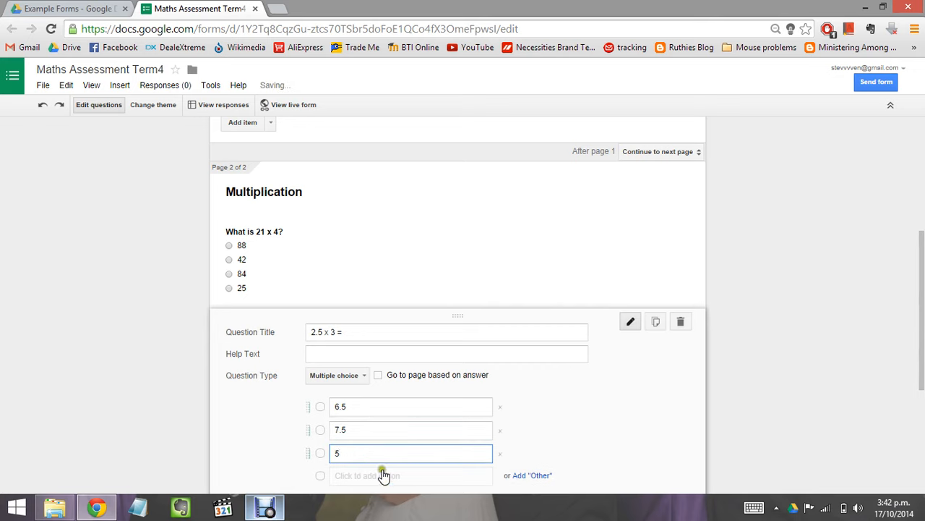
{"action": "left_click", "coordinate": [384, 477]}
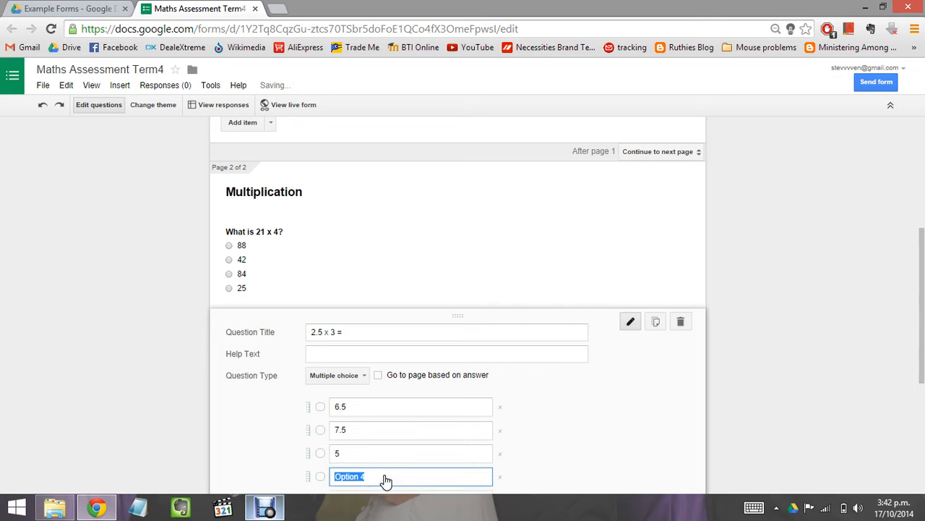
{"action": "type", "text": "75"}
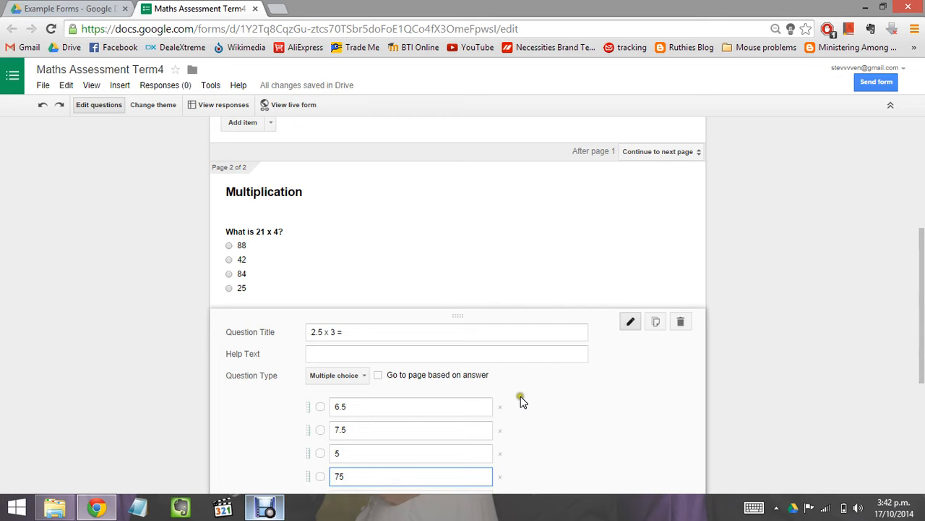
{"action": "scroll", "coordinate": [528, 396], "scroll_direction": "down", "scroll_amount": 3}
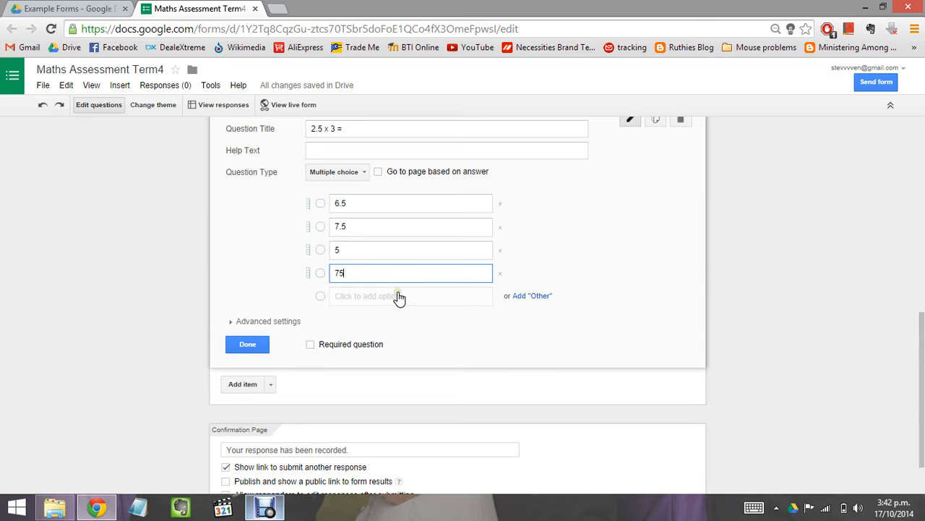
{"action": "left_click", "coordinate": [250, 345]}
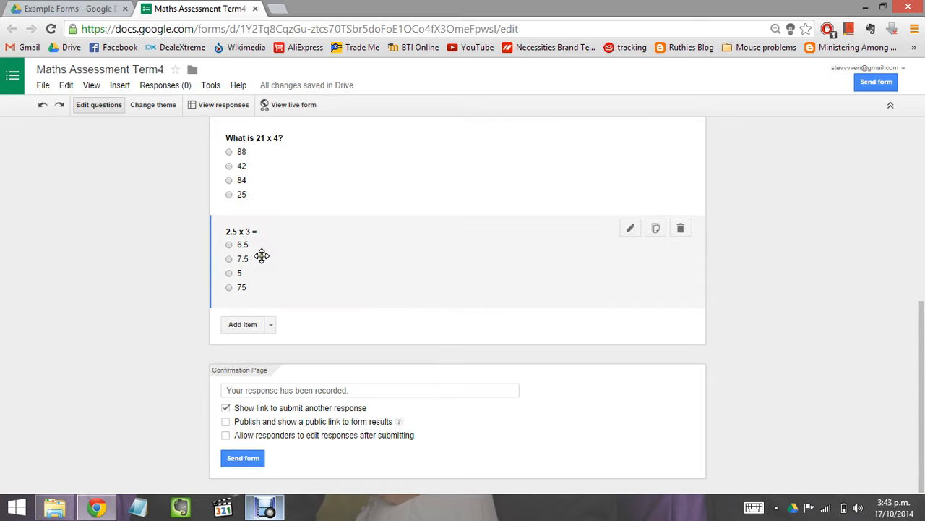
{"action": "left_click", "coordinate": [271, 324]}
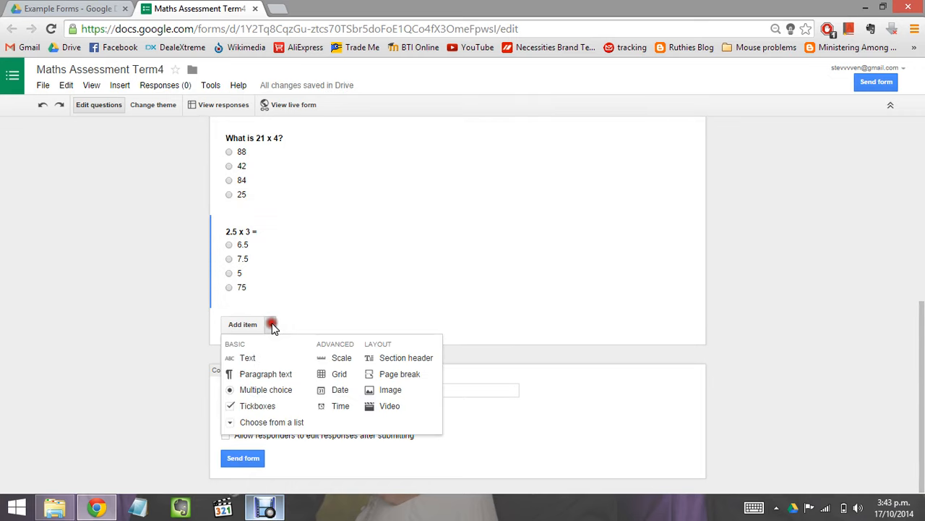
Step: Add a paragraph-text question titled 'Explain how you would work out 34 x 3'
{"action": "left_click", "coordinate": [286, 376]}
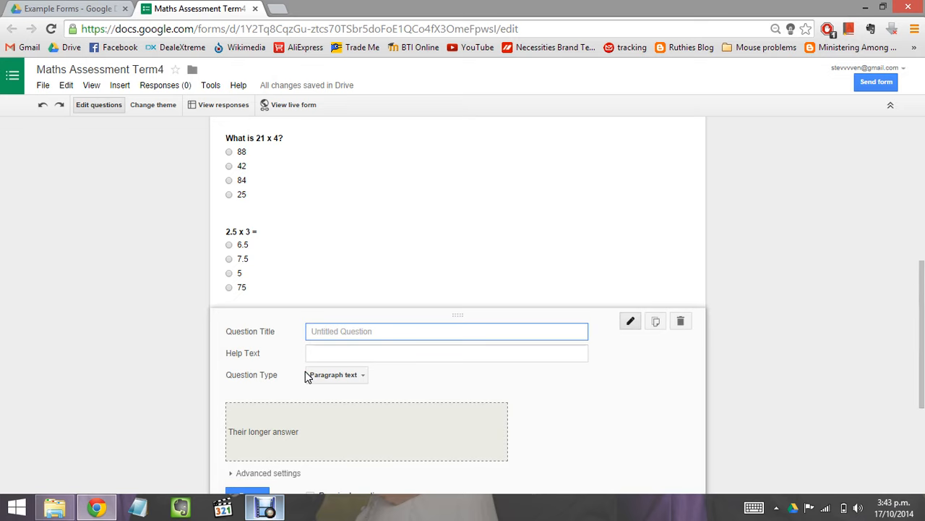
{"action": "type", "text": "Explain how you would work "}
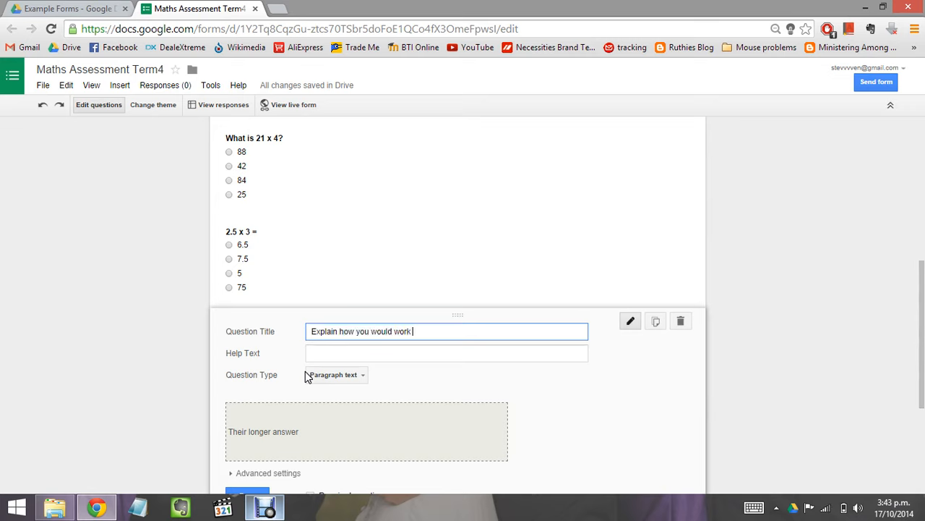
{"action": "type", "text": "out 34 x 3"}
{"action": "scroll", "coordinate": [533, 371], "scroll_direction": "down", "scroll_amount": 3}
{"action": "scroll", "coordinate": [533, 371], "scroll_direction": "up", "scroll_amount": 3}
{"action": "left_click", "coordinate": [922, 293]}
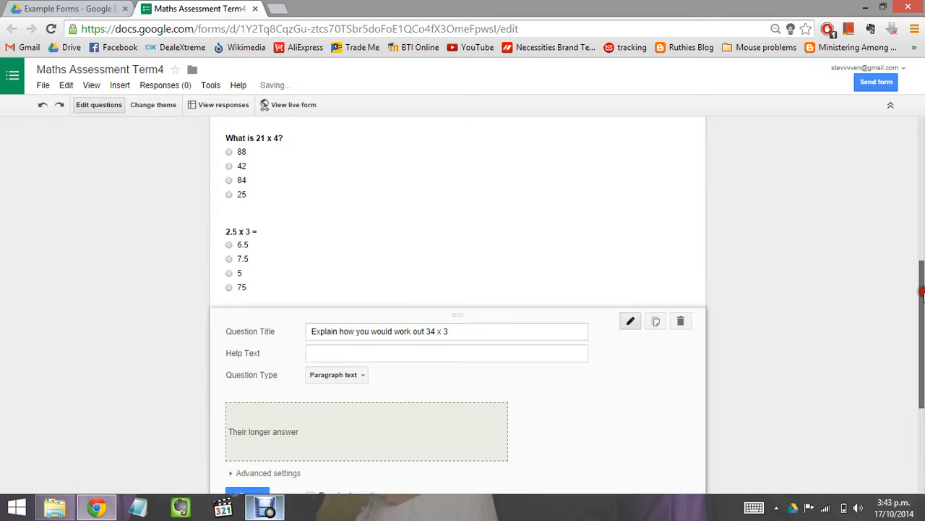
{"action": "left_click_drag", "start_coordinate": [923, 292], "coordinate": [922, 321]}
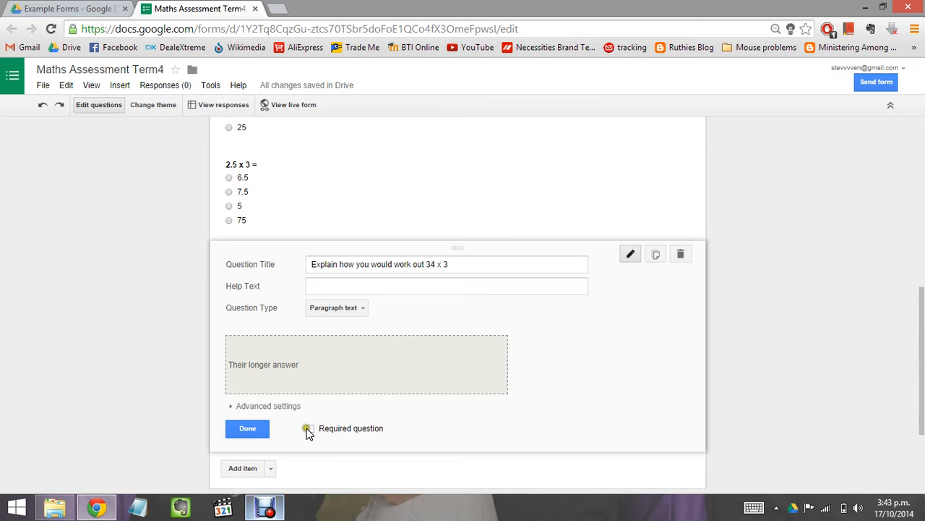
{"action": "left_click", "coordinate": [257, 430]}
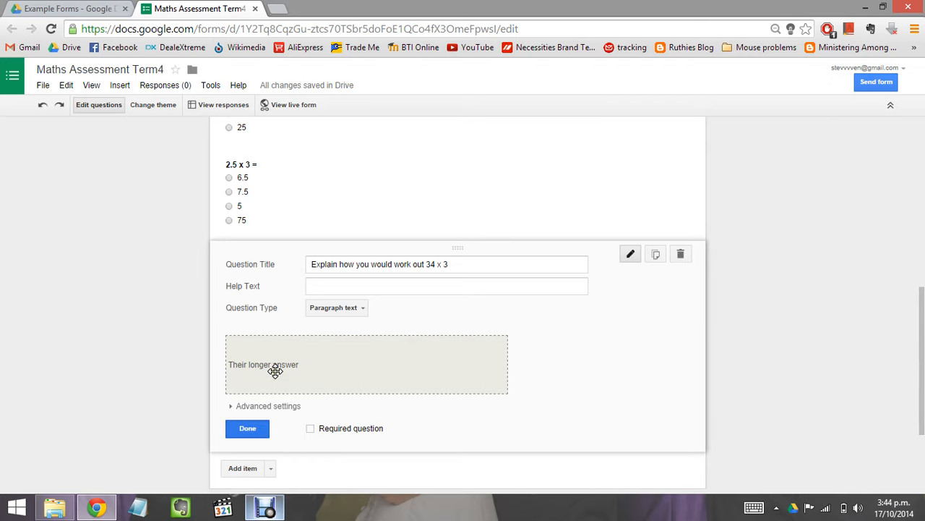
Step: Tick Required question on both the '2.5 x 3 =' and 'What is 21 x 4?' multiple-choice questions
{"action": "left_click", "coordinate": [280, 201]}
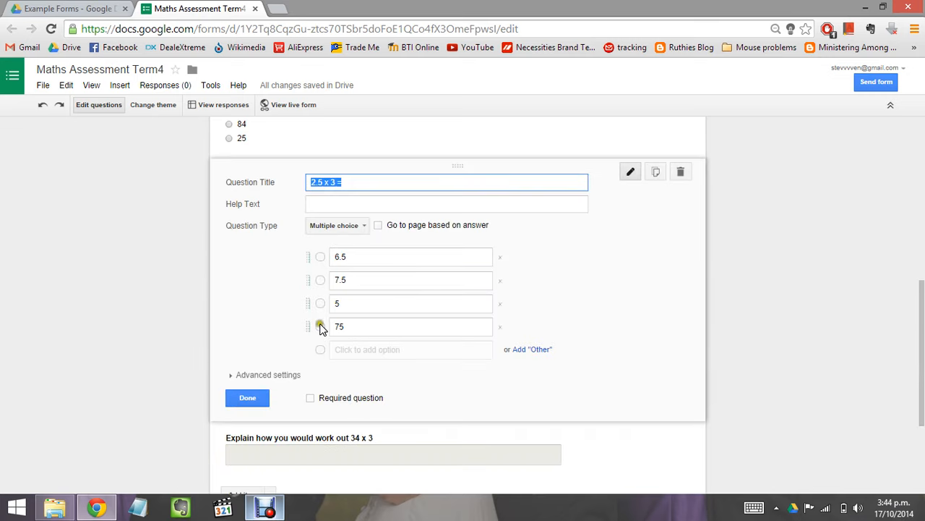
{"action": "left_click", "coordinate": [310, 399]}
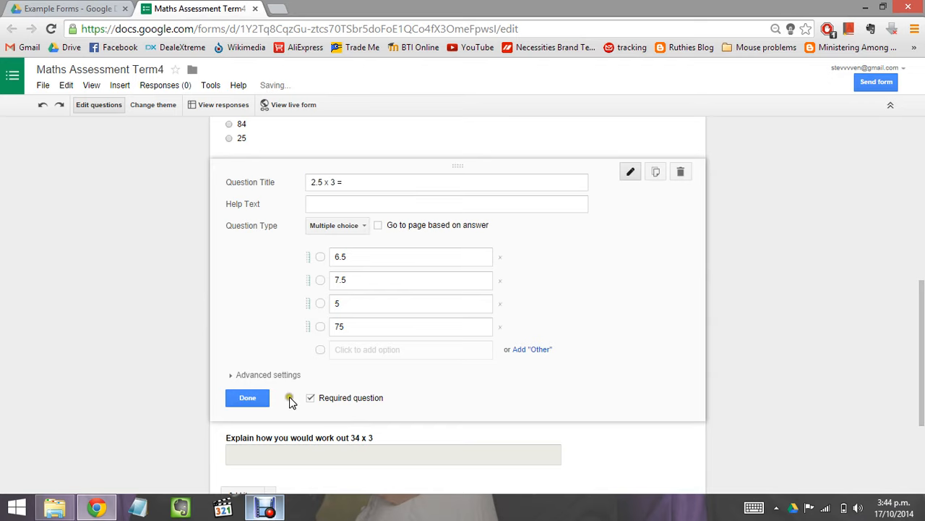
{"action": "left_click", "coordinate": [253, 399]}
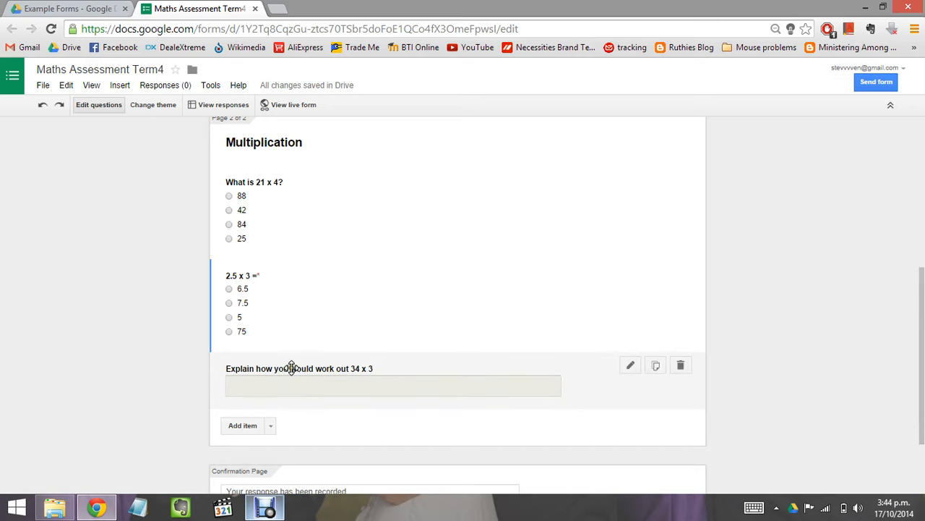
{"action": "left_click", "coordinate": [337, 214]}
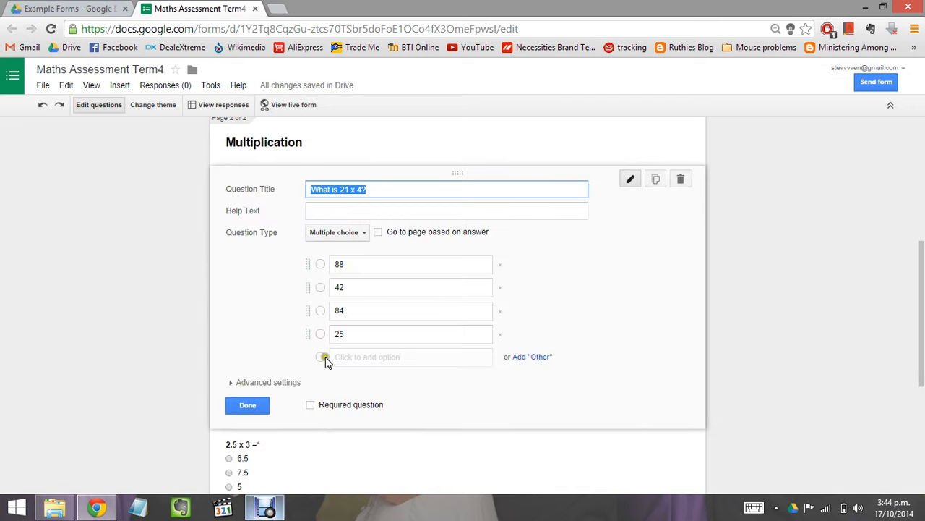
{"action": "left_click", "coordinate": [310, 404]}
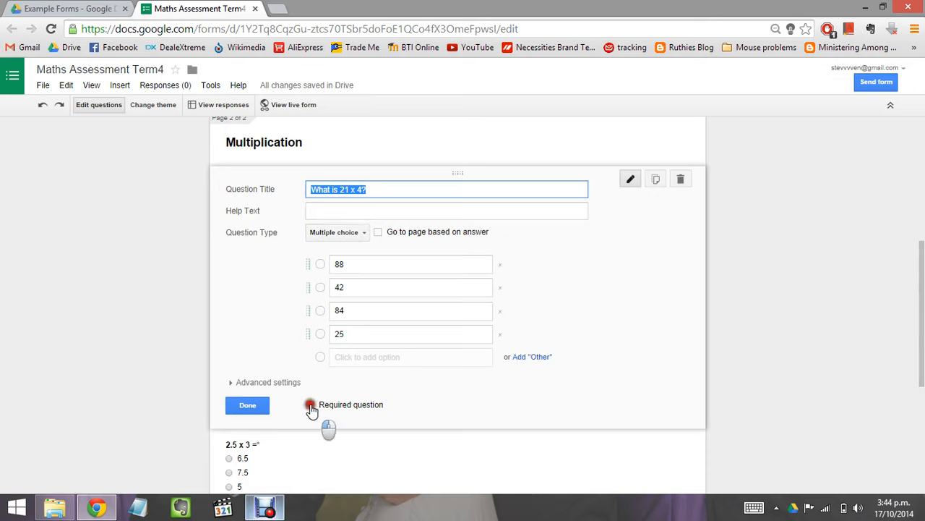
{"action": "left_click", "coordinate": [247, 407]}
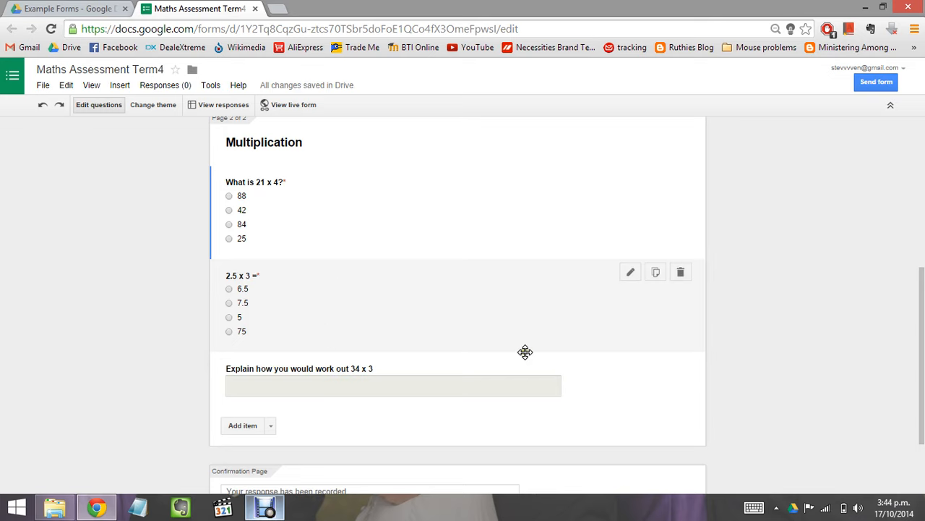
{"action": "scroll", "coordinate": [554, 355], "scroll_direction": "down", "scroll_amount": 3}
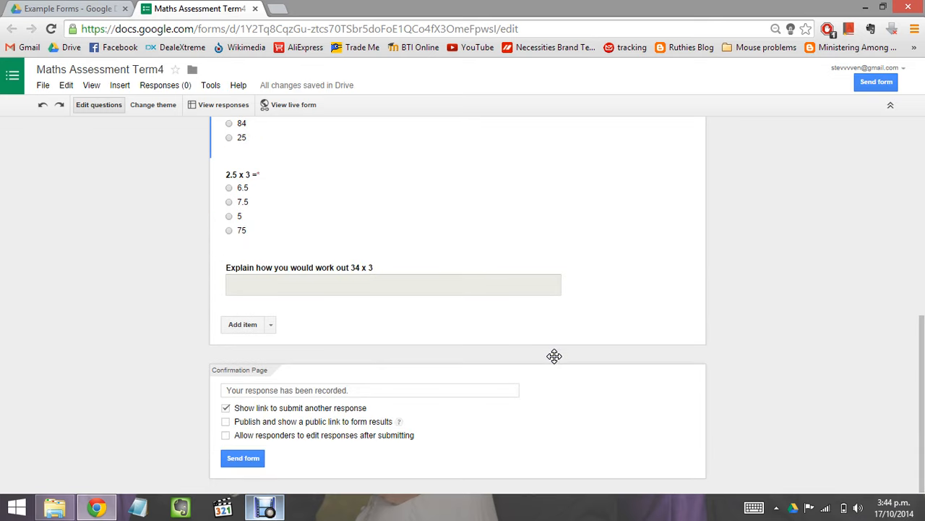
Step: Close the '34 x 3' paragraph question and bring up the Add item type menu
{"action": "left_click", "coordinate": [272, 326]}
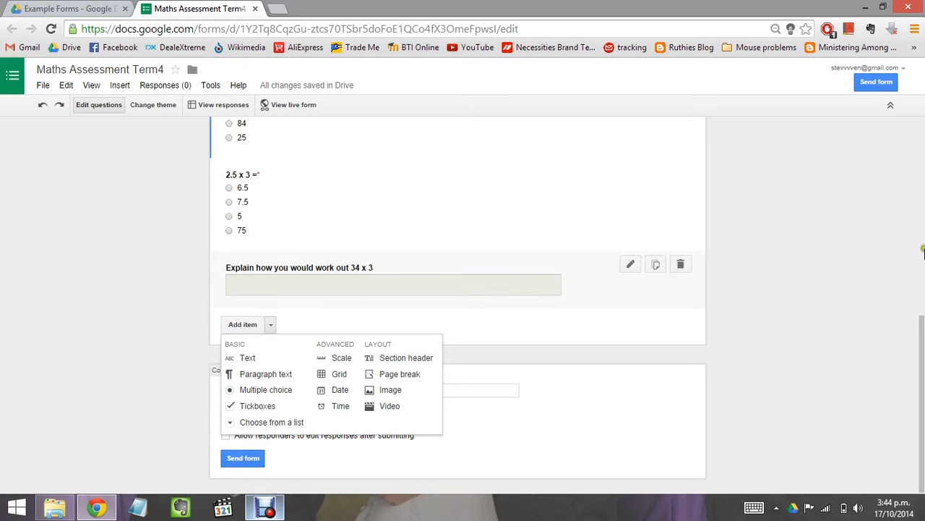
{"action": "left_click", "coordinate": [922, 354]}
{"action": "left_click_drag", "start_coordinate": [923, 353], "coordinate": [924, 202]}
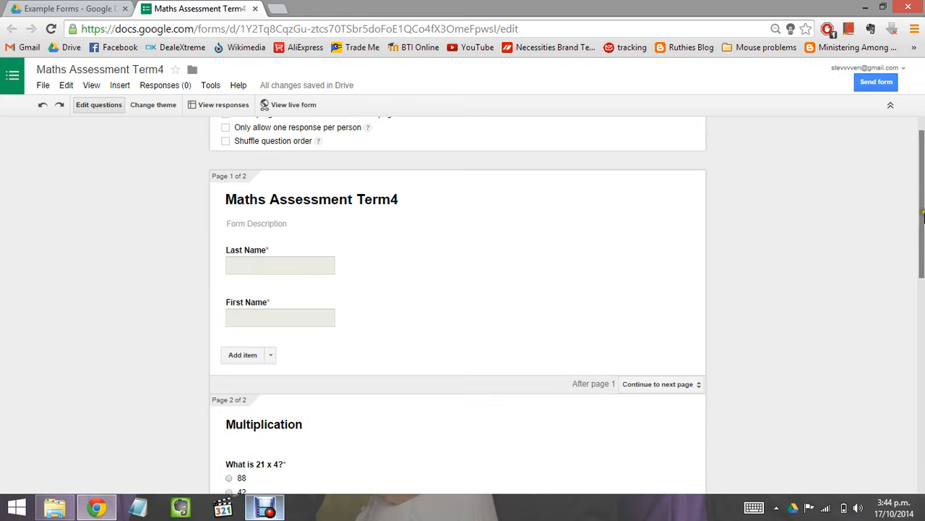
{"action": "left_click_drag", "start_coordinate": [922, 251], "coordinate": [902, 419]}
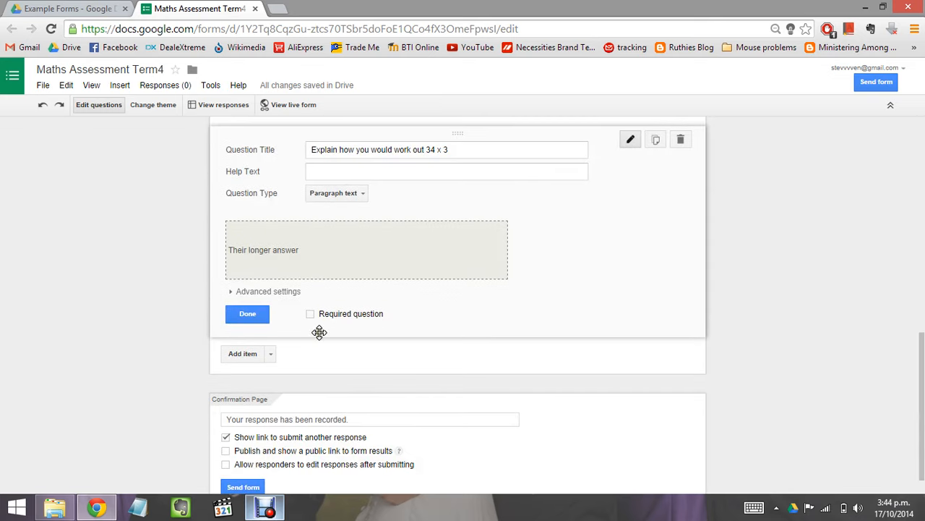
{"action": "left_click", "coordinate": [270, 354]}
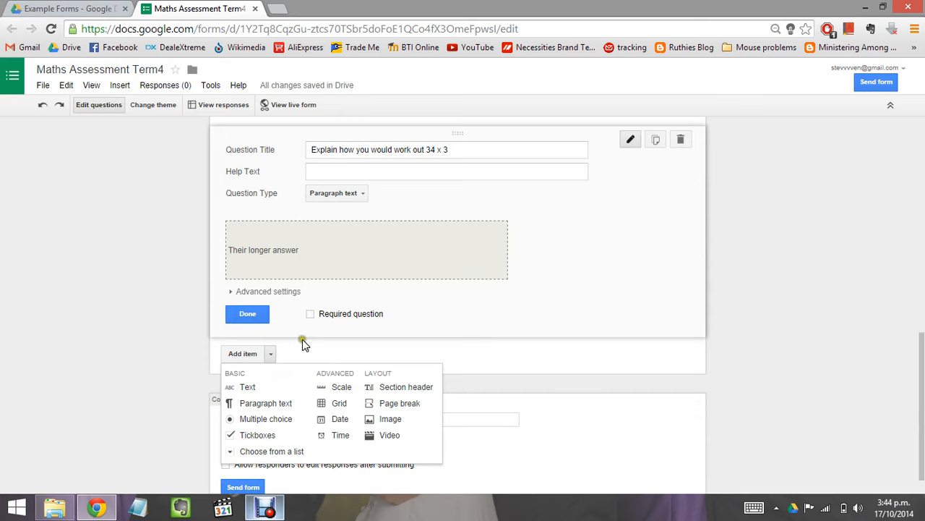
{"action": "left_click", "coordinate": [260, 318]}
{"action": "left_click", "coordinate": [261, 320]}
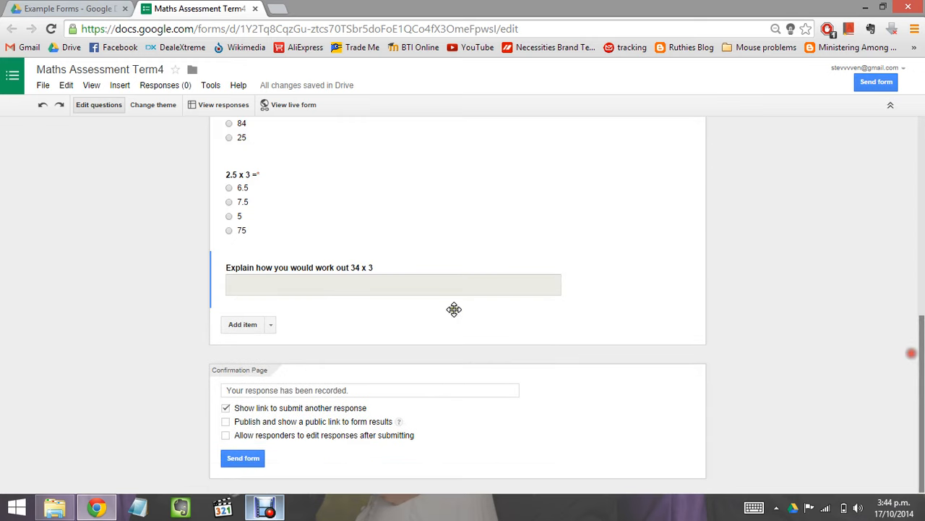
{"action": "left_click", "coordinate": [271, 326]}
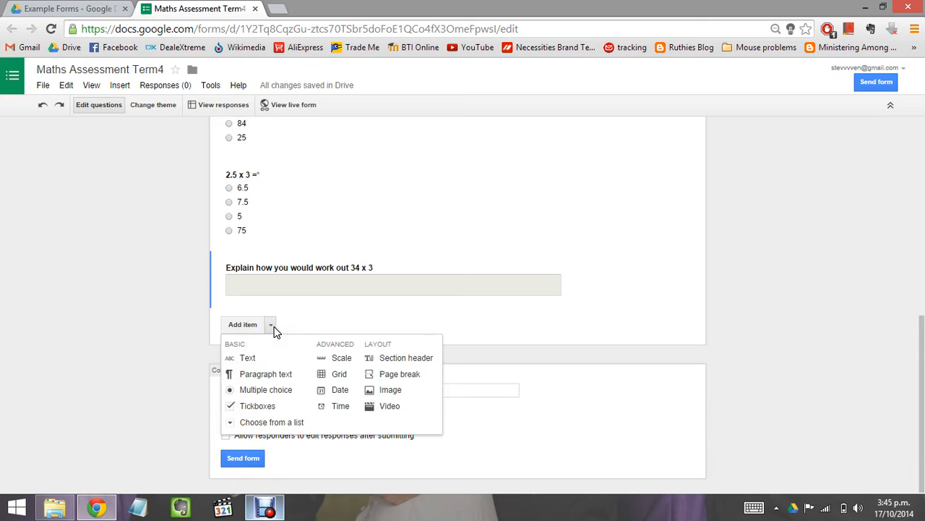
Step: Insert a page break titled 'Division' as the form's third page
{"action": "left_click", "coordinate": [400, 382]}
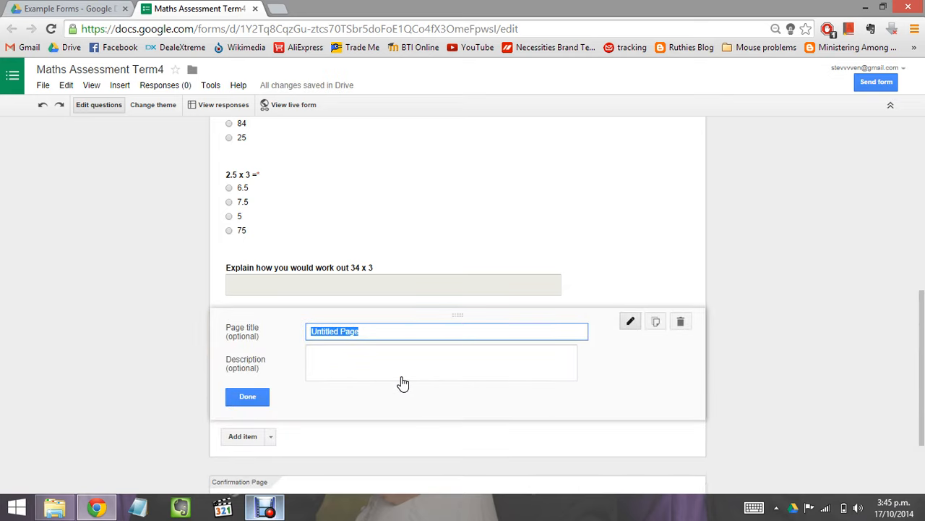
{"action": "type", "text": "Division"}
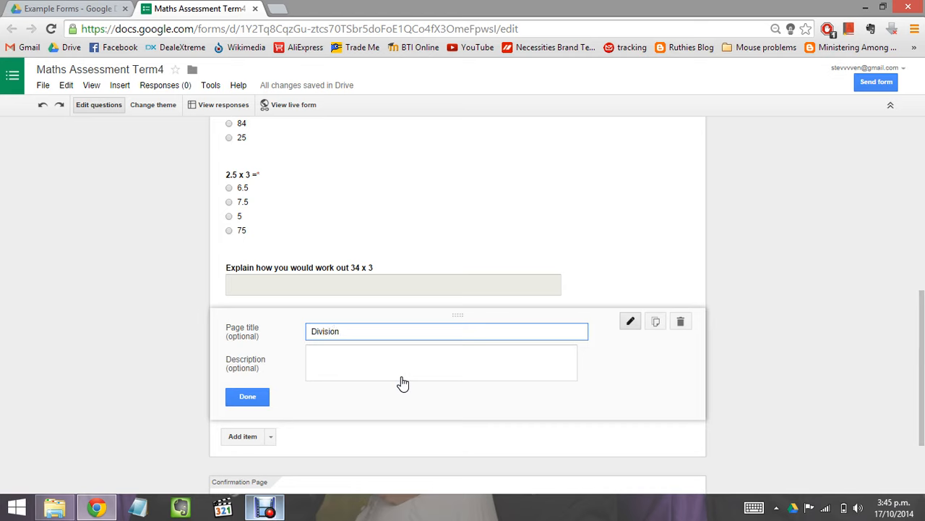
{"action": "left_click", "coordinate": [249, 399]}
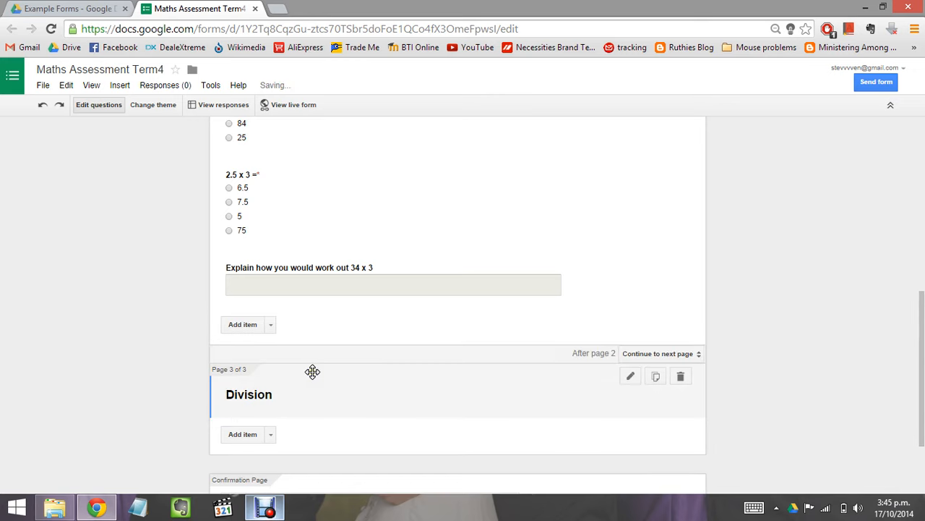
{"action": "scroll", "coordinate": [275, 388], "scroll_direction": "down", "scroll_amount": 2}
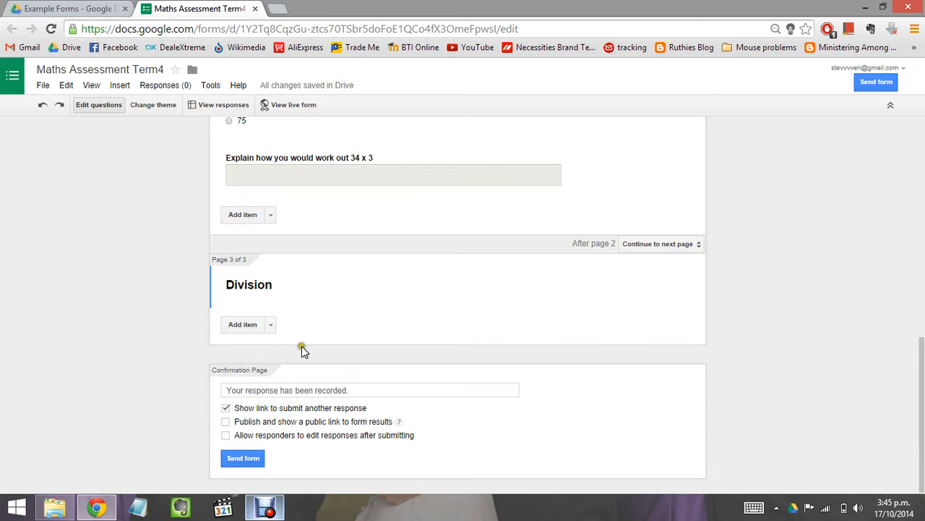
Step: Add a multiple-choice question titled 'What is 24 divided by 6' to the Division page
{"action": "left_click", "coordinate": [271, 328]}
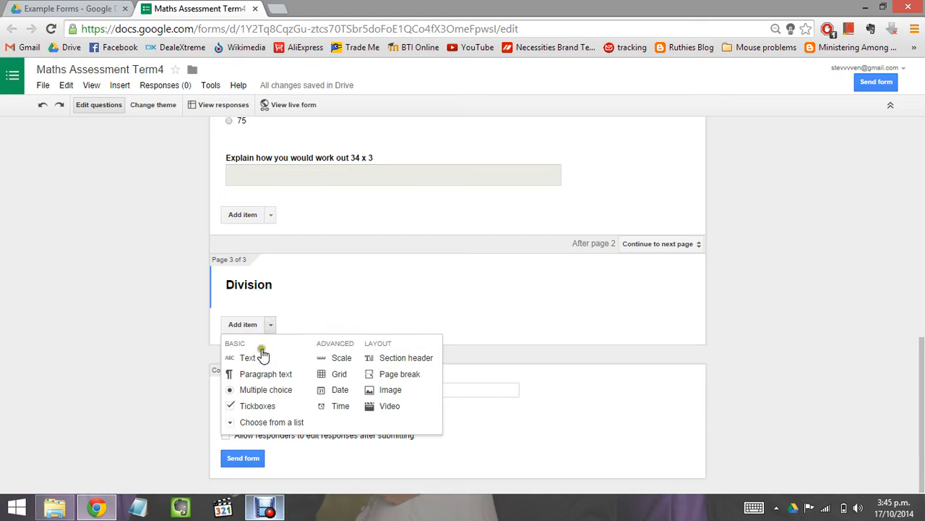
{"action": "left_click", "coordinate": [252, 391]}
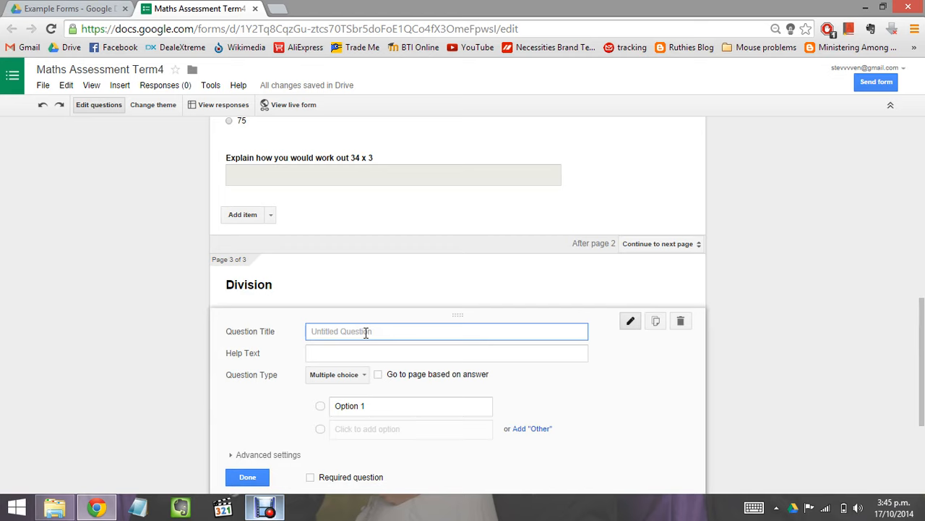
{"action": "type", "text": "What is 24 divided by 6"}
Step: Give it answer choices 6, 2, 12 and 4 and mark it required
{"action": "left_click", "coordinate": [365, 408]}
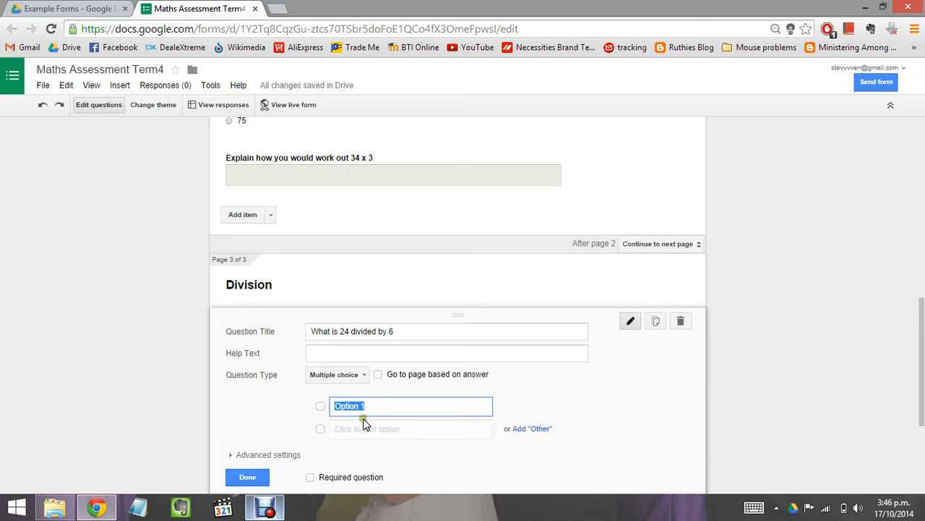
{"action": "type", "text": "6"}
{"action": "left_click", "coordinate": [361, 430]}
{"action": "type", "text": "2"}
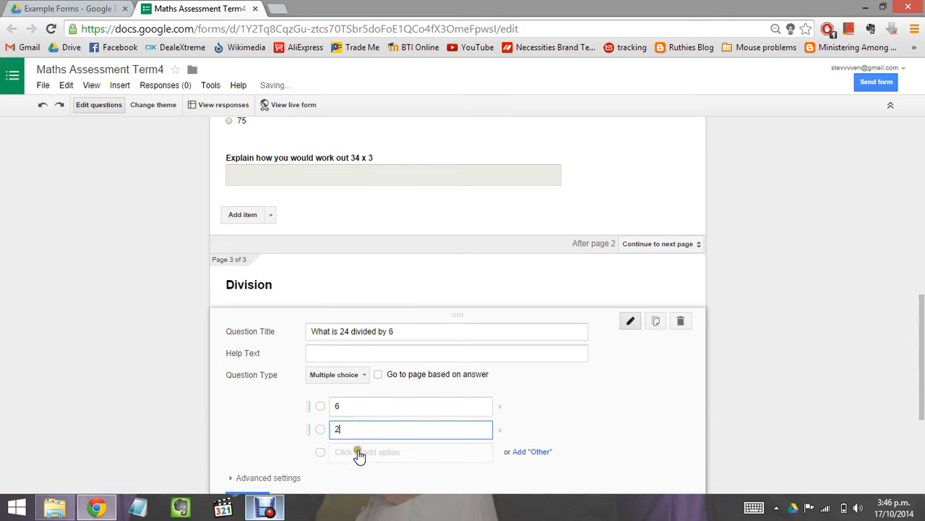
{"action": "left_click", "coordinate": [360, 455]}
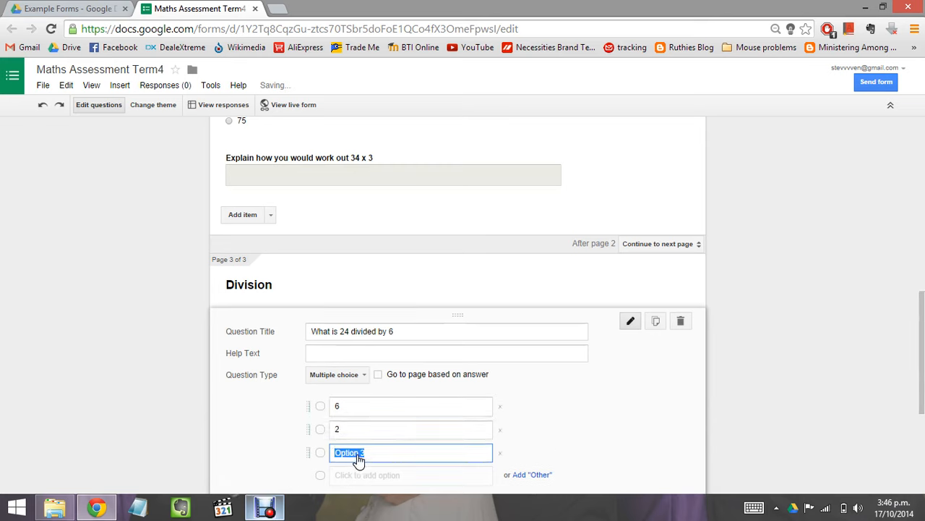
{"action": "type", "text": "12"}
{"action": "left_click", "coordinate": [351, 478]}
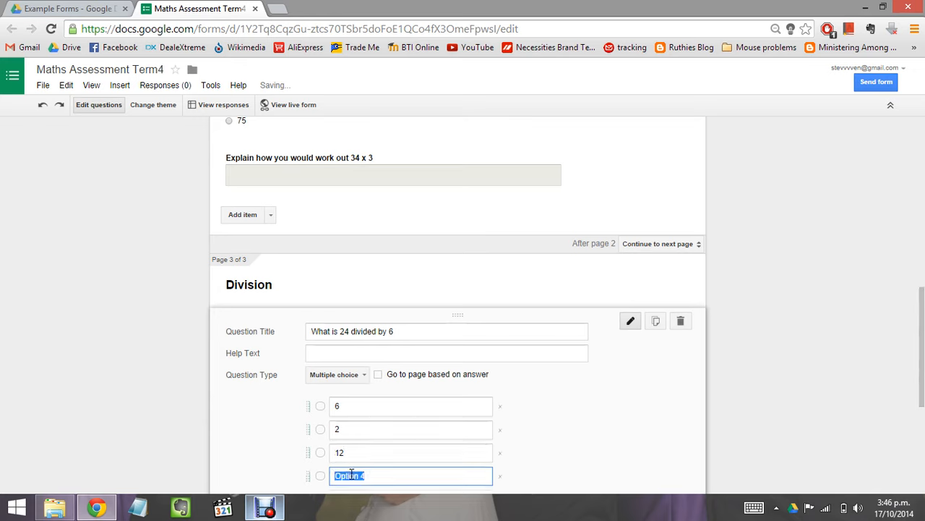
{"action": "type", "text": "4"}
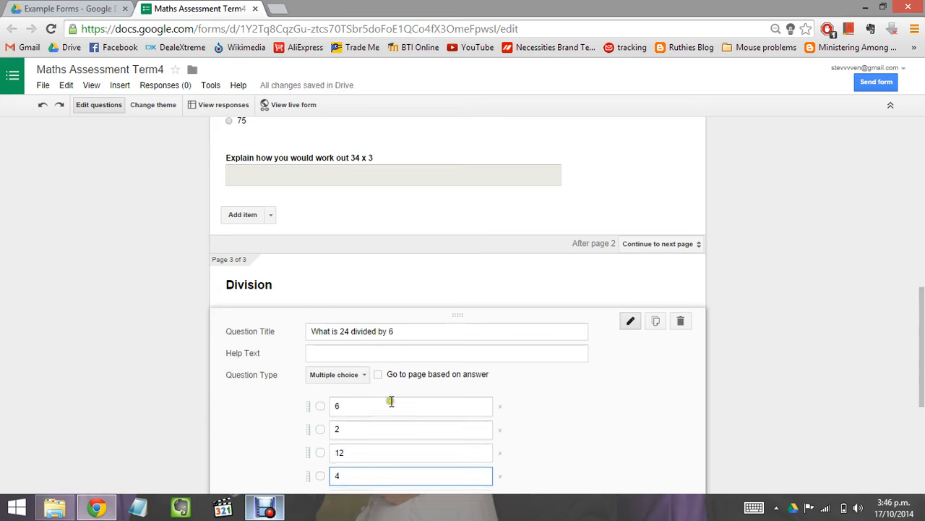
{"action": "scroll", "coordinate": [391, 401], "scroll_direction": "down", "scroll_amount": 3}
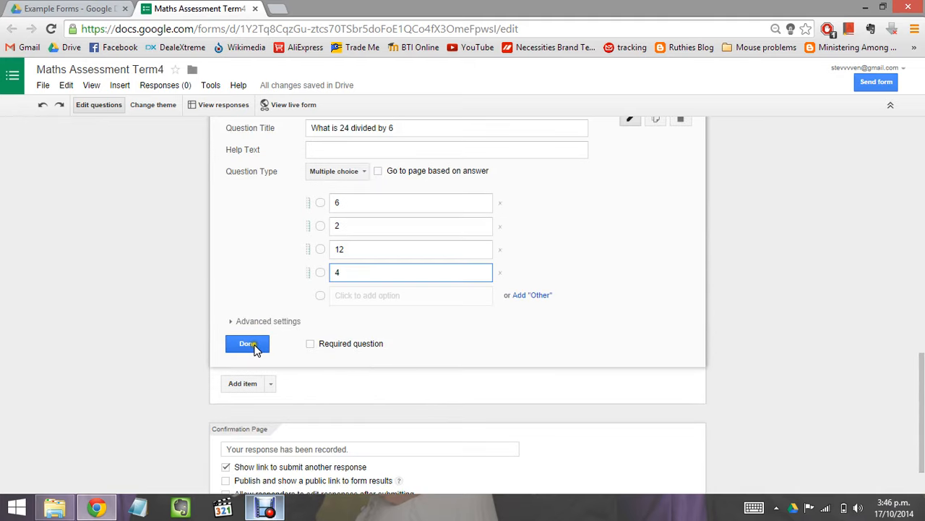
{"action": "left_click", "coordinate": [310, 344]}
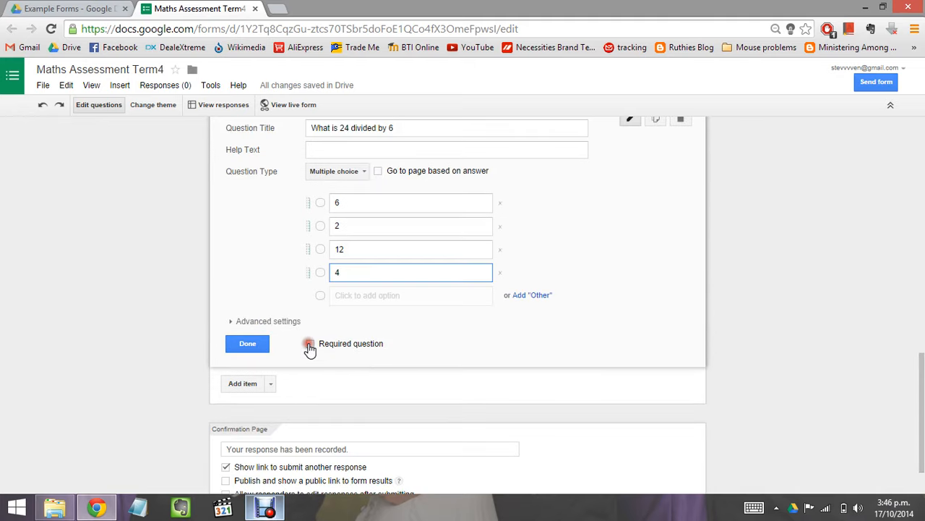
{"action": "left_click", "coordinate": [248, 345]}
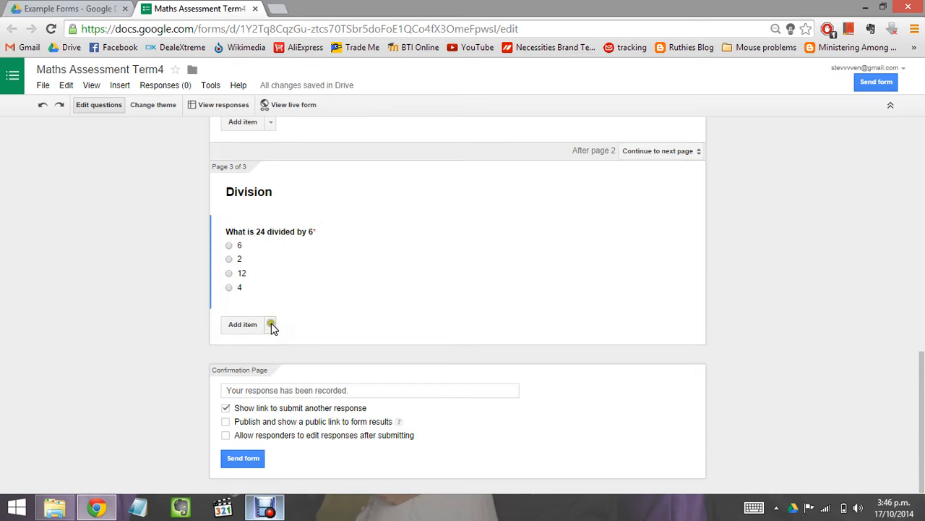
Step: Title a new multiple-choice question 'How many remainder would there be from dividing 14 by 4'
{"action": "left_click", "coordinate": [271, 325]}
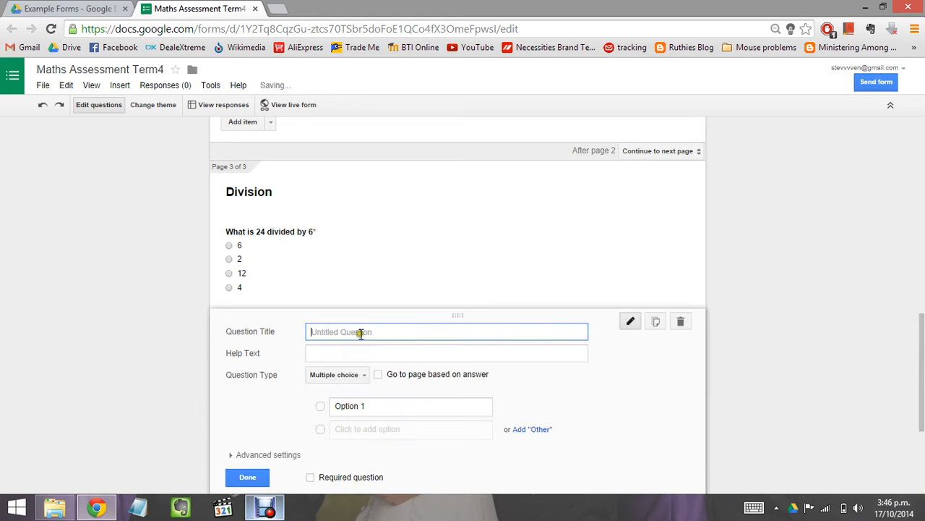
{"action": "type", "text": "What"}
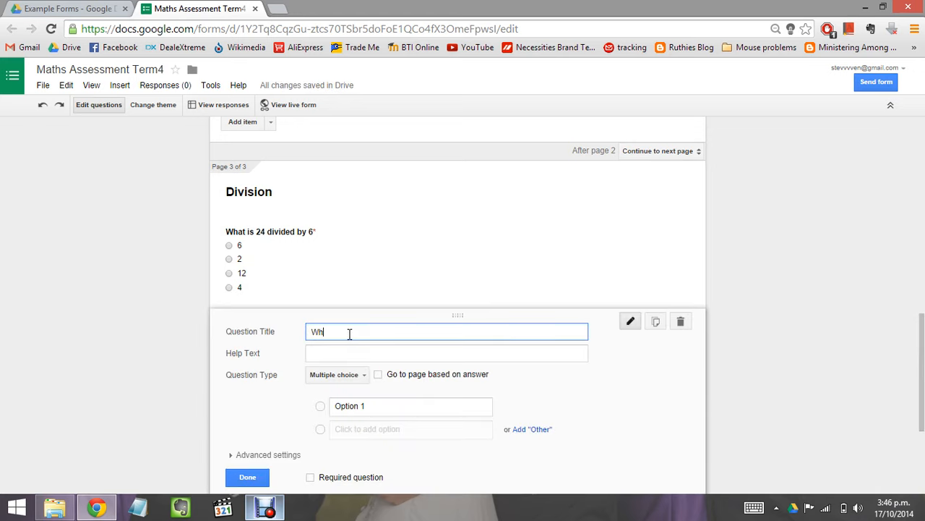
{"action": "key", "text": "BackSpace"}
{"action": "key", "text": "BackSpace"}
{"action": "key", "text": "BackSpace"}
{"action": "key", "text": "BackSpace"}
{"action": "key", "text": "BackSpace"}
{"action": "type", "text": "How many remainder would there be from divi"}
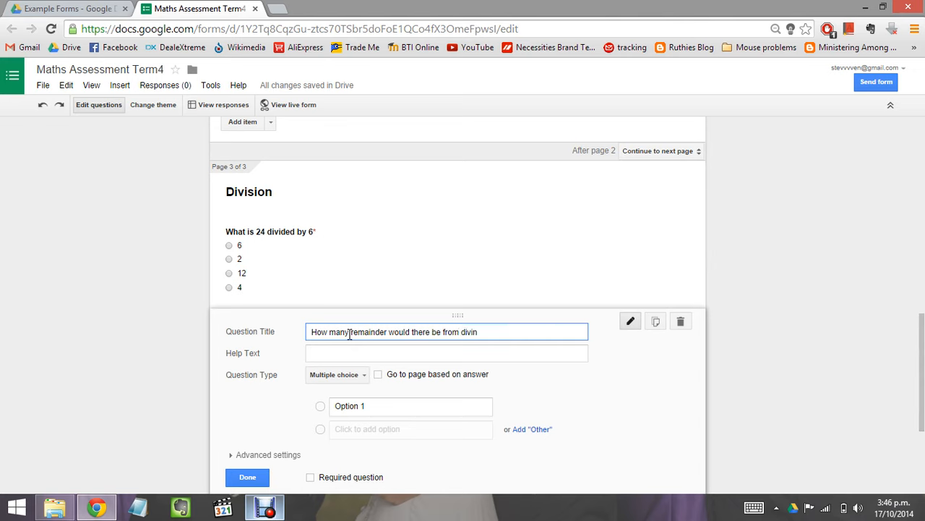
{"action": "type", "text": "ding 14 by"}
{"action": "type", "text": "4"}
Step: Give it answer choices 10, 2, 18 and 3 and mark it required
{"action": "left_click", "coordinate": [369, 409]}
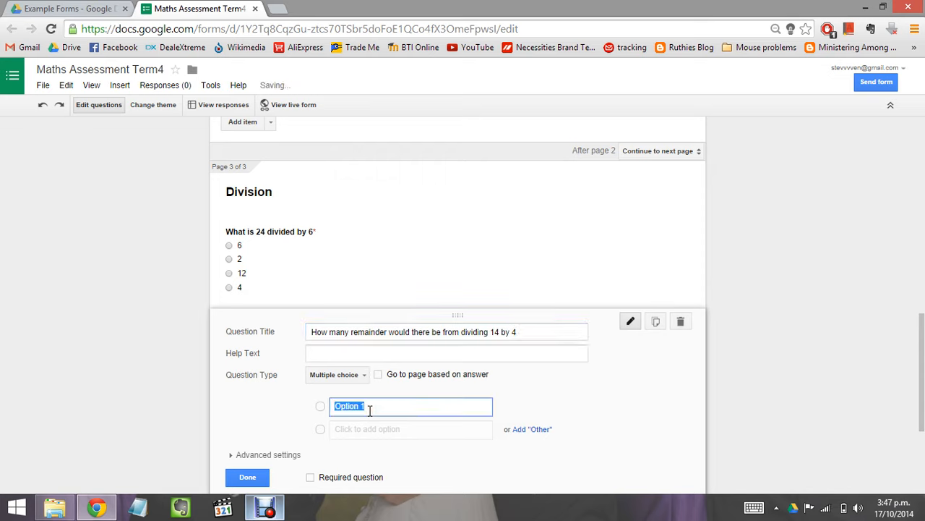
{"action": "type", "text": "10"}
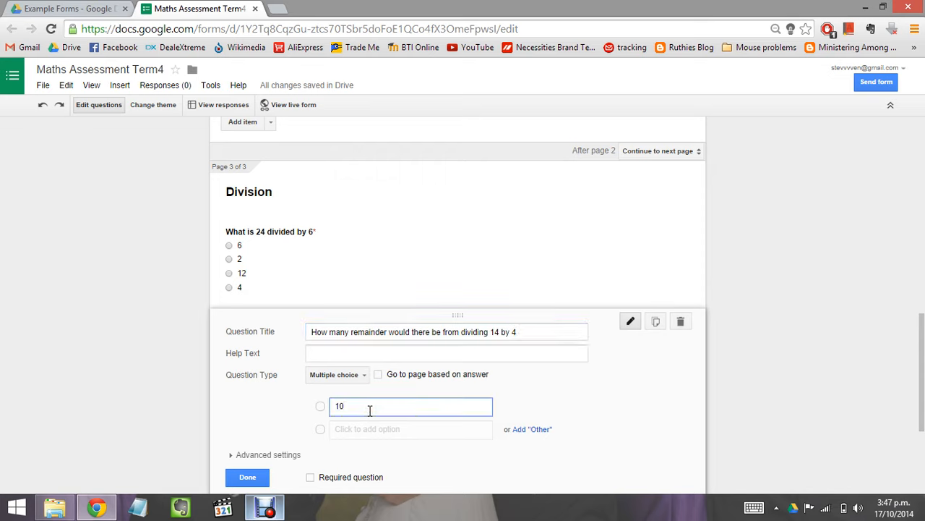
{"action": "left_click", "coordinate": [359, 428]}
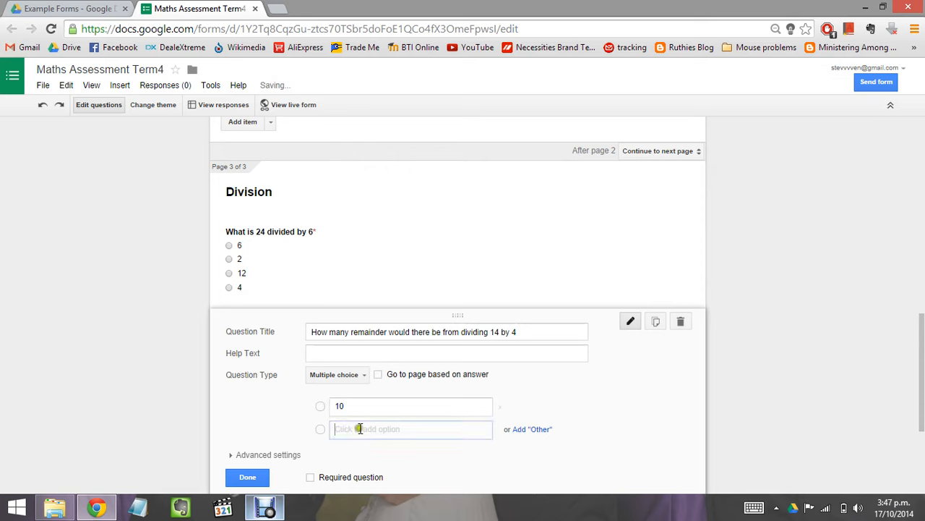
{"action": "type", "text": "2"}
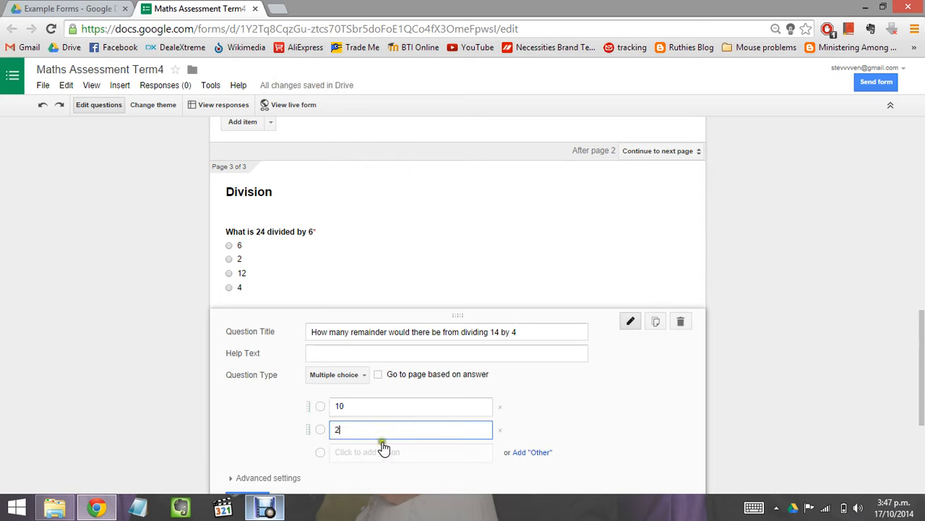
{"action": "left_click", "coordinate": [384, 453]}
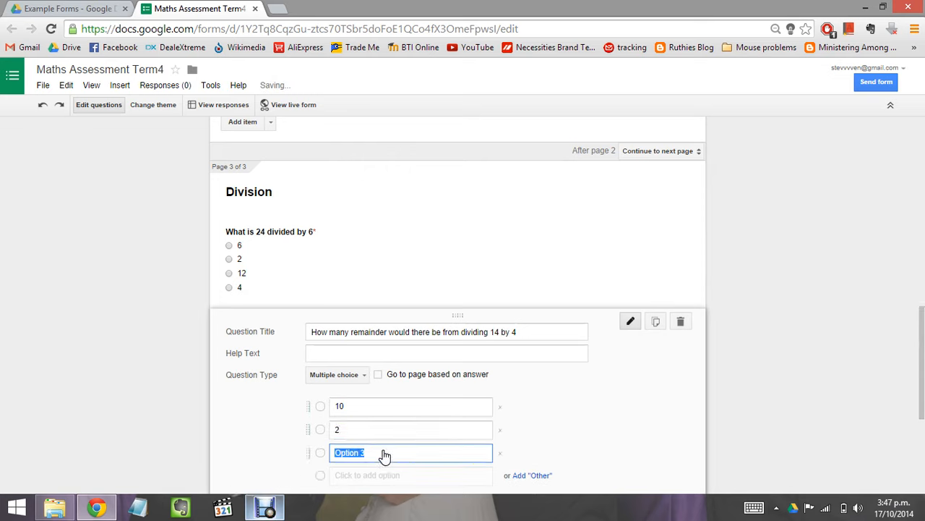
{"action": "type", "text": "18"}
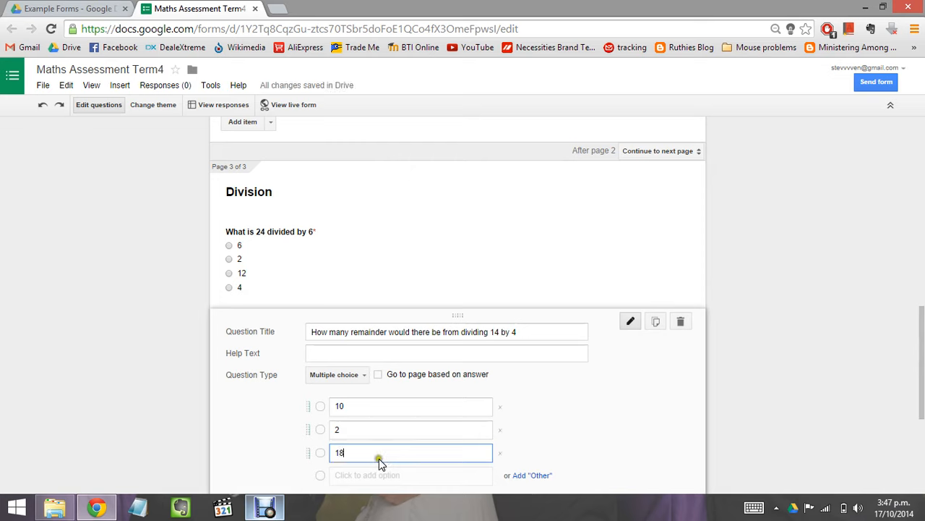
{"action": "left_click", "coordinate": [369, 475]}
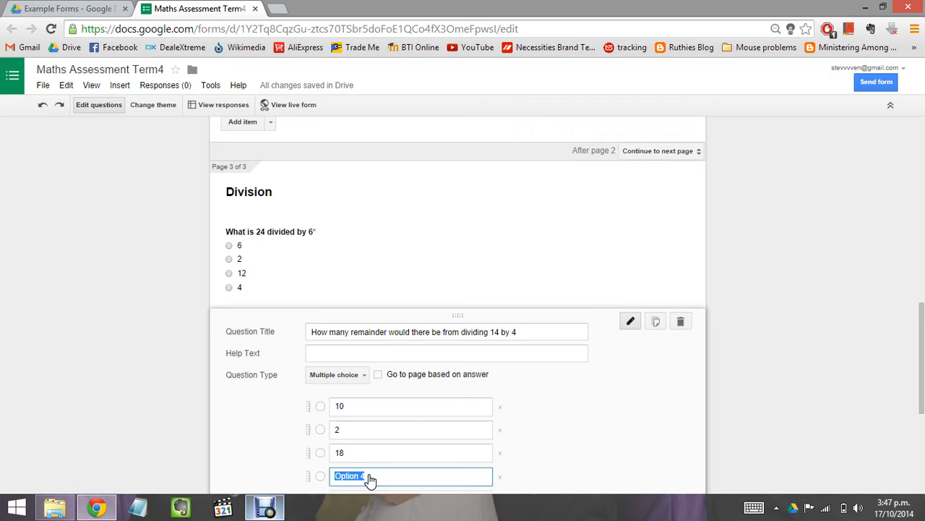
{"action": "type", "text": "3"}
{"action": "scroll", "coordinate": [418, 372], "scroll_direction": "down", "scroll_amount": 3}
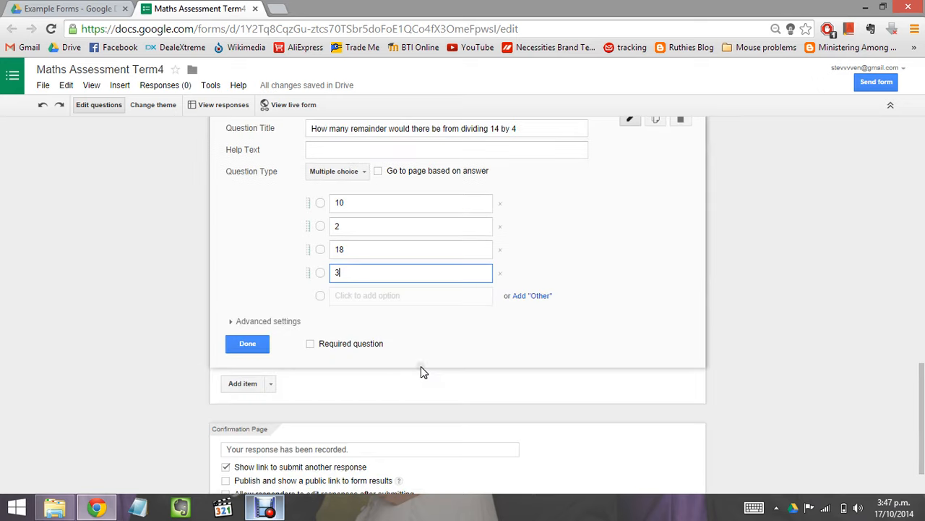
{"action": "left_click", "coordinate": [310, 344]}
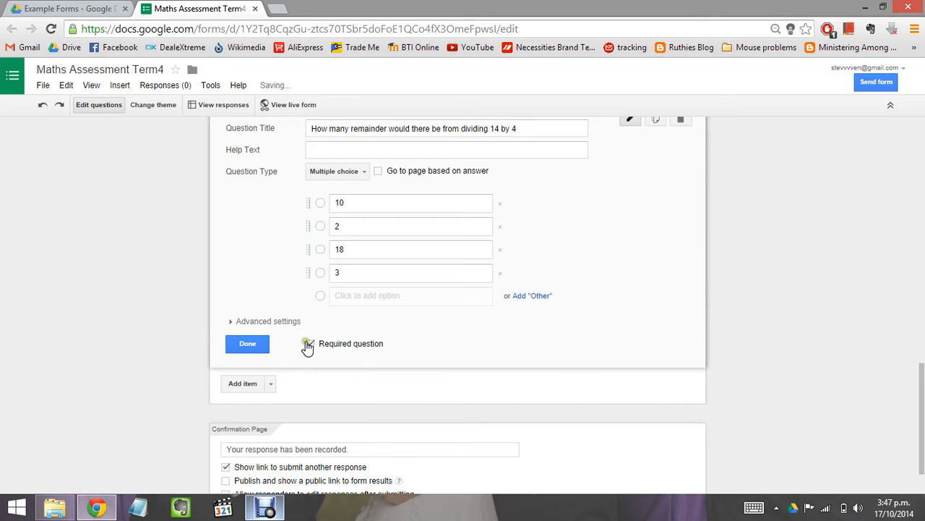
{"action": "left_click", "coordinate": [248, 345]}
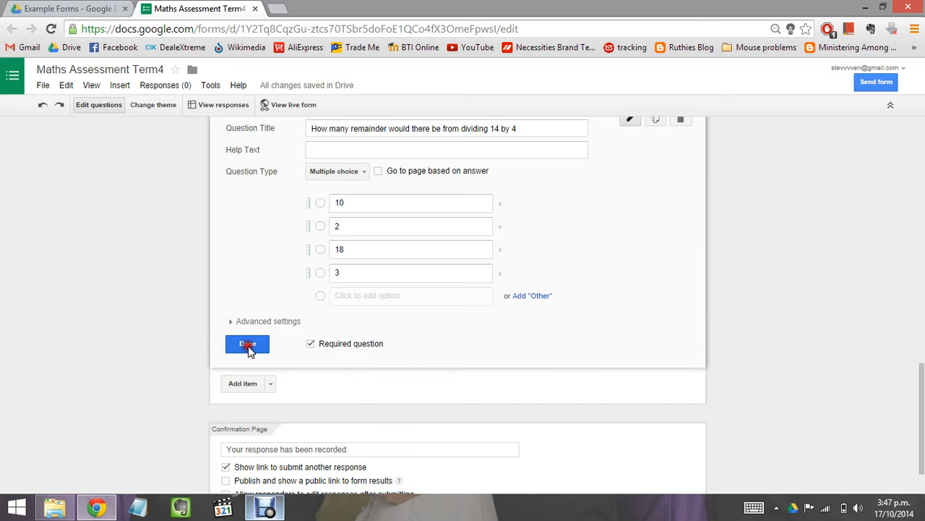
{"action": "left_click", "coordinate": [270, 326]}
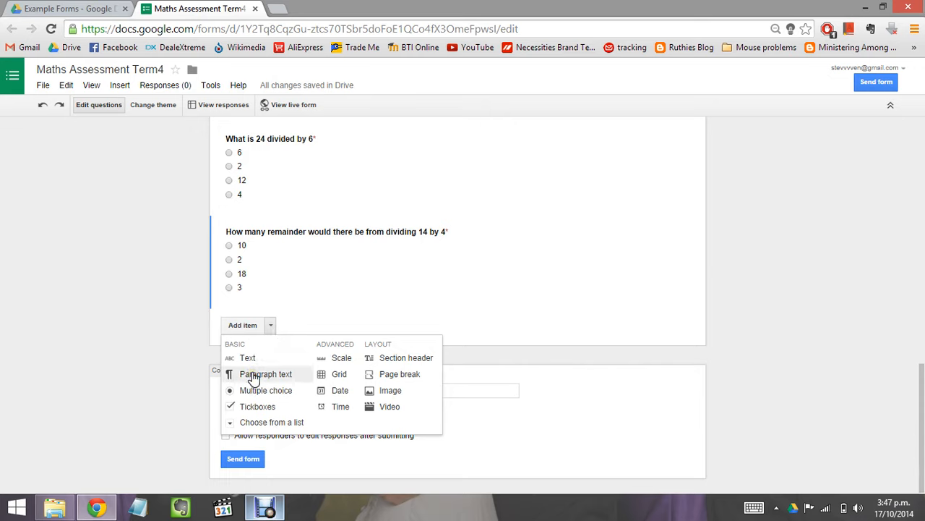
Step: Add a paragraph question 'Explain how you would solve the division problem of 468 divided by 2', fixing the 'woul' typo
{"action": "left_click", "coordinate": [264, 377]}
{"action": "left_click", "coordinate": [271, 326]}
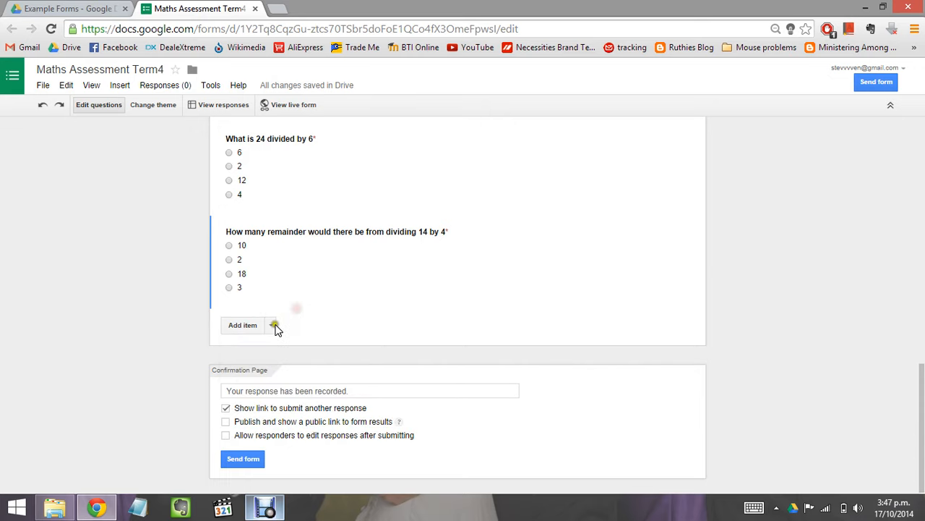
{"action": "left_click", "coordinate": [272, 326]}
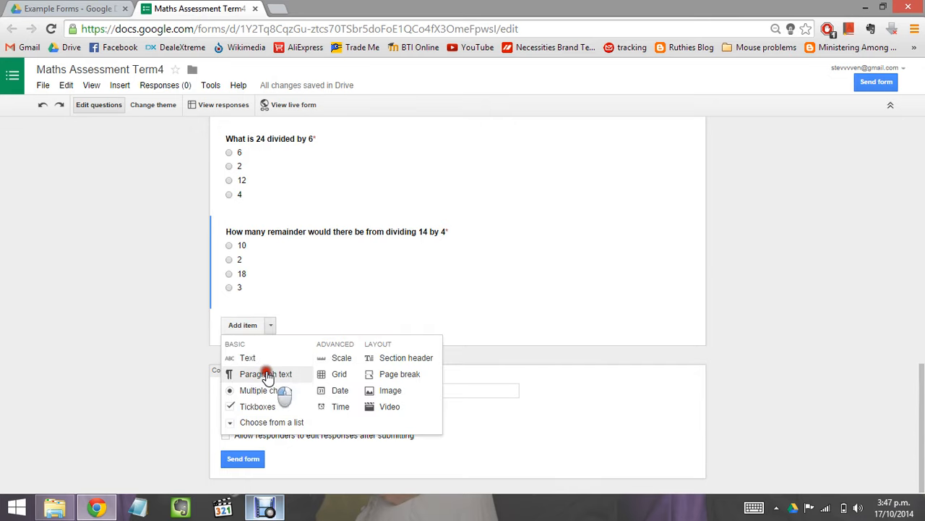
{"action": "left_click", "coordinate": [266, 374]}
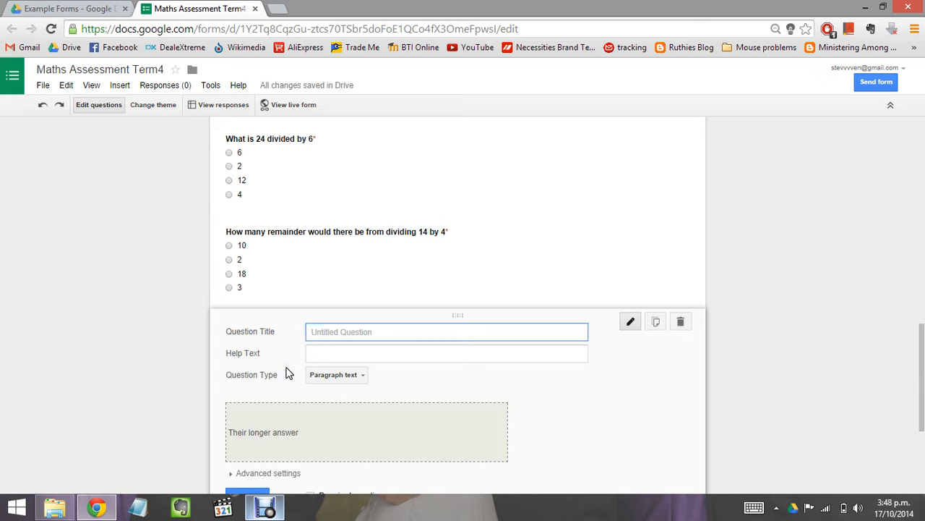
{"action": "type", "text": "Explain how you woul solv"}
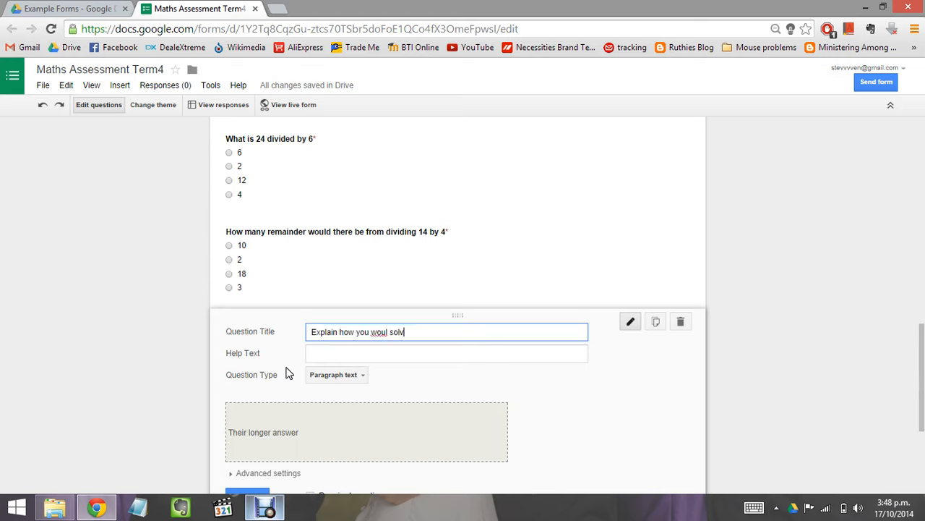
{"action": "type", "text": "e the division prob"}
{"action": "type", "text": "lem of"}
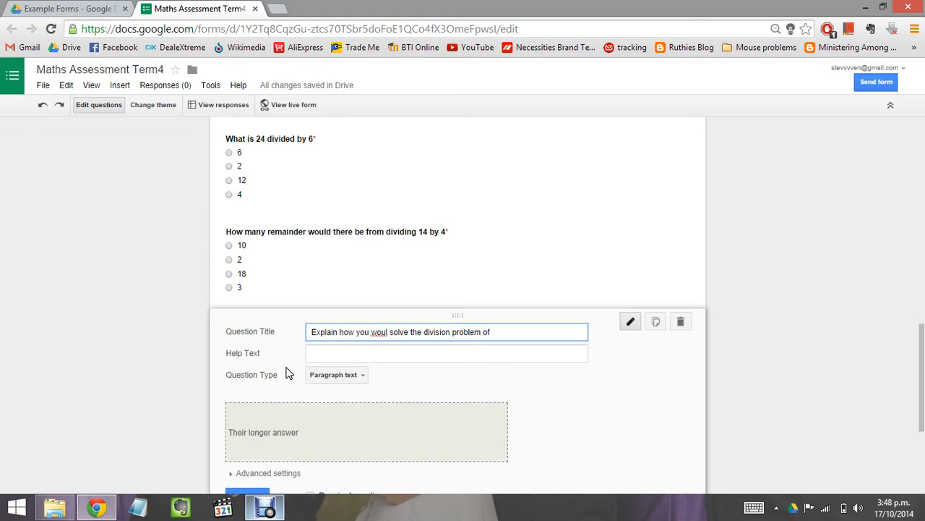
{"action": "type", "text": " 468 divided by 2"}
{"action": "left_click", "coordinate": [386, 331]}
{"action": "type", "text": "d"}
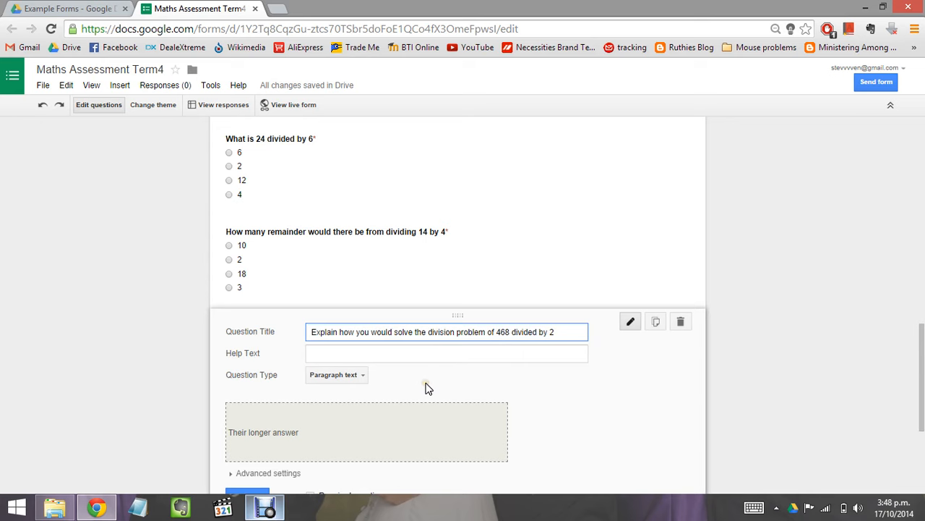
{"action": "scroll", "coordinate": [427, 388], "scroll_direction": "down", "scroll_amount": 3}
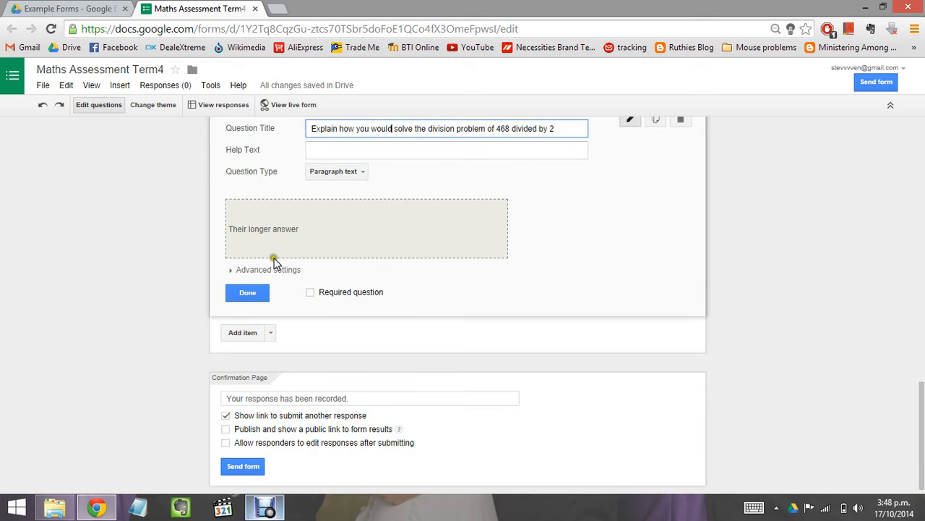
{"action": "left_click", "coordinate": [251, 294]}
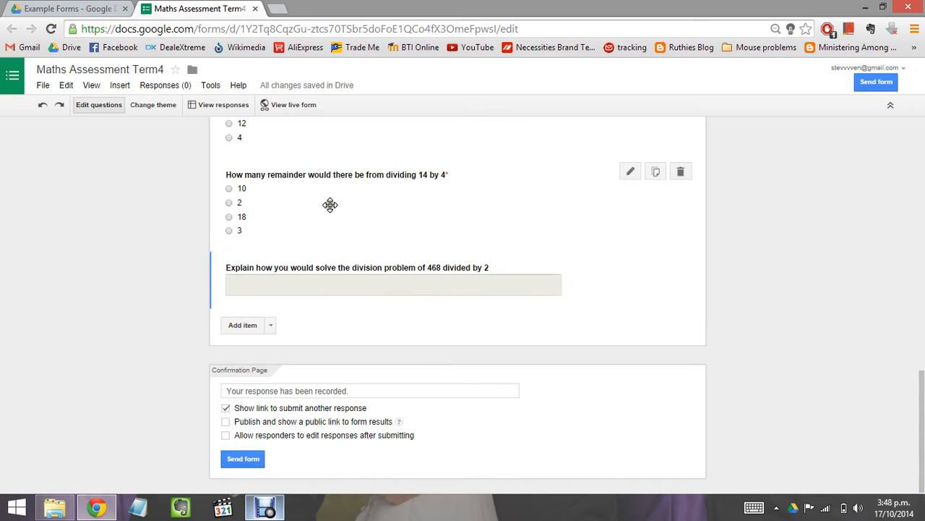
Step: Show the Basic, Advanced and Layout item types below the 468 divided by 2 question
{"action": "scroll", "coordinate": [325, 207], "scroll_direction": "up", "scroll_amount": 3}
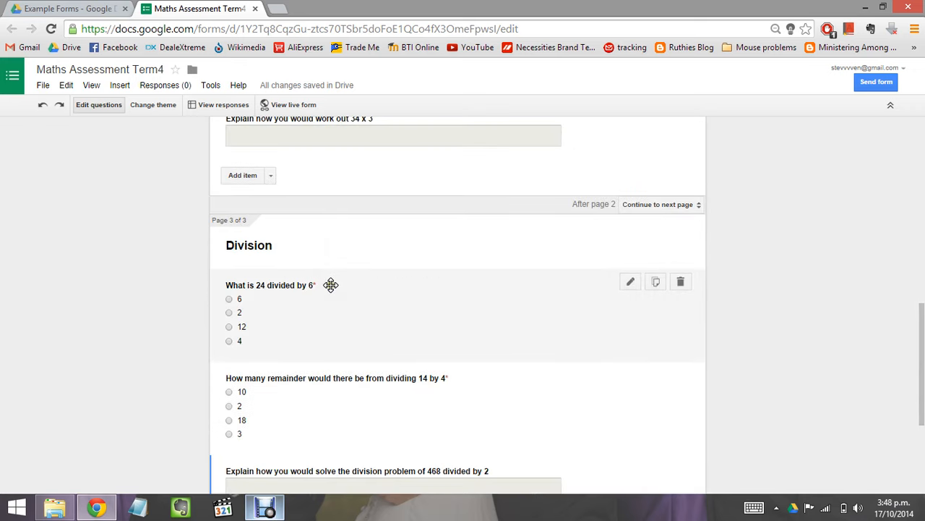
{"action": "scroll", "coordinate": [331, 285], "scroll_direction": "down", "scroll_amount": 3}
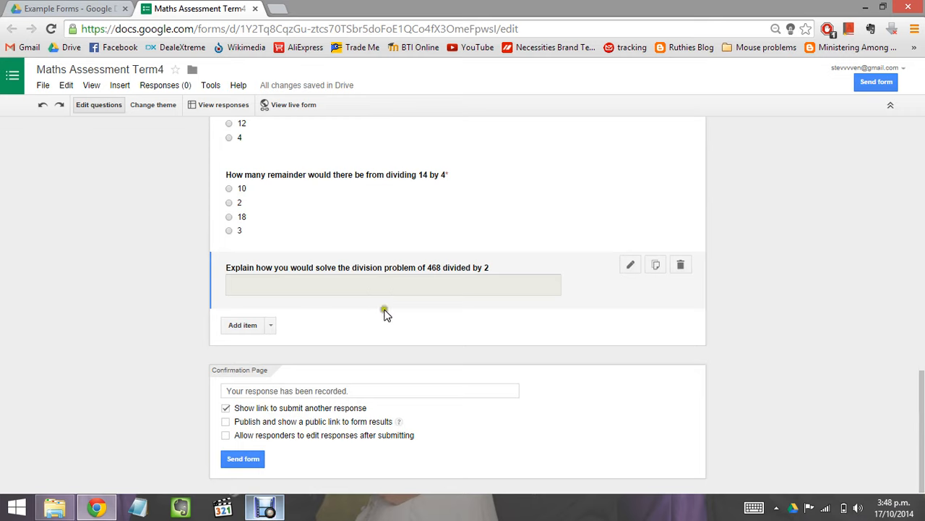
{"action": "left_click", "coordinate": [271, 325]}
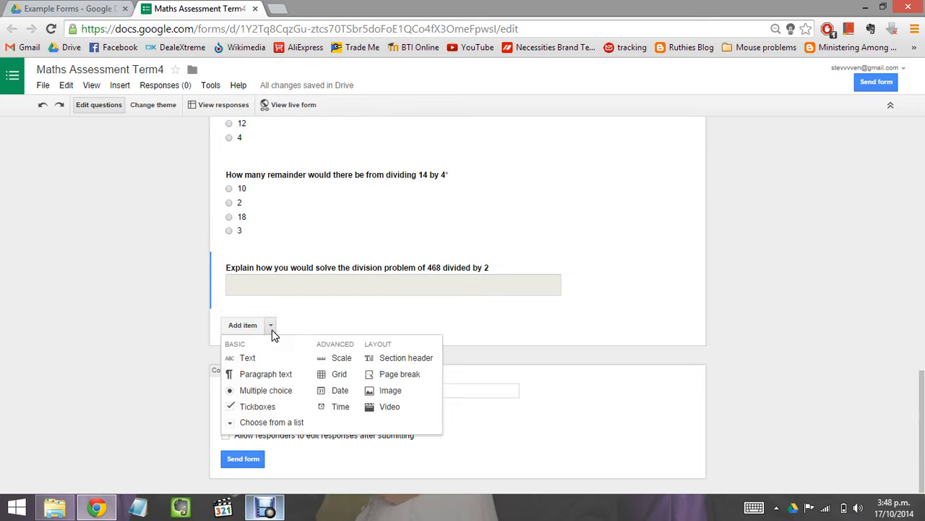
{"action": "left_click", "coordinate": [302, 323]}
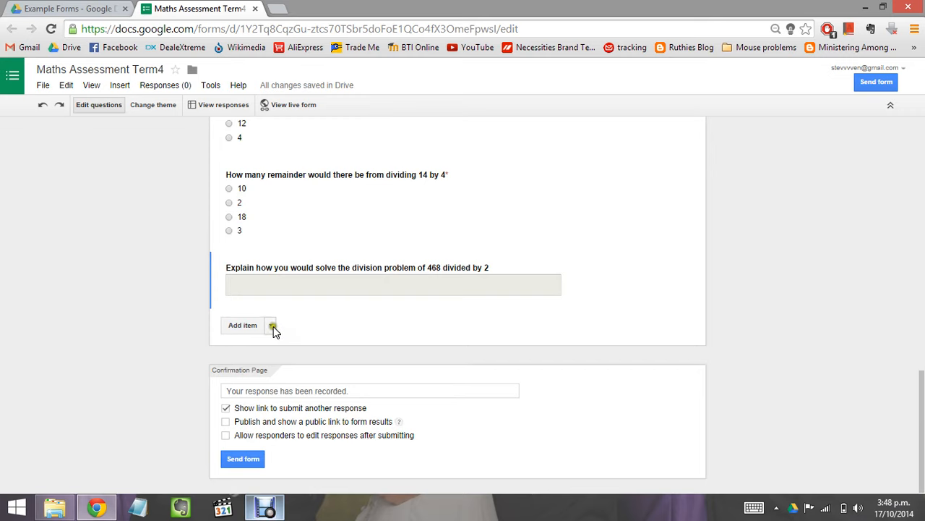
{"action": "left_click", "coordinate": [272, 326]}
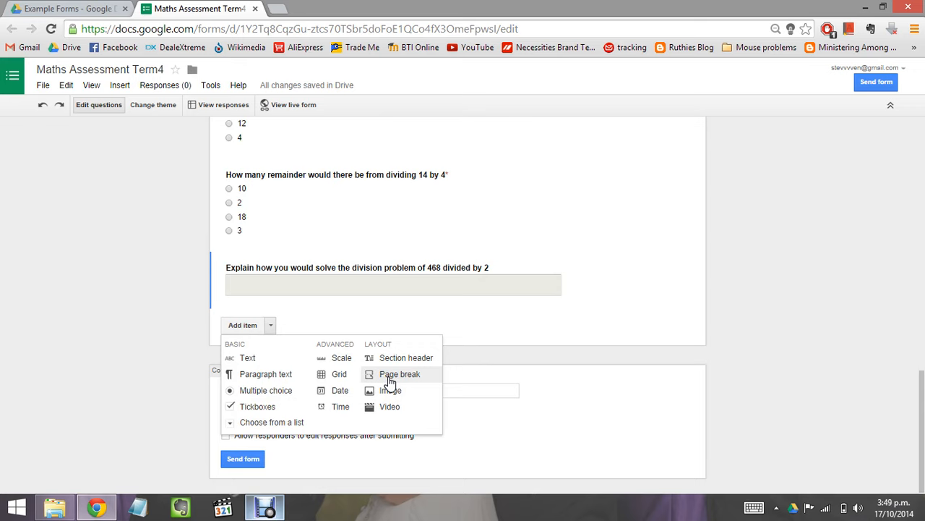
{"action": "left_click", "coordinate": [588, 333]}
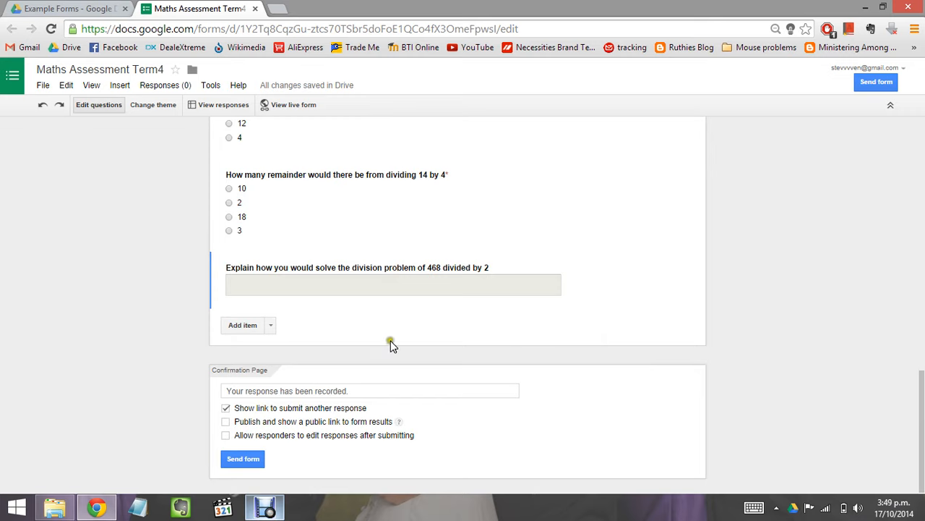
{"action": "left_click", "coordinate": [271, 327]}
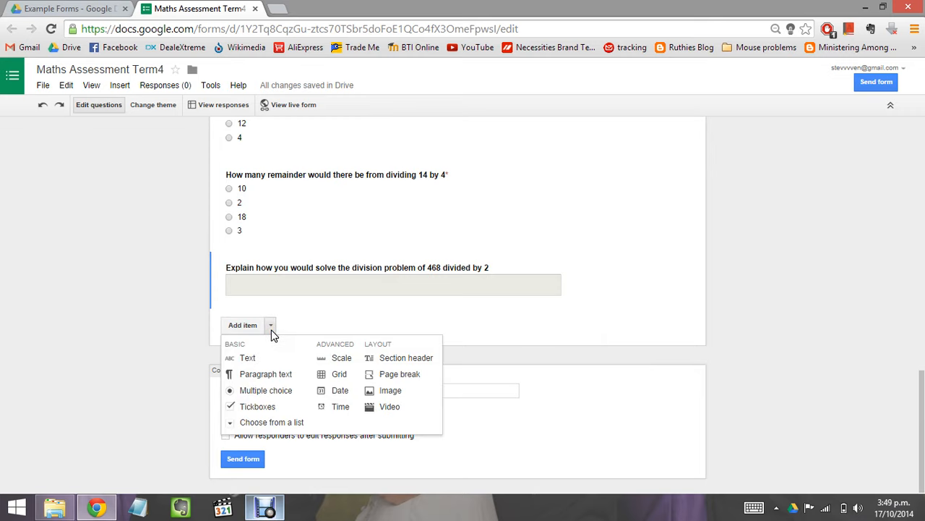
Step: Insert a page break titled 'Fractions' as the form's fourth page
{"action": "left_click", "coordinate": [391, 376]}
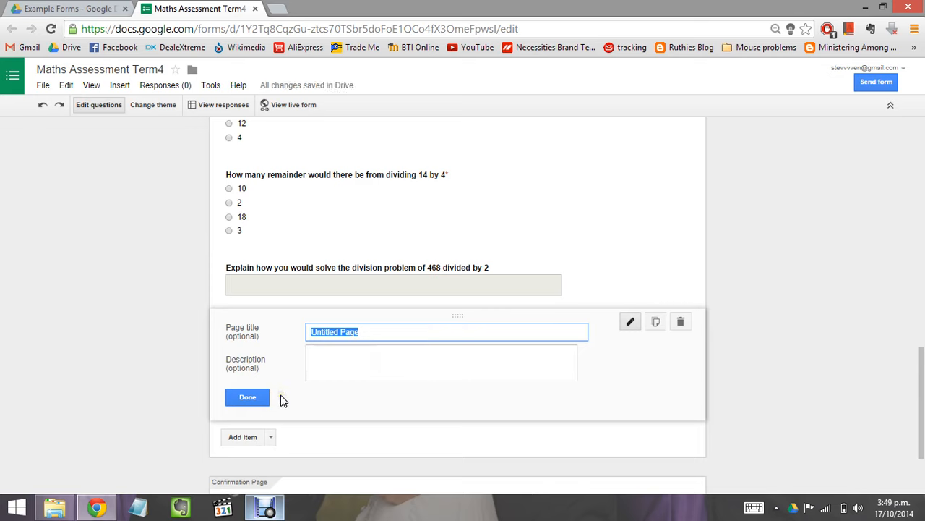
{"action": "type", "text": "Fractions"}
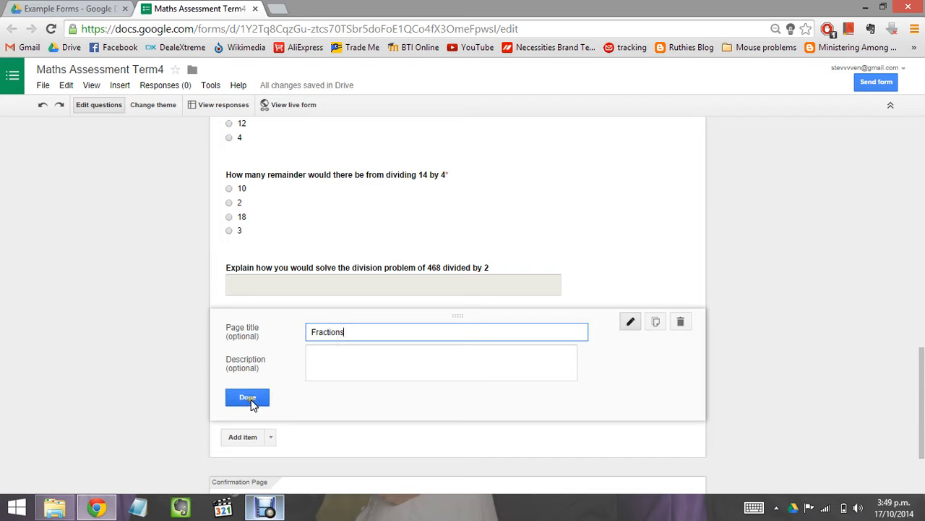
{"action": "left_click", "coordinate": [251, 400]}
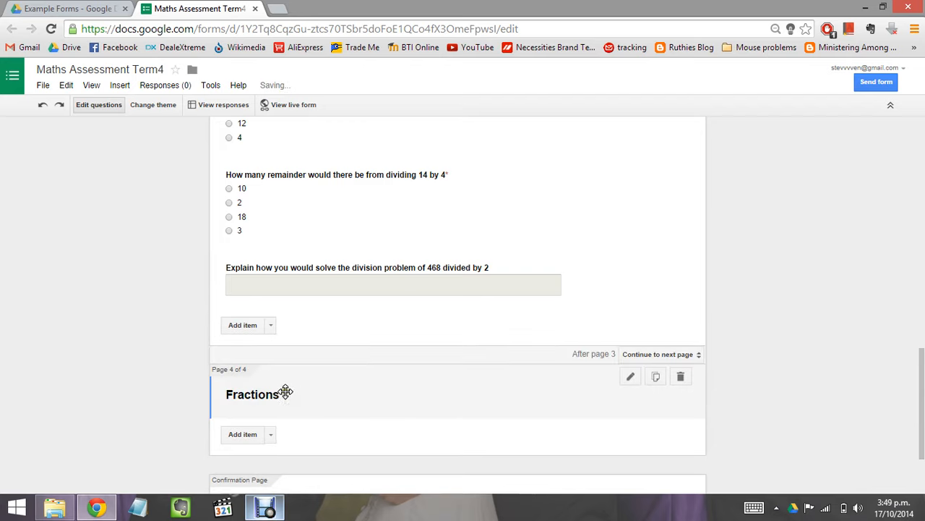
{"action": "scroll", "coordinate": [312, 383], "scroll_direction": "down", "scroll_amount": 2}
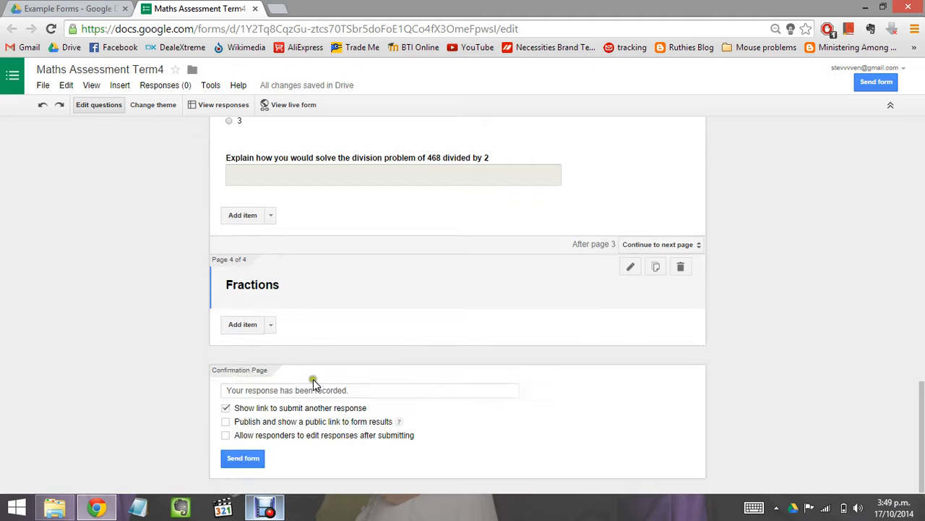
Step: Add a checkboxes question 'Tick all the answers that are equivalent to one third' on the Fractions page
{"action": "left_click", "coordinate": [271, 325]}
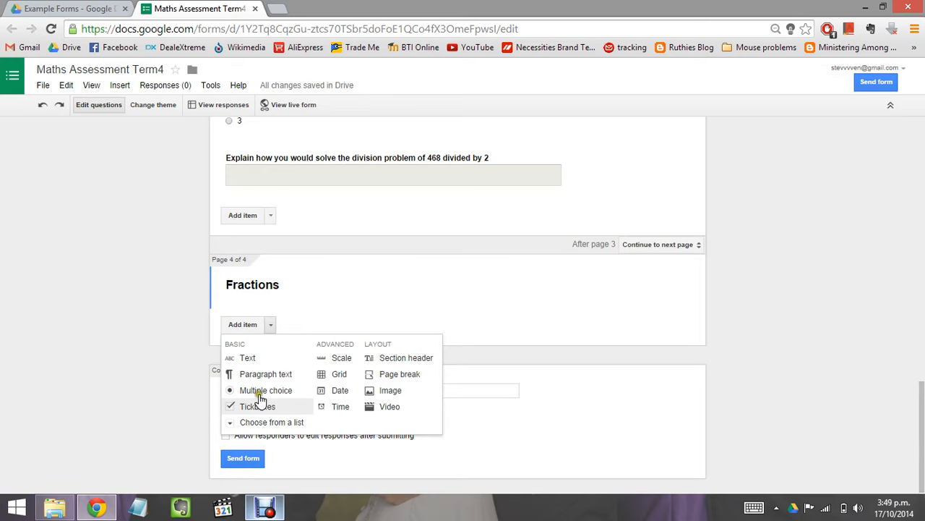
{"action": "left_click", "coordinate": [281, 325]}
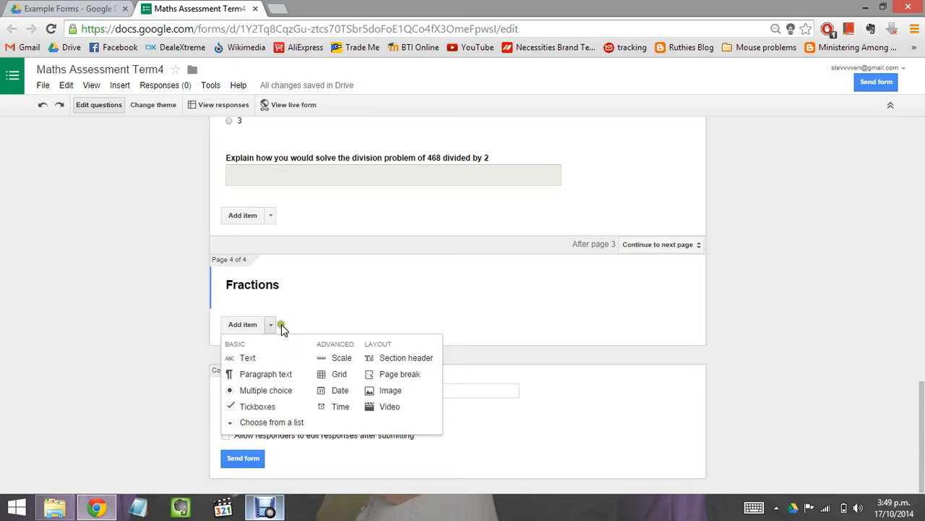
{"action": "left_click", "coordinate": [260, 406]}
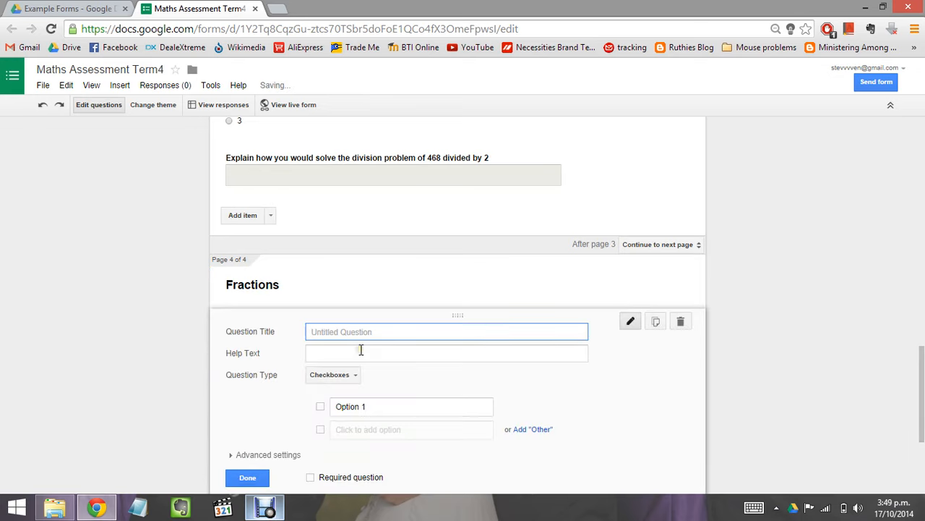
{"action": "type", "text": "Ti"}
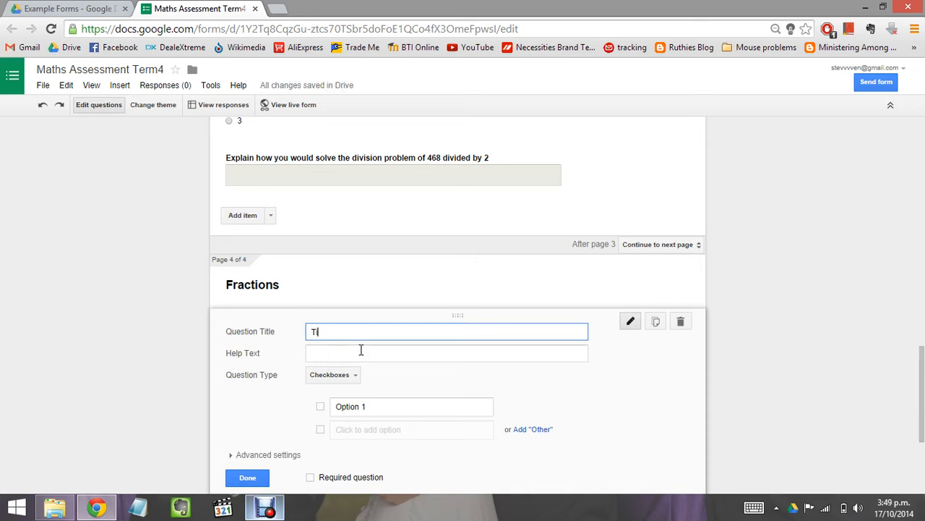
{"action": "type", "text": "ck all the answers that are equivalent "}
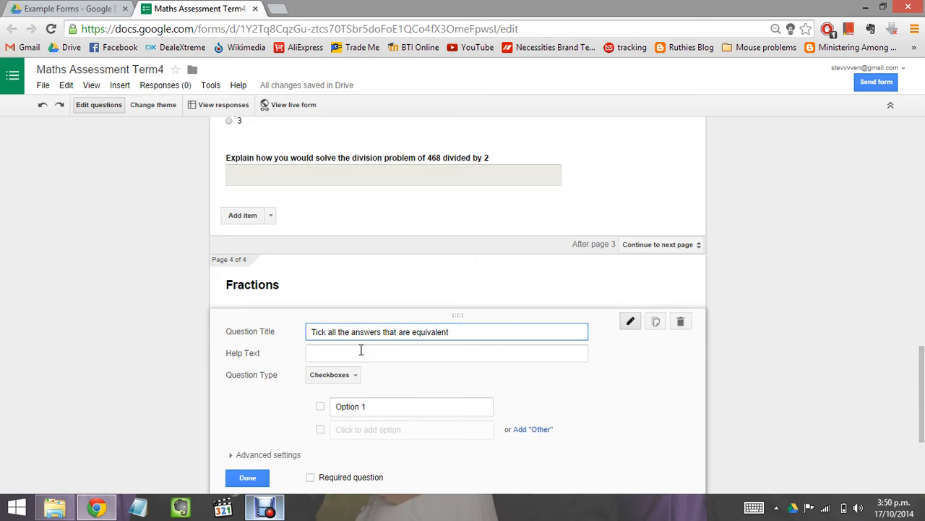
{"action": "type", "text": "to 'one third"}
{"action": "left_click", "coordinate": [402, 399]}
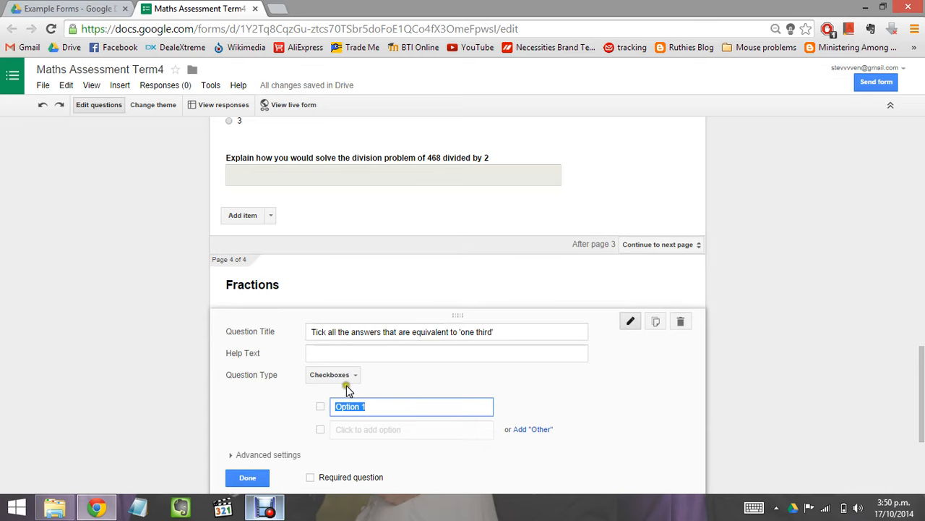
{"action": "left_click", "coordinate": [353, 378]}
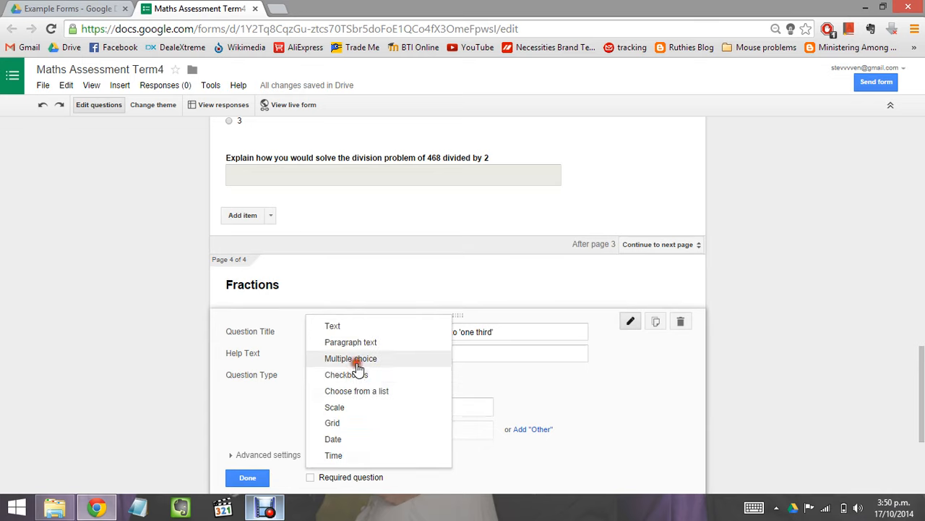
{"action": "left_click", "coordinate": [353, 359]}
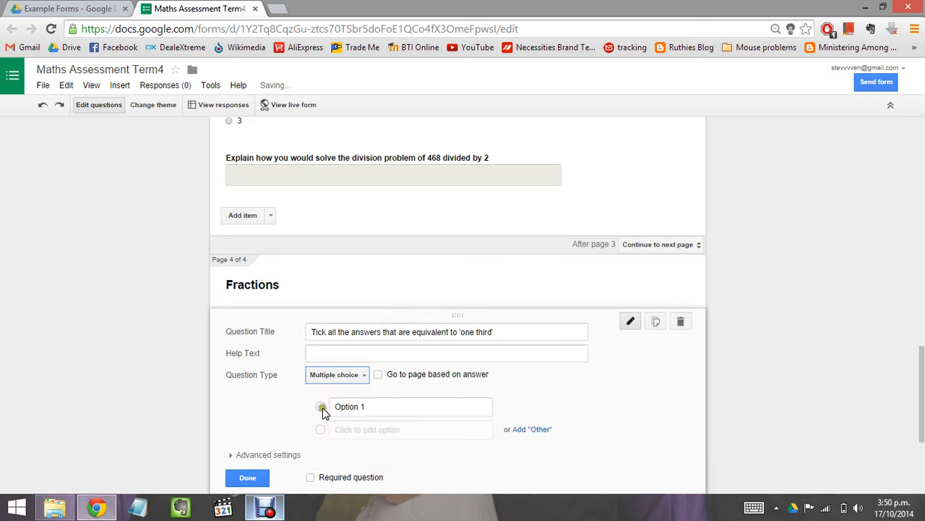
{"action": "left_click", "coordinate": [364, 382]}
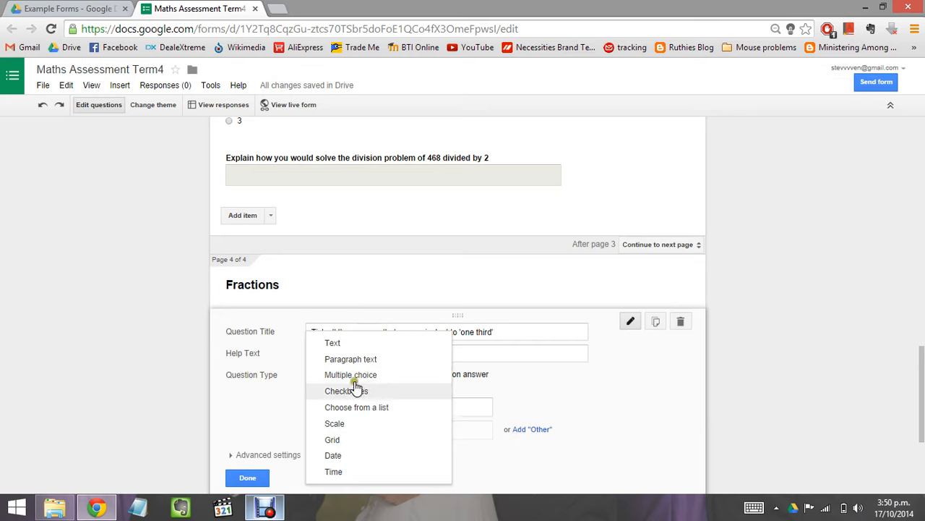
{"action": "left_click", "coordinate": [355, 392]}
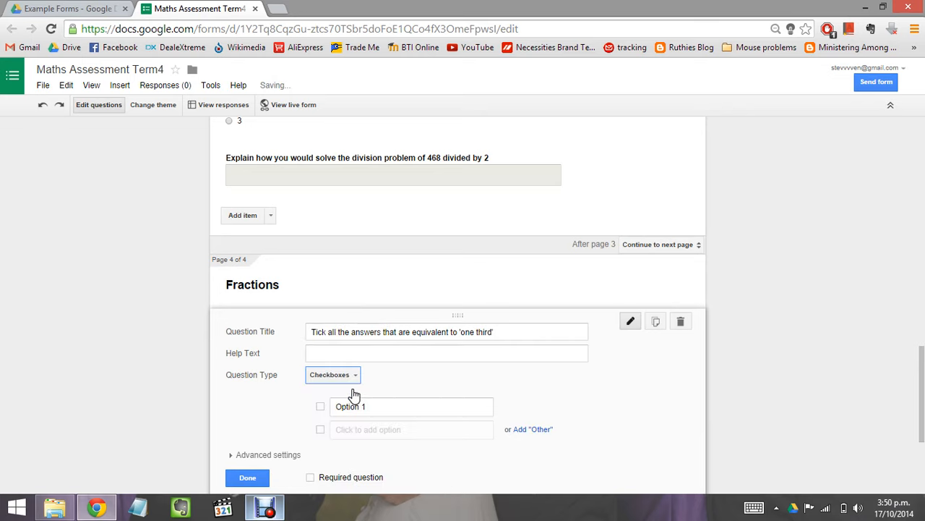
Step: Enter the answer options 1/3, 12/36, 3/6 and 1/33
{"action": "left_click", "coordinate": [371, 406]}
{"action": "type", "text": "1"}
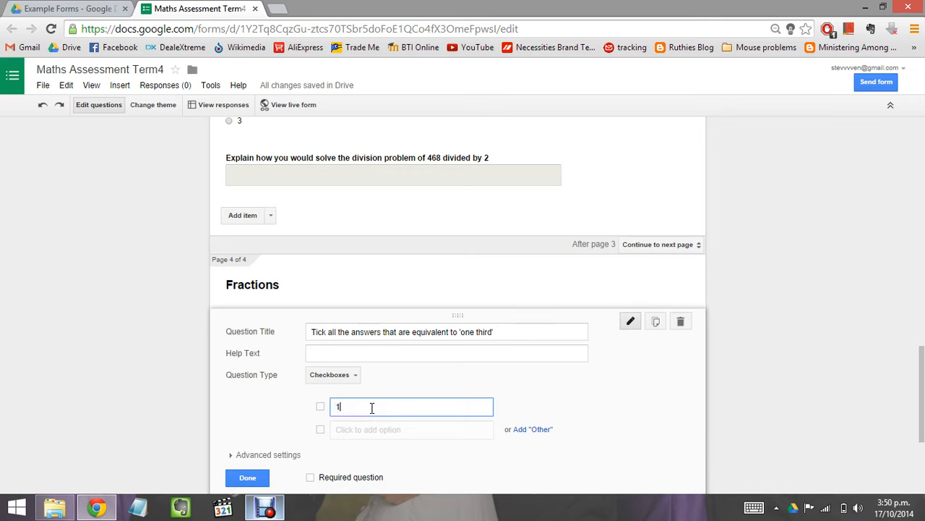
{"action": "type", "text": "/3"}
{"action": "left_click", "coordinate": [360, 428]}
{"action": "left_click", "coordinate": [343, 432]}
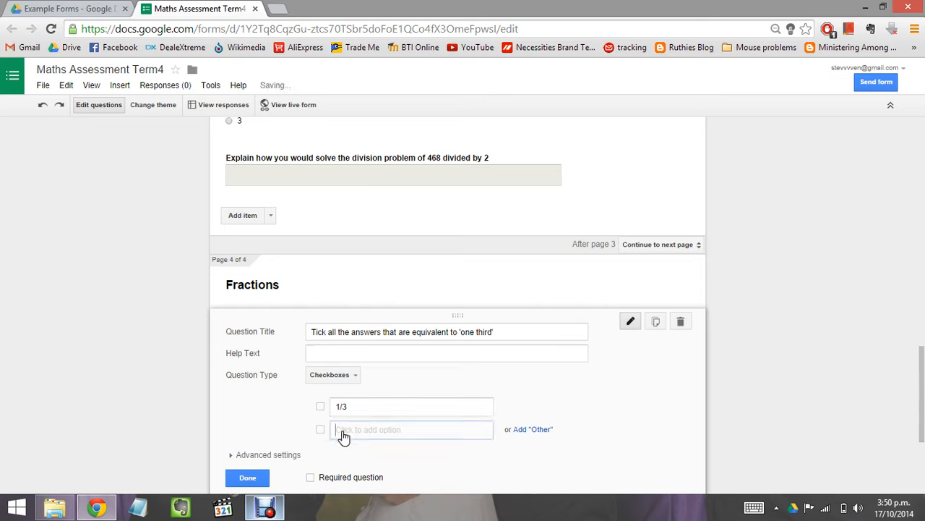
{"action": "type", "text": "12/3"}
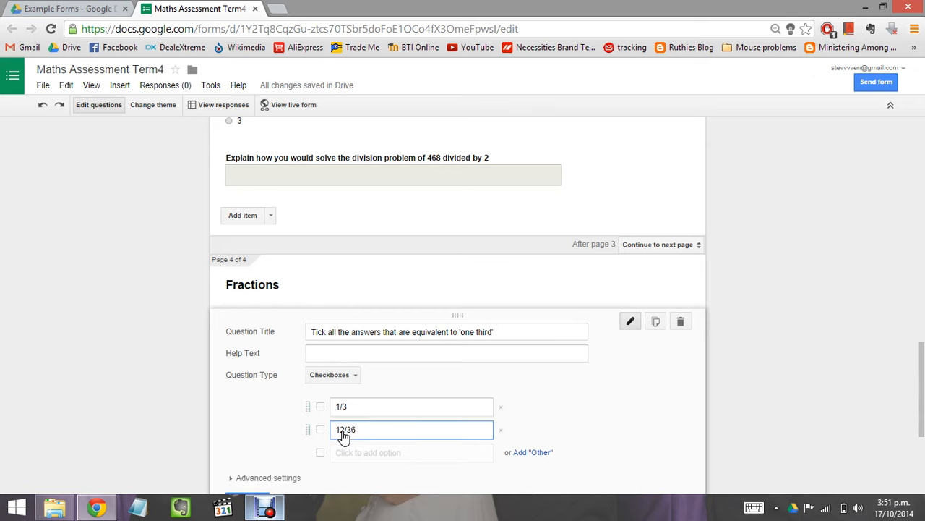
{"action": "type", "text": "6"}
{"action": "left_click", "coordinate": [340, 454]}
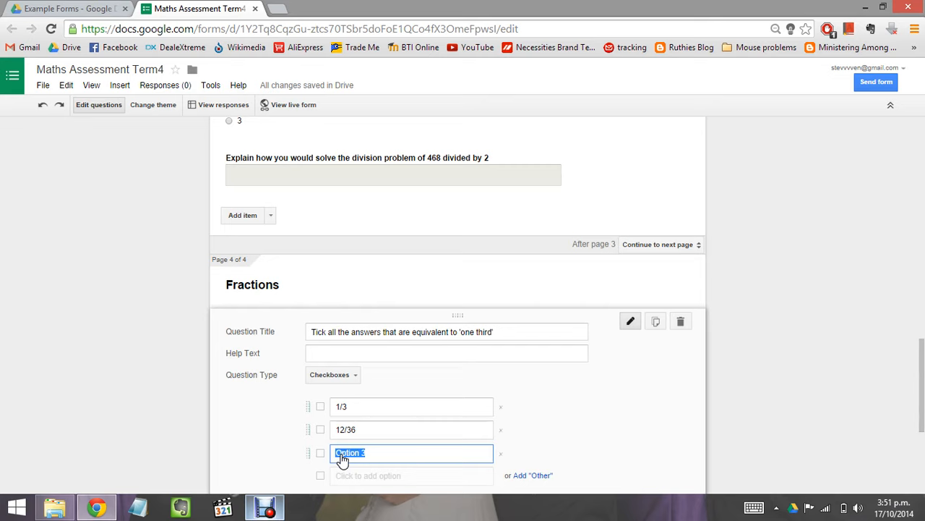
{"action": "type", "text": "3/6"}
{"action": "left_click", "coordinate": [355, 477]}
{"action": "type", "text": "1/"}
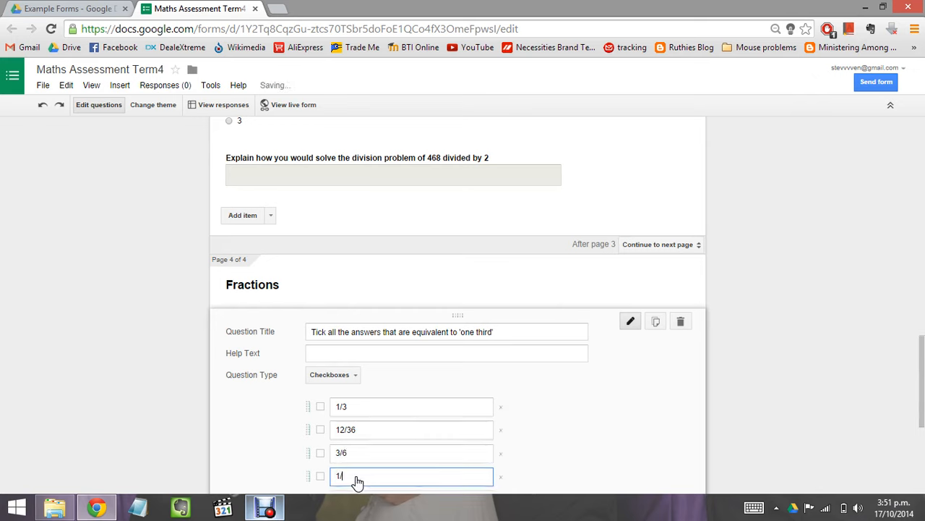
{"action": "type", "text": "33"}
{"action": "left_click", "coordinate": [923, 360]}
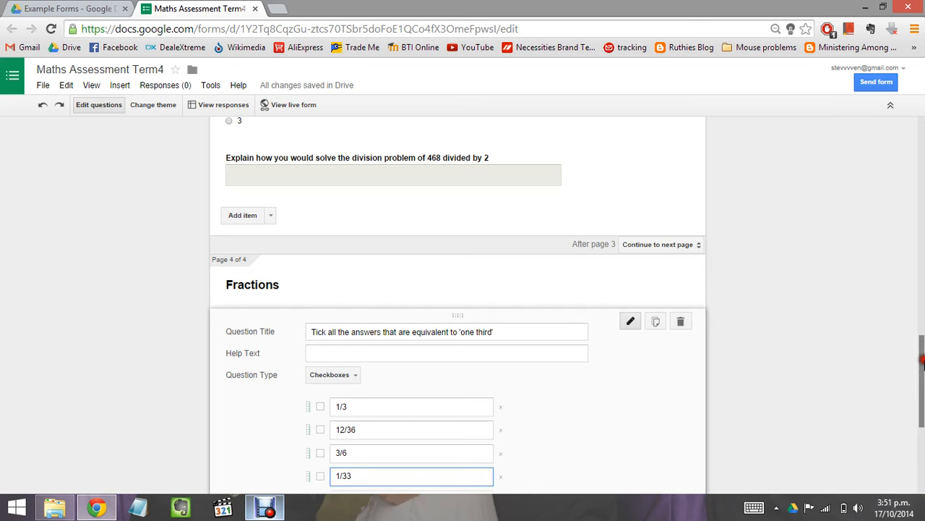
{"action": "scroll", "coordinate": [626, 268], "scroll_direction": "down", "scroll_amount": 3}
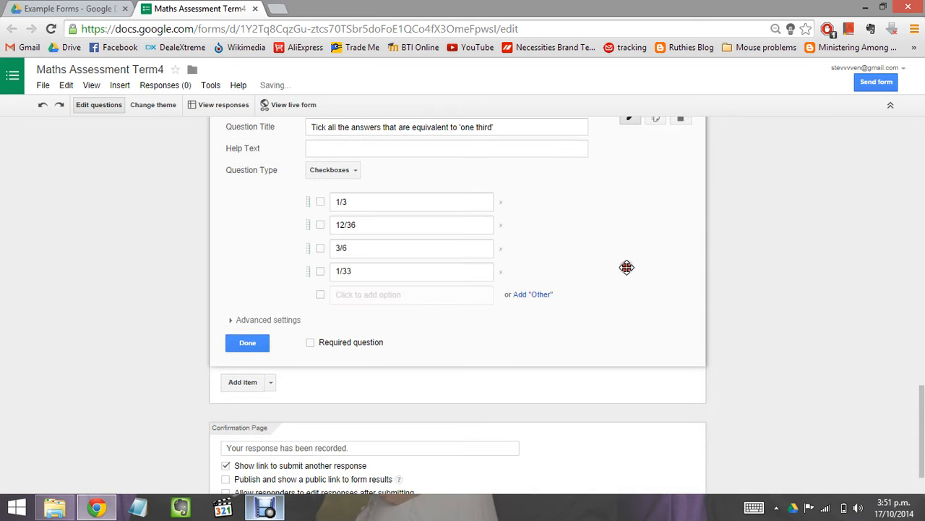
Step: Mark the 'one third' checkbox question on the Fractions page as a required question
{"action": "left_click", "coordinate": [260, 345]}
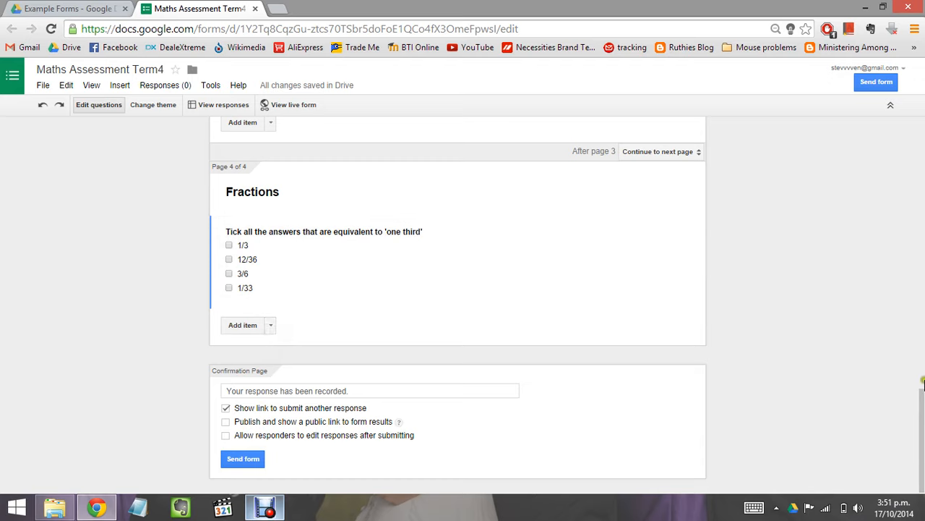
{"action": "mouse_move", "coordinate": [922, 412]}
{"action": "left_mouse_down"}
{"action": "mouse_move", "coordinate": [922, 373]}
{"action": "mouse_move", "coordinate": [922, 405]}
{"action": "left_mouse_up"}
{"action": "mouse_move", "coordinate": [922, 383]}
{"action": "left_mouse_down"}
{"action": "mouse_move", "coordinate": [922, 249]}
{"action": "mouse_move", "coordinate": [906, 357]}
{"action": "mouse_move", "coordinate": [919, 388]}
{"action": "mouse_move", "coordinate": [915, 417]}
{"action": "left_mouse_up"}
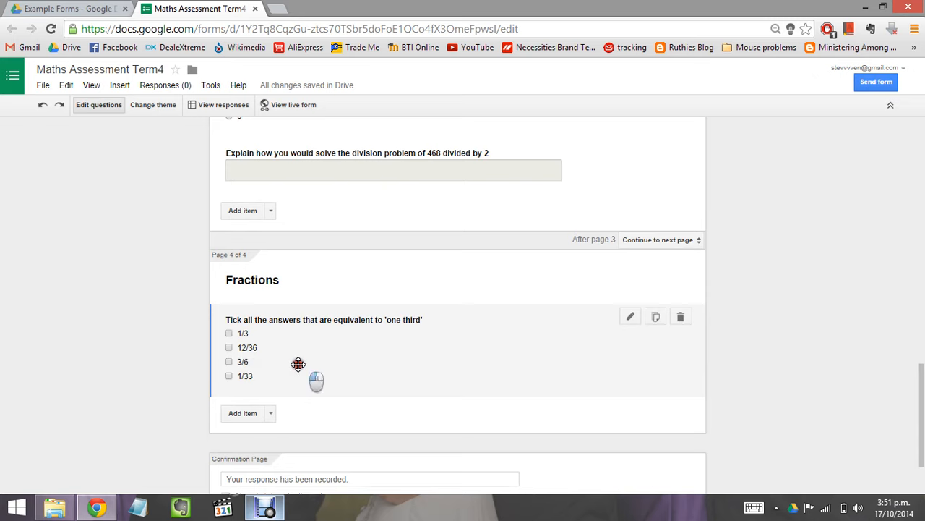
{"action": "left_click", "coordinate": [298, 364]}
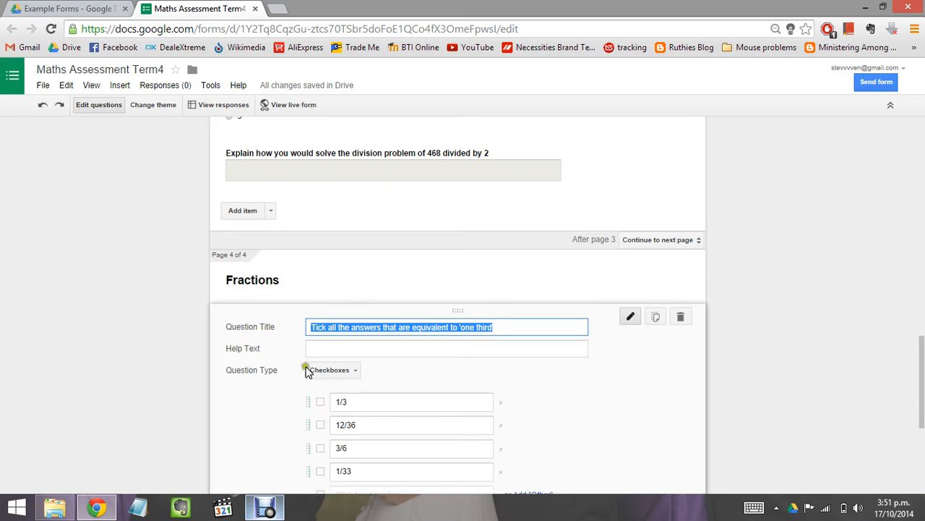
{"action": "scroll", "coordinate": [597, 371], "scroll_direction": "down", "scroll_amount": 3}
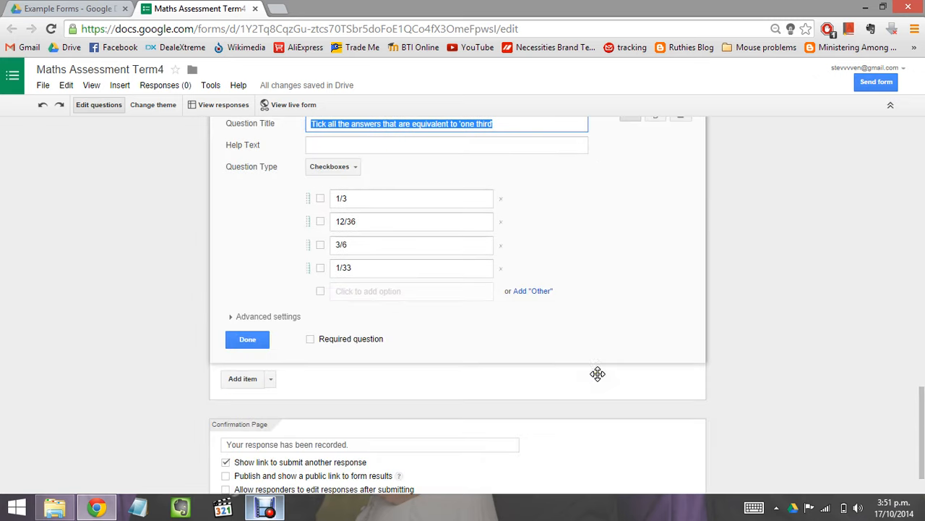
{"action": "left_click", "coordinate": [311, 340]}
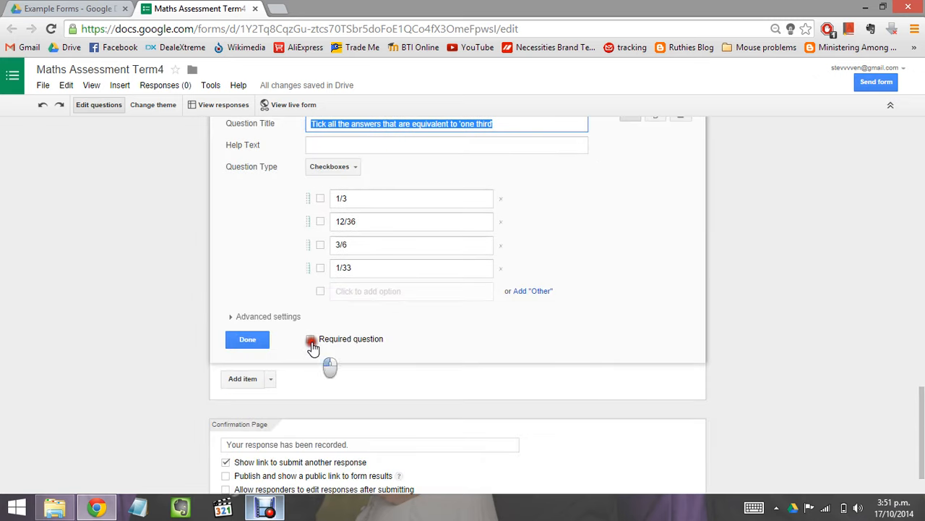
{"action": "left_click", "coordinate": [248, 339]}
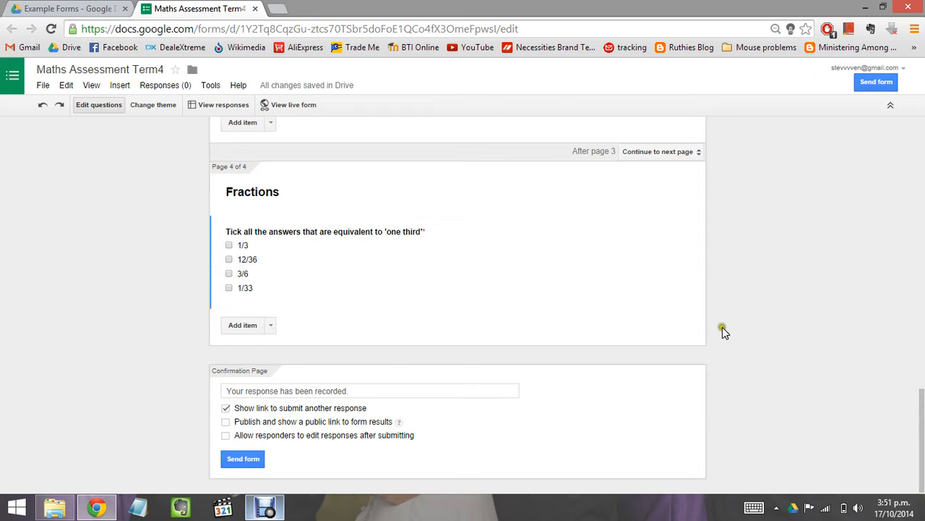
{"action": "left_click", "coordinate": [922, 401]}
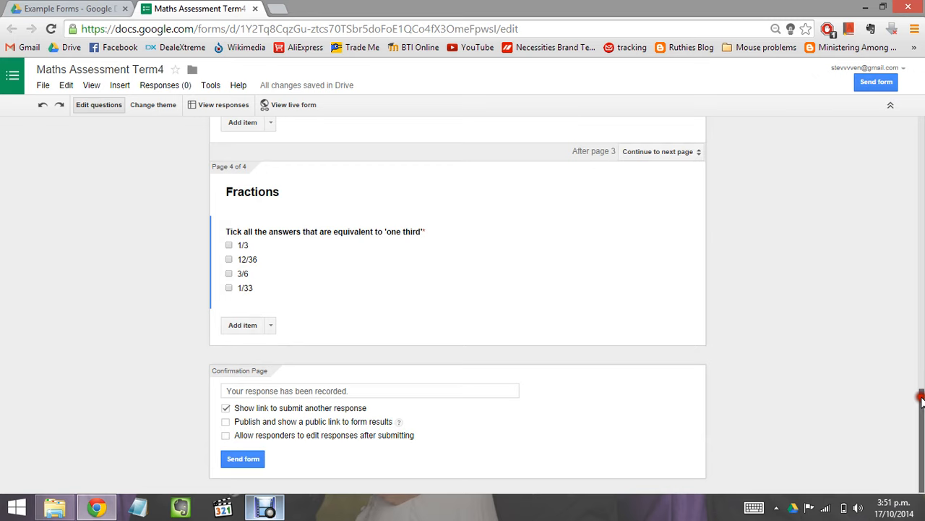
Step: Turn on 'Show progress bar' and 'Only allow one response per person' in the form settings
{"action": "left_click_drag", "start_coordinate": [922, 402], "coordinate": [906, 119]}
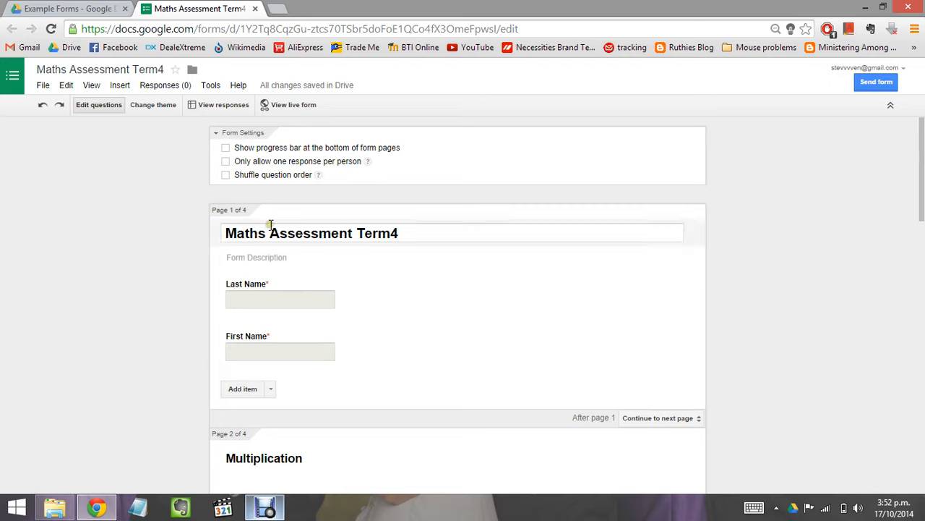
{"action": "left_click", "coordinate": [226, 149]}
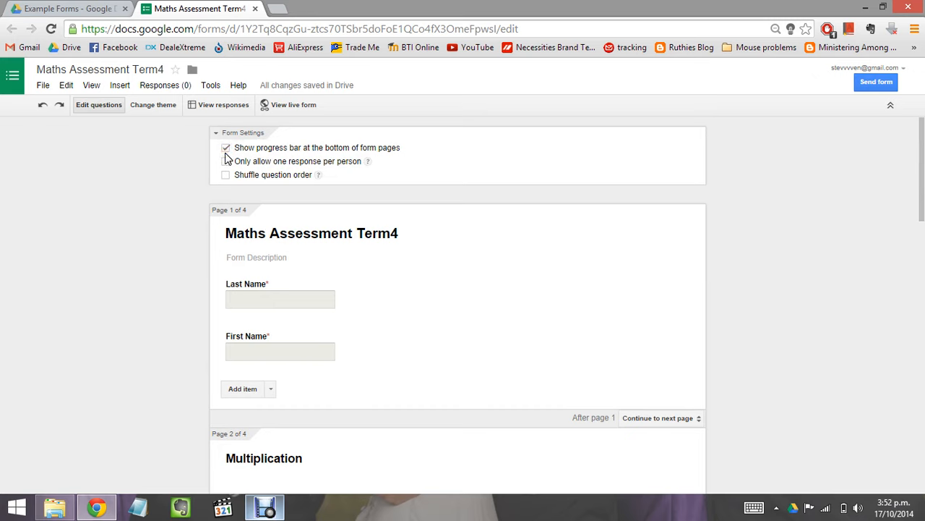
{"action": "left_click", "coordinate": [226, 162]}
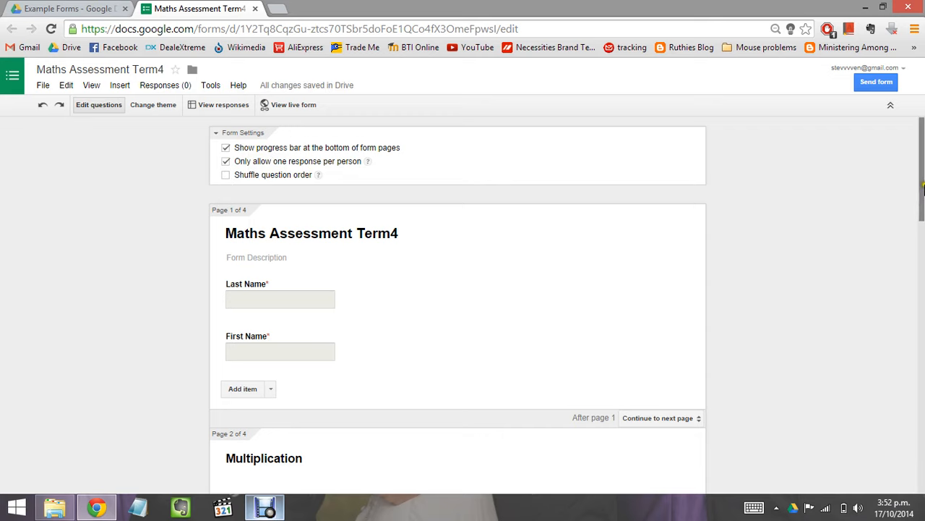
{"action": "left_click_drag", "start_coordinate": [922, 185], "coordinate": [923, 469]}
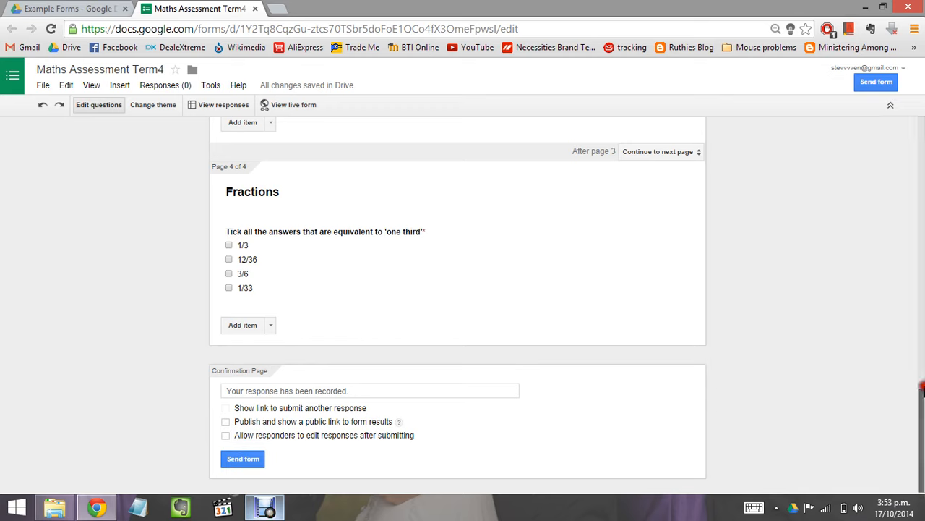
{"action": "left_click_drag", "start_coordinate": [921, 426], "coordinate": [920, 124]}
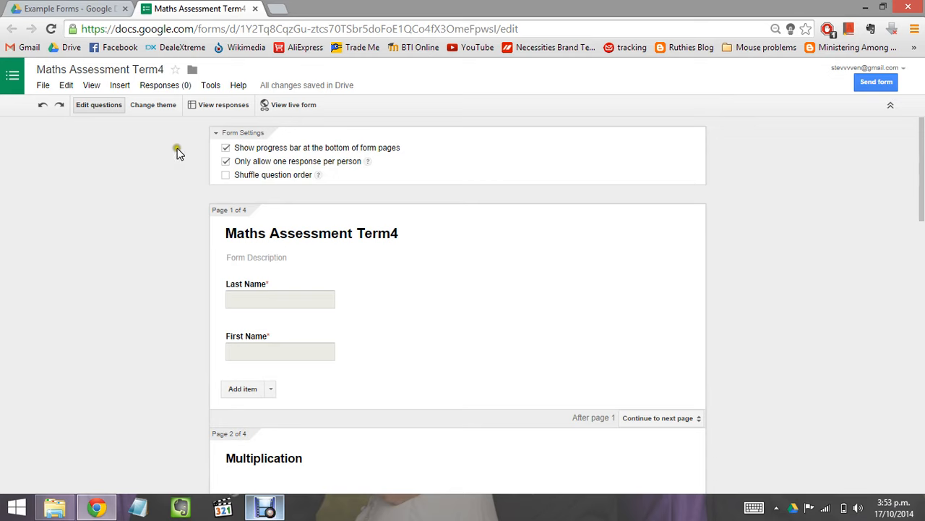
{"action": "left_click", "coordinate": [91, 85]}
{"action": "left_click", "coordinate": [50, 229]}
Step: Apply the Game Night theme to Maths Assessment Term4 and return to the question editor
{"action": "left_click", "coordinate": [96, 99]}
{"action": "left_click", "coordinate": [151, 108]}
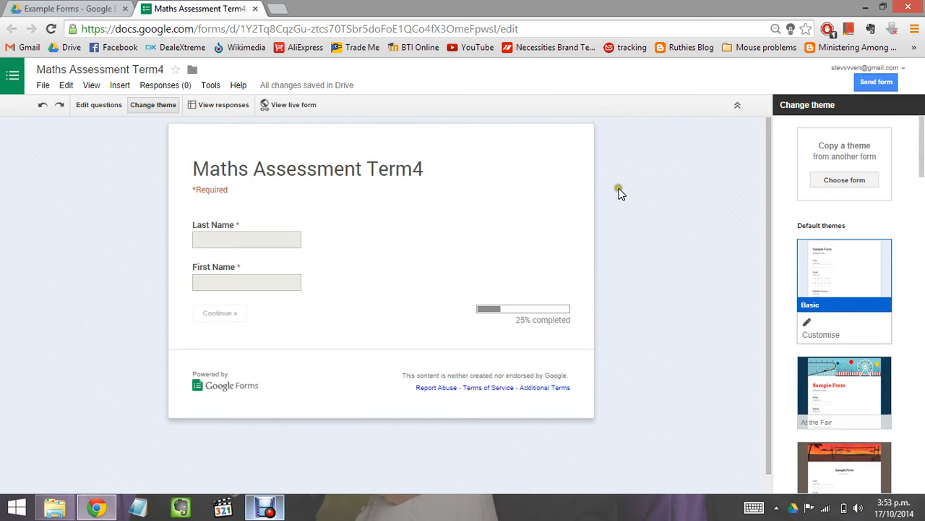
{"action": "left_click", "coordinate": [921, 152]}
{"action": "left_click_drag", "start_coordinate": [921, 153], "coordinate": [916, 312]}
{"action": "left_click", "coordinate": [848, 179]}
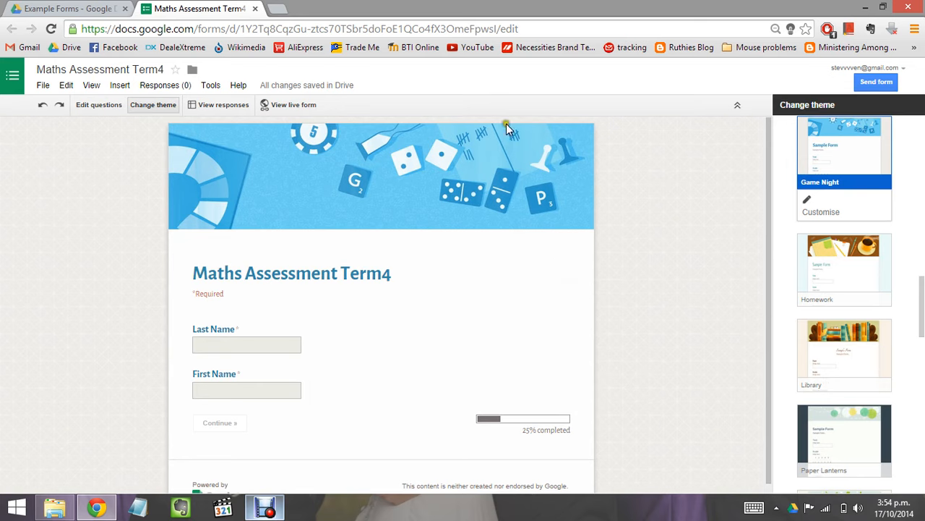
{"action": "left_click", "coordinate": [94, 108]}
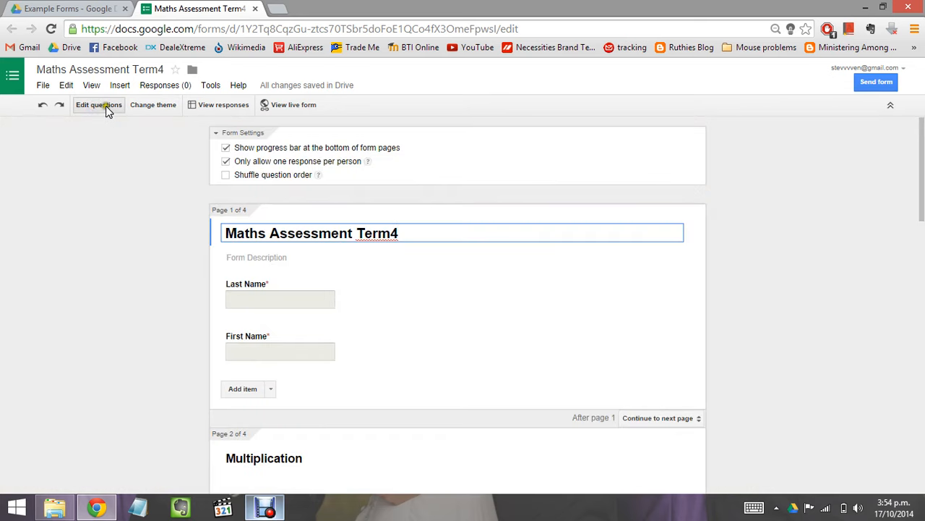
Step: Open the live Maths Assessment Term4 form in a new tab for testing
{"action": "left_click", "coordinate": [517, 224]}
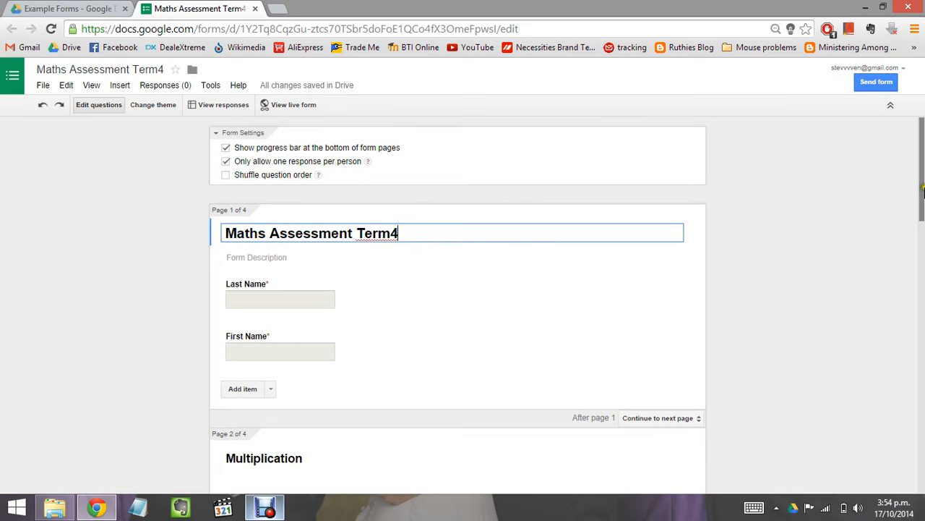
{"action": "left_click_drag", "start_coordinate": [922, 190], "coordinate": [922, 156]}
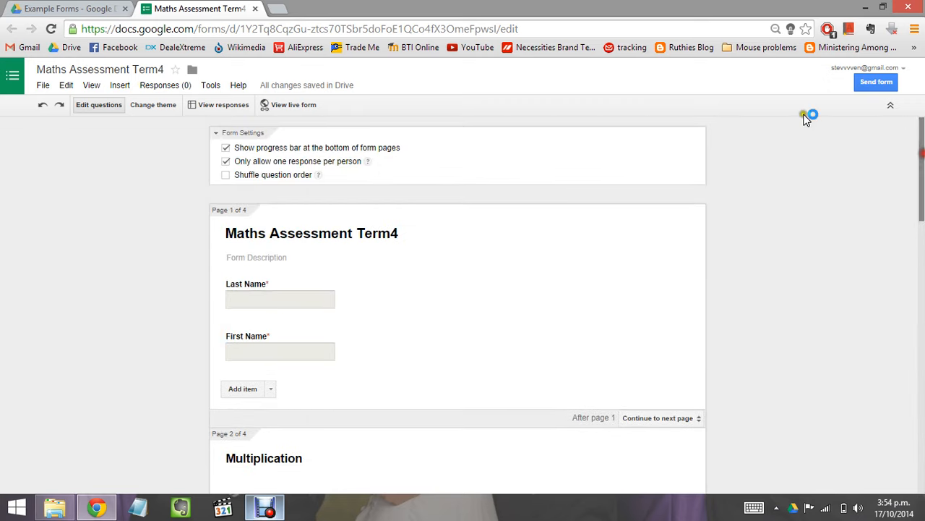
{"action": "left_click", "coordinate": [284, 108]}
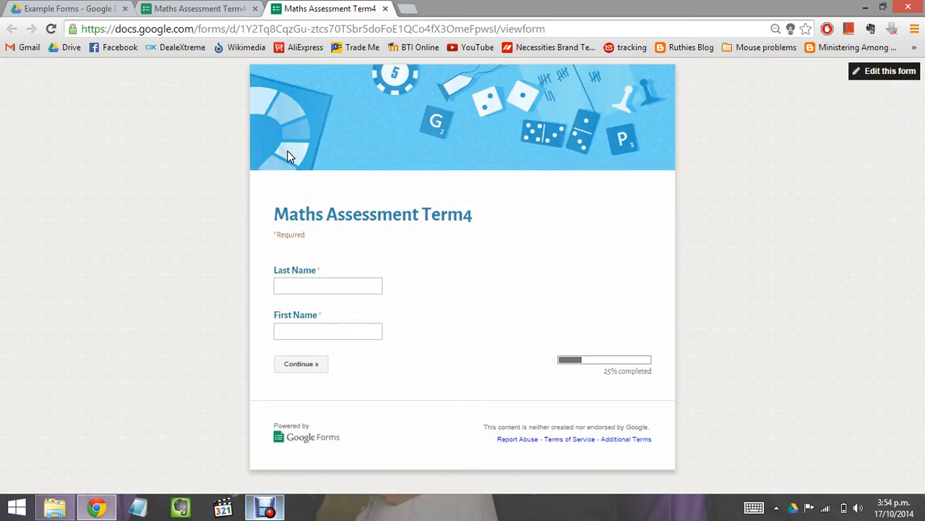
Step: Enter the respondent's last name and first name, then continue to the Multiplication page
{"action": "left_click", "coordinate": [322, 285]}
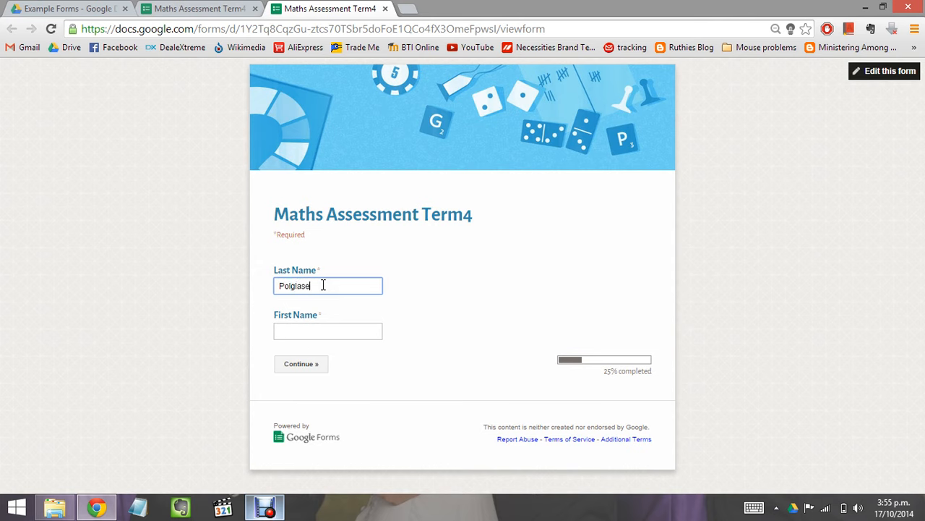
{"action": "left_click", "coordinate": [314, 330]}
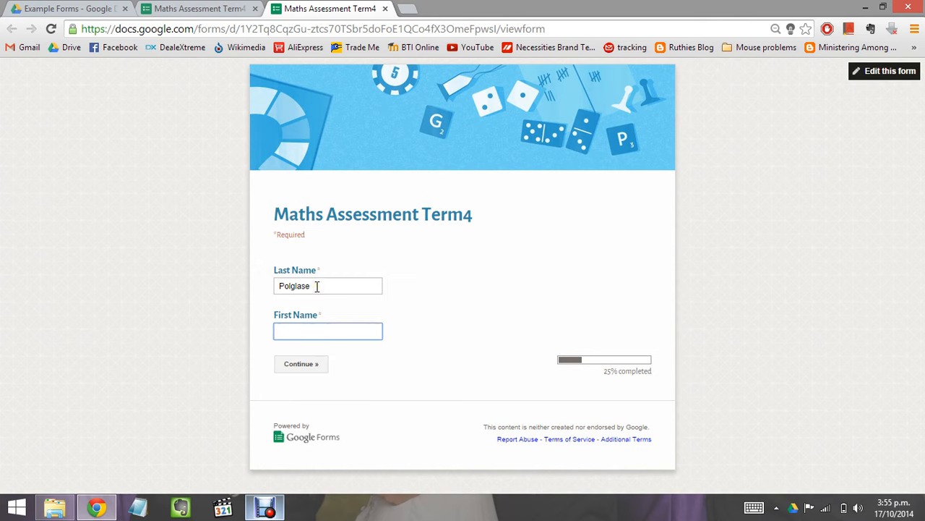
{"action": "left_click", "coordinate": [310, 364]}
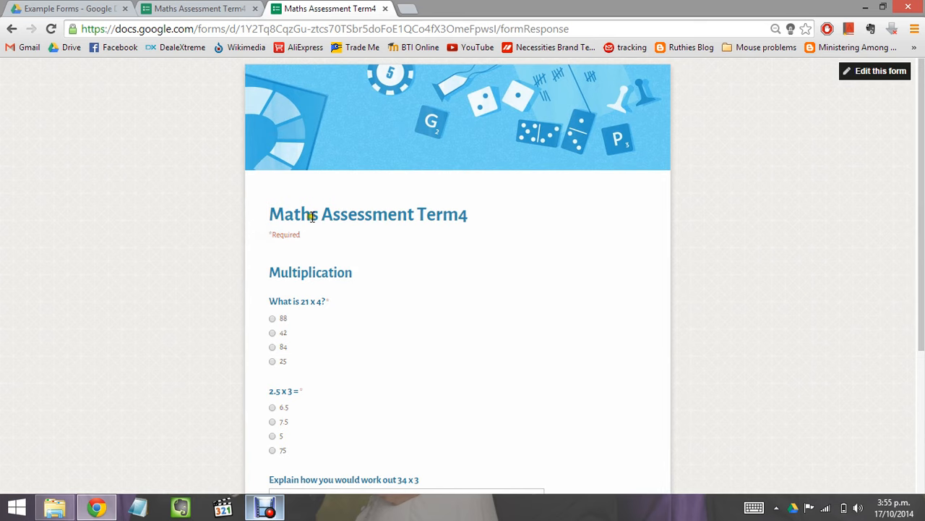
Step: Answer 84 for 21 x 4 and 5 for 2.5 x 3, leave the explanation blank, and continue
{"action": "scroll", "coordinate": [306, 252], "scroll_direction": "down", "scroll_amount": 3}
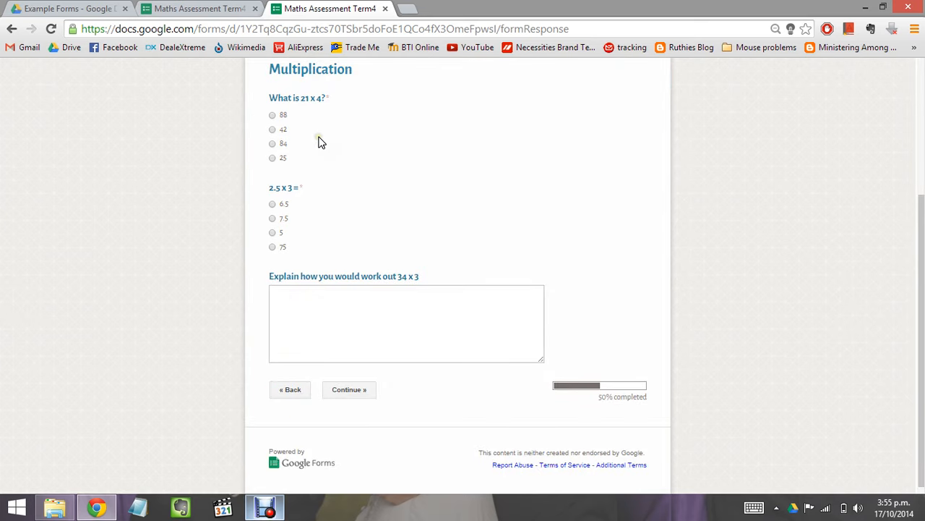
{"action": "left_click", "coordinate": [272, 144]}
{"action": "left_click", "coordinate": [273, 232]}
{"action": "left_click", "coordinate": [344, 317]}
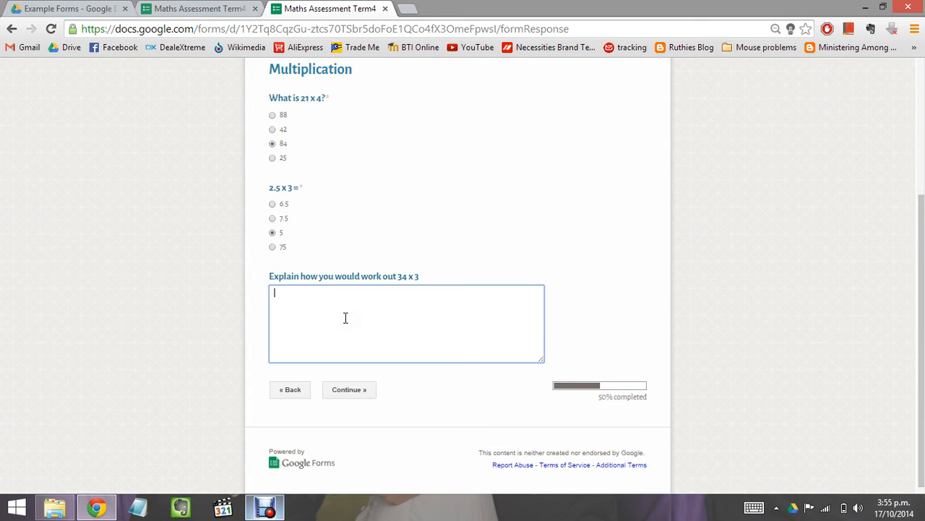
{"action": "type", "text": "im smart"}
{"action": "left_click_drag", "start_coordinate": [305, 293], "coordinate": [261, 298]}
{"action": "key", "text": "BackSpace"}
{"action": "left_click", "coordinate": [350, 387]}
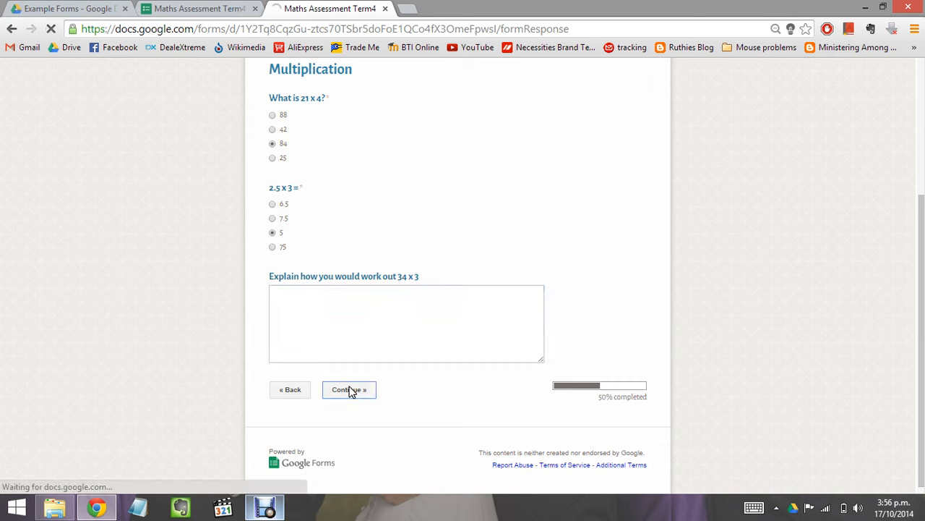
{"action": "left_click", "coordinate": [318, 375]}
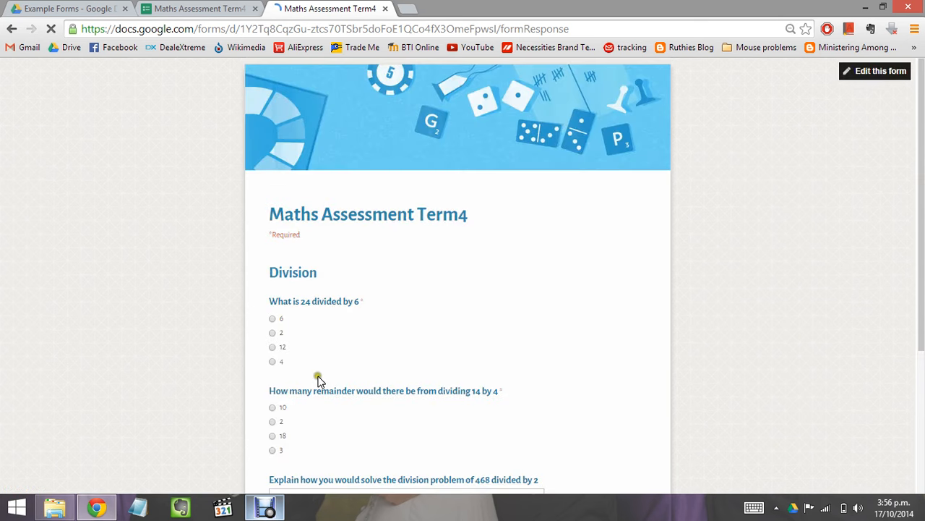
Step: Answer 4 and 2 on the Division questions, explain 'With my brain', and continue to Fractions
{"action": "left_click", "coordinate": [340, 261]}
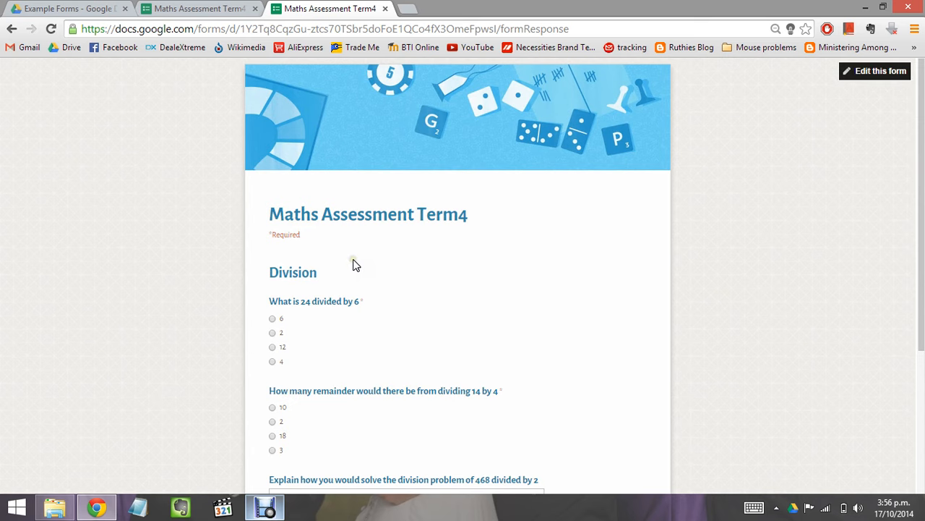
{"action": "scroll", "coordinate": [352, 263], "scroll_direction": "down", "scroll_amount": 3}
{"action": "left_click", "coordinate": [345, 205]}
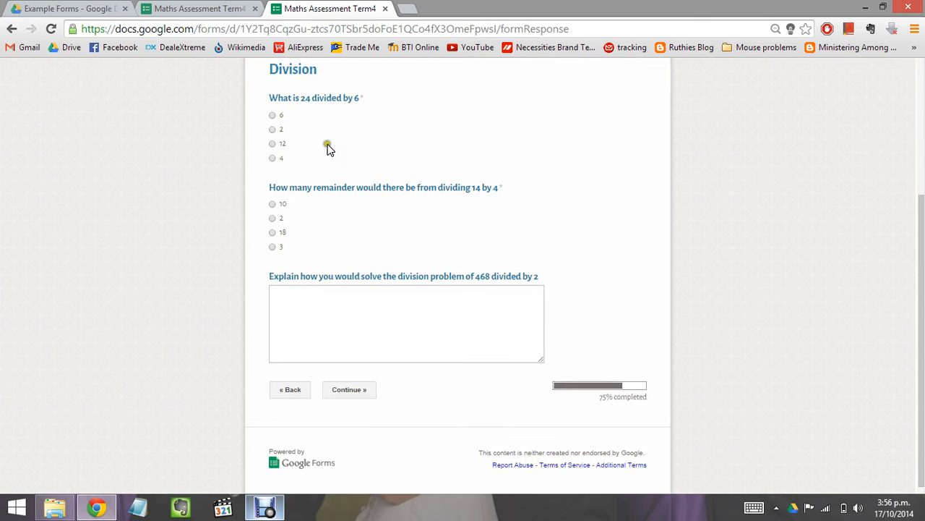
{"action": "left_click", "coordinate": [270, 158]}
{"action": "left_click", "coordinate": [273, 218]}
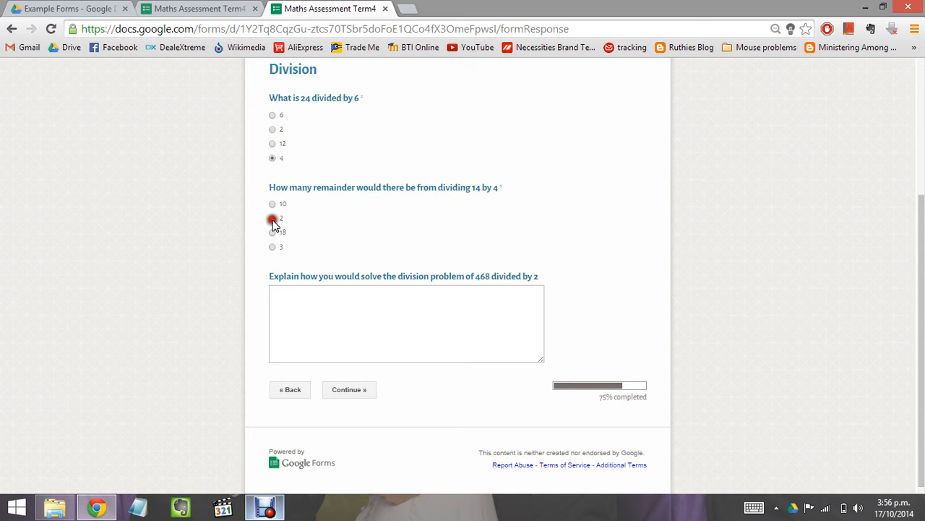
{"action": "left_click", "coordinate": [331, 322]}
{"action": "type", "text": "With m"}
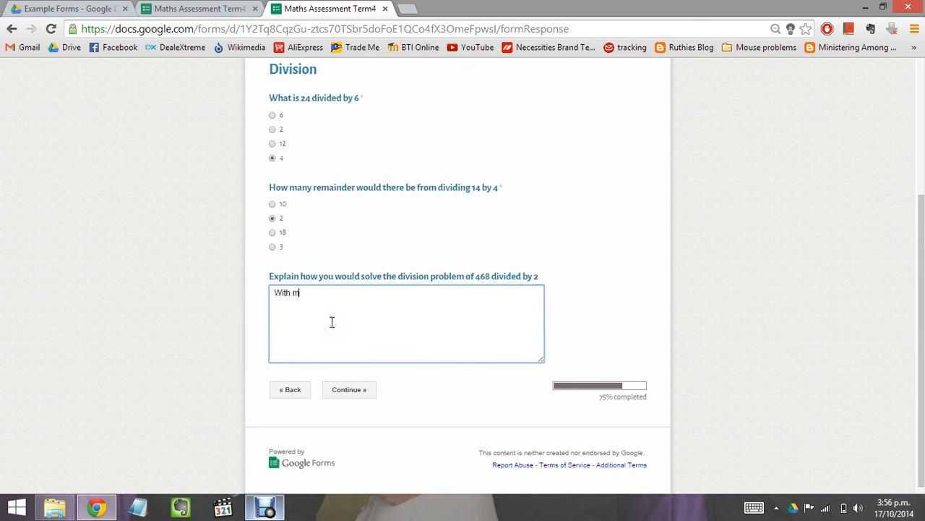
{"action": "type", "text": "y brain"}
{"action": "left_click", "coordinate": [359, 390]}
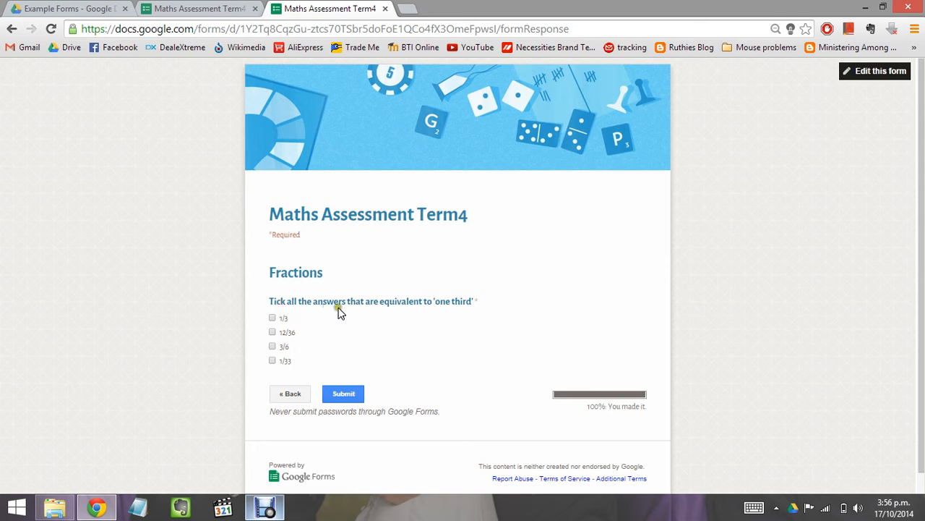
Step: Leave only 1/3 and 1/33 ticked as equivalent to one third
{"action": "left_click", "coordinate": [273, 318]}
{"action": "left_click", "coordinate": [272, 332]}
{"action": "left_click", "coordinate": [273, 345]}
{"action": "left_click", "coordinate": [272, 360]}
{"action": "left_click", "coordinate": [273, 349]}
{"action": "left_click", "coordinate": [272, 347]}
{"action": "left_click", "coordinate": [273, 349]}
{"action": "left_click", "coordinate": [273, 331]}
Step: Submit the response and close the confirmation tab
{"action": "left_click", "coordinate": [336, 391]}
{"action": "left_click", "coordinate": [349, 400]}
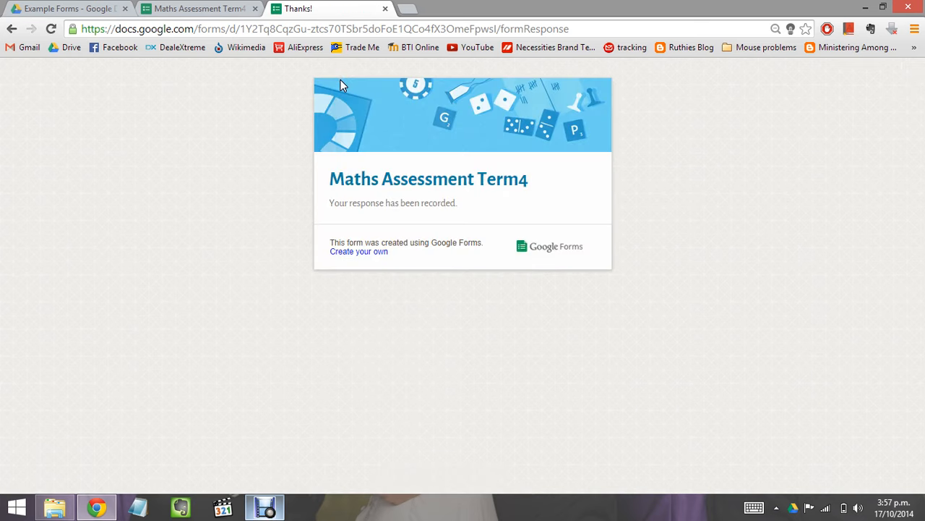
{"action": "left_click", "coordinate": [385, 9]}
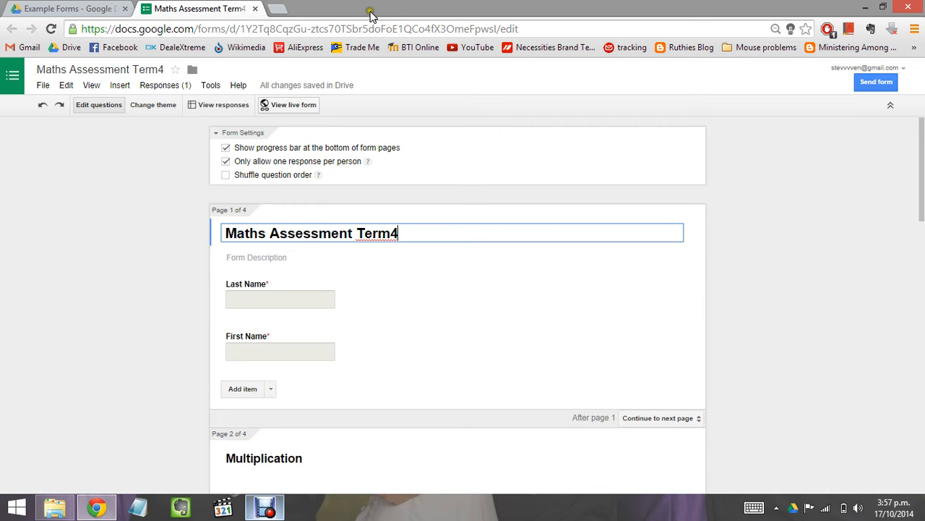
Step: Switch back to the Example Forms folder tab in Google Drive
{"action": "left_click", "coordinate": [64, 11]}
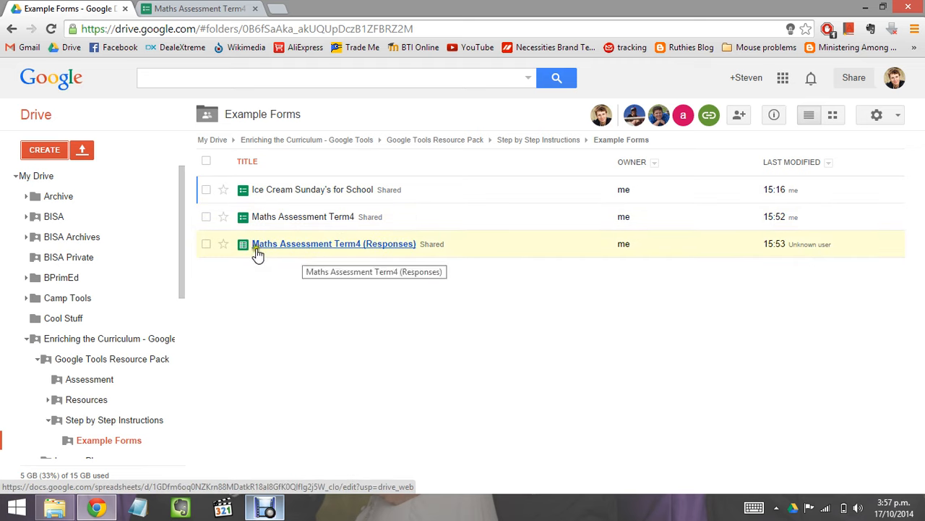
Step: Open the Maths Assessment Term4 (Responses) spreadsheet and scroll across row 2's recorded answers
{"action": "left_click", "coordinate": [312, 246]}
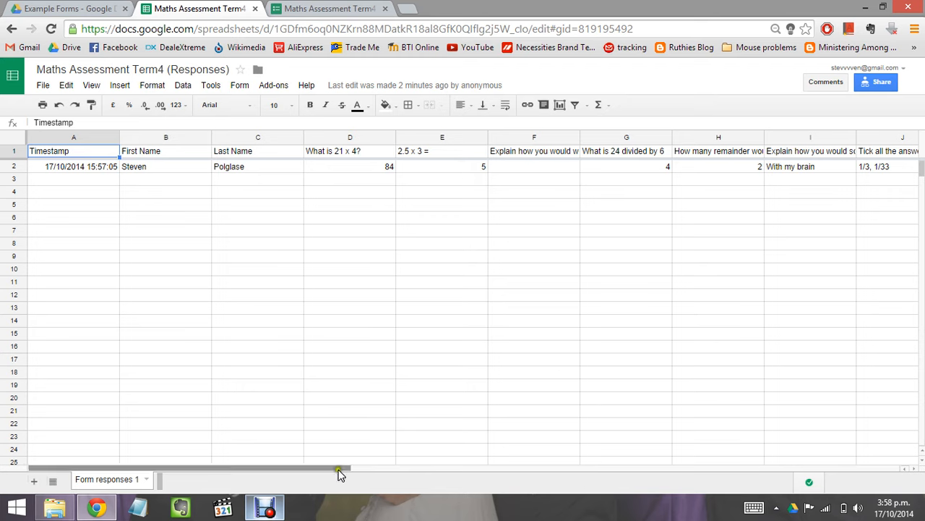
{"action": "left_click_drag", "start_coordinate": [341, 468], "coordinate": [377, 468]}
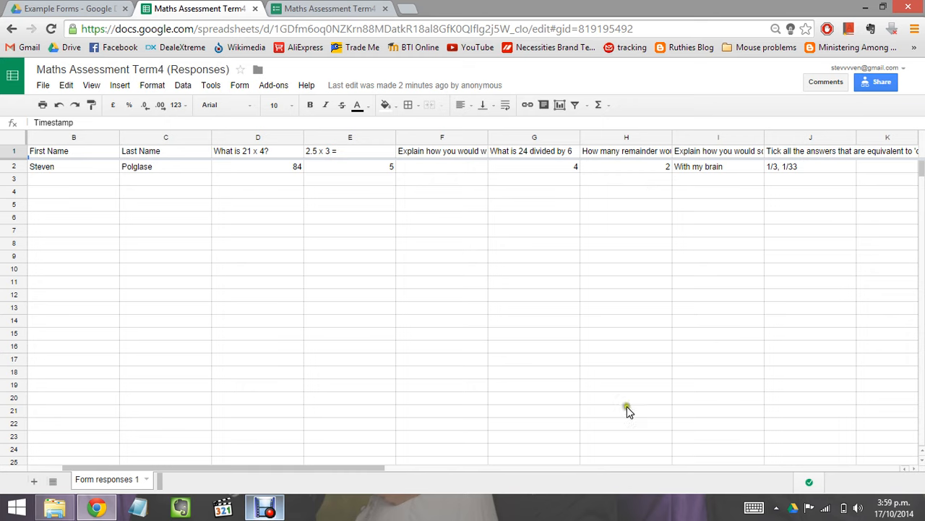
Step: Scroll right to read the column F question heading and its empty answer in F2
{"action": "left_click", "coordinate": [367, 471]}
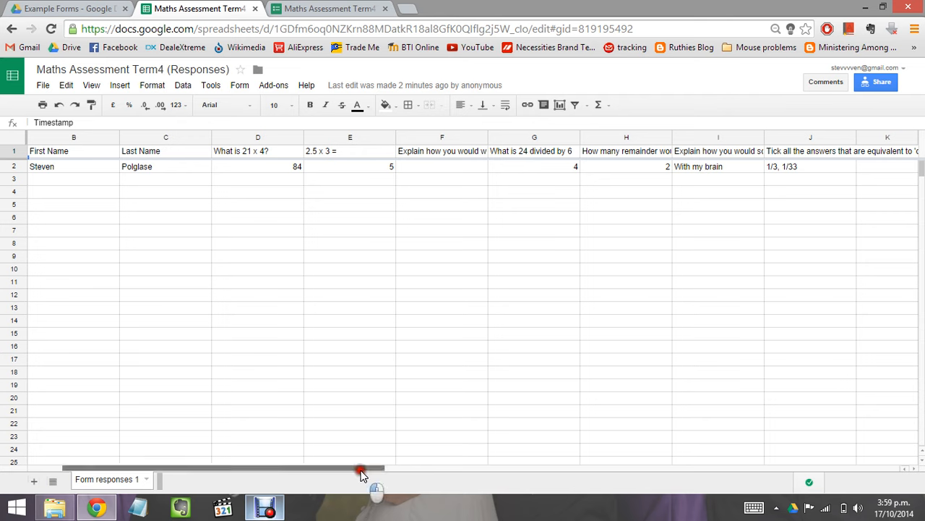
{"action": "left_click_drag", "start_coordinate": [367, 474], "coordinate": [480, 470]}
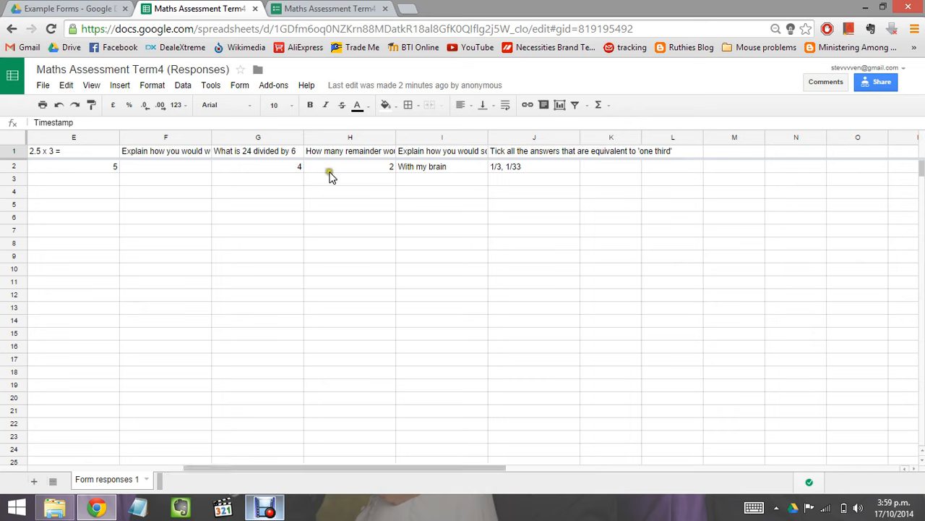
{"action": "left_click", "coordinate": [172, 158]}
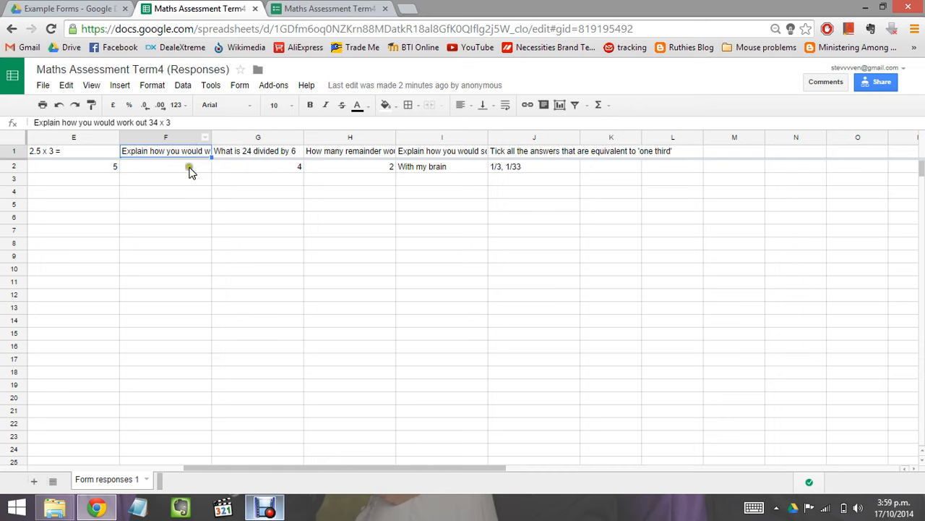
{"action": "left_click", "coordinate": [187, 171]}
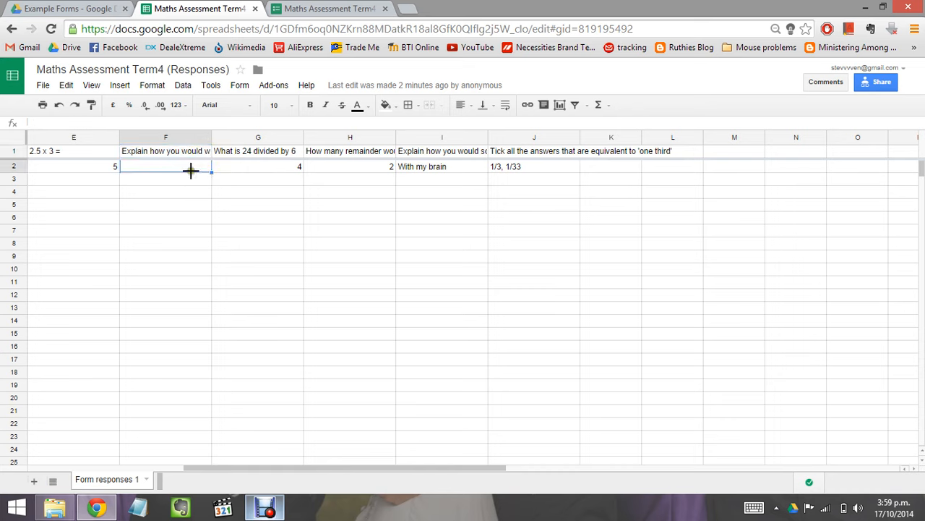
Step: Read the written explanation in I2 and ticked fractions in J2, then return to the Example Forms folder
{"action": "left_click", "coordinate": [464, 168]}
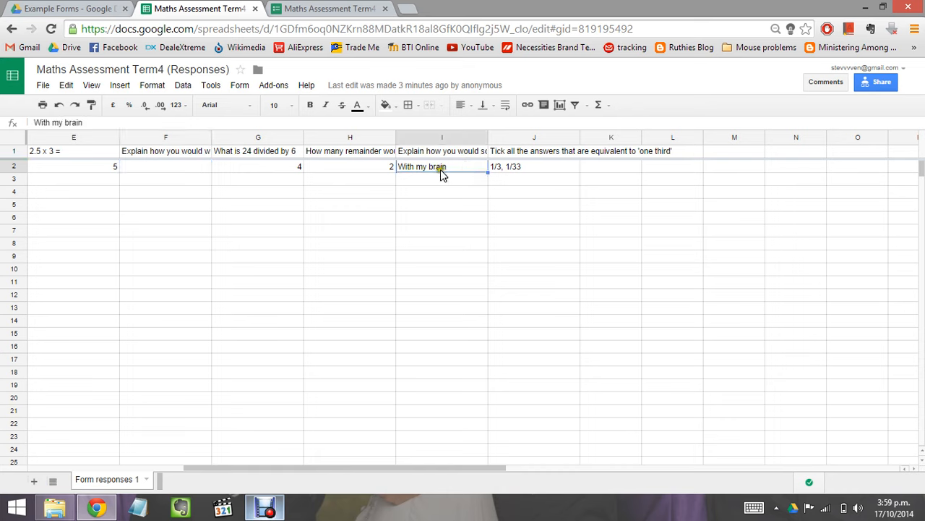
{"action": "left_click", "coordinate": [533, 172]}
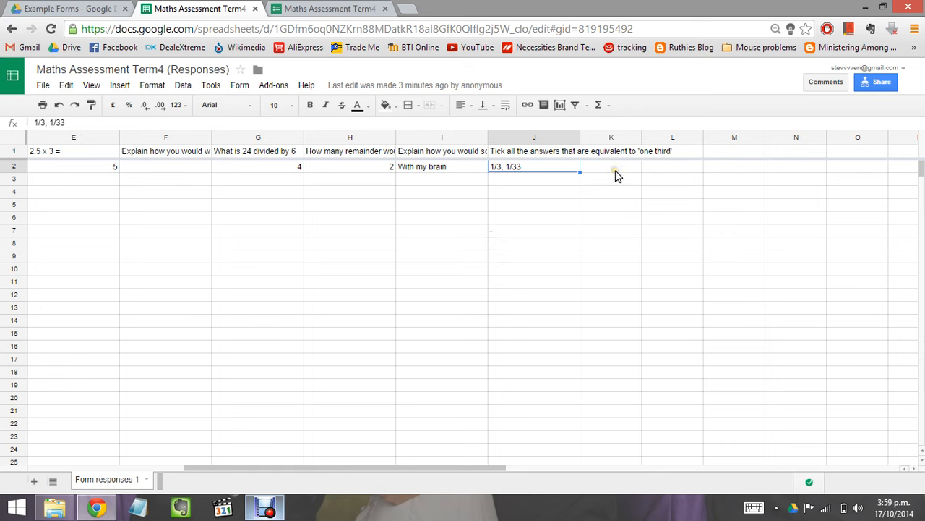
{"action": "left_click_drag", "start_coordinate": [479, 467], "coordinate": [211, 482]}
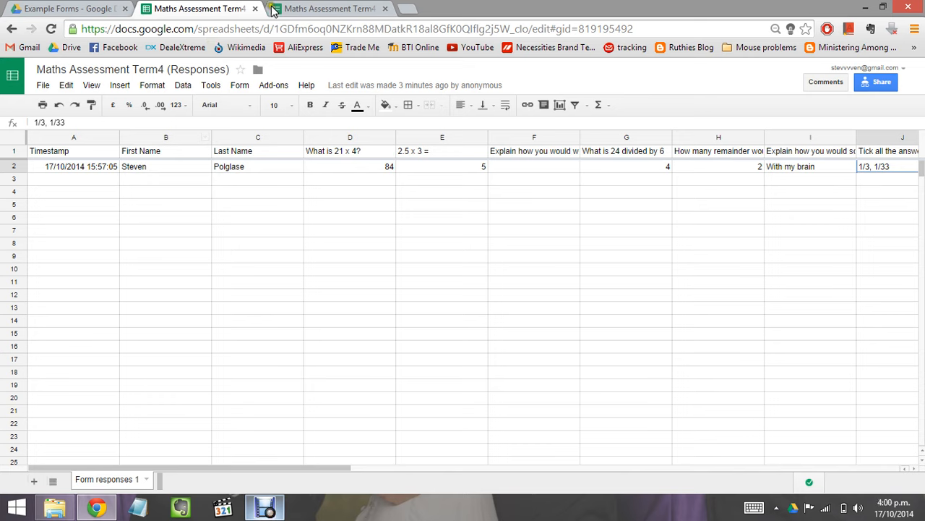
{"action": "left_click", "coordinate": [62, 7]}
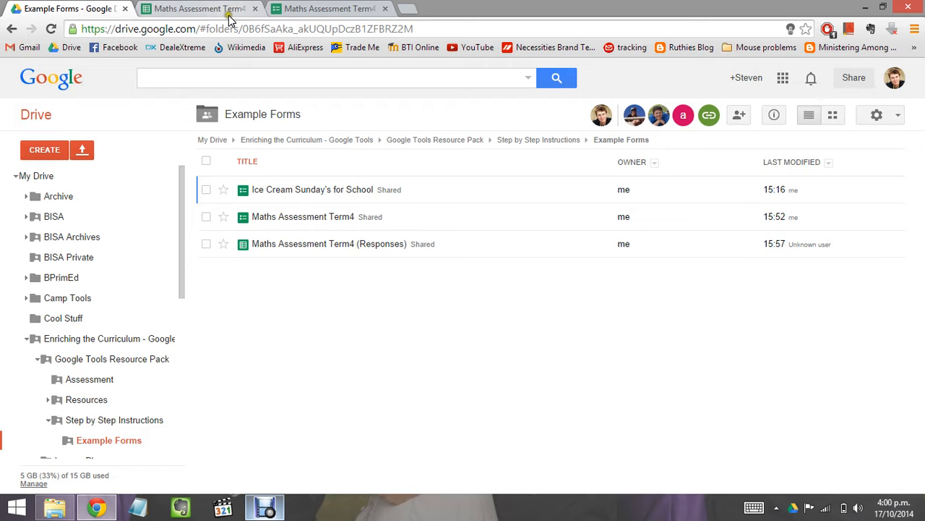
Step: Switch to the Maths Assessment Term4 form editor and scroll to the 34 x 3 question
{"action": "left_click", "coordinate": [311, 9]}
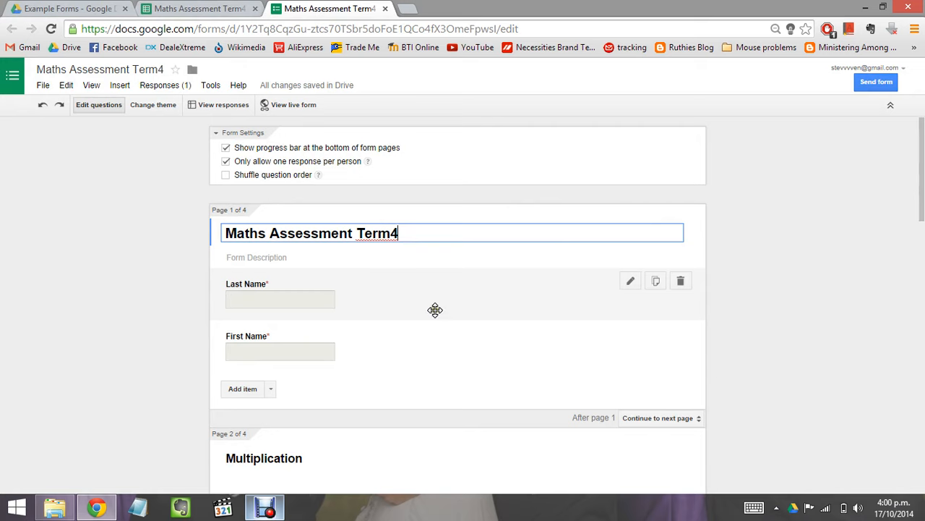
{"action": "scroll", "coordinate": [435, 304], "scroll_direction": "down", "scroll_amount": 3}
{"action": "scroll", "coordinate": [436, 312], "scroll_direction": "down", "scroll_amount": 3}
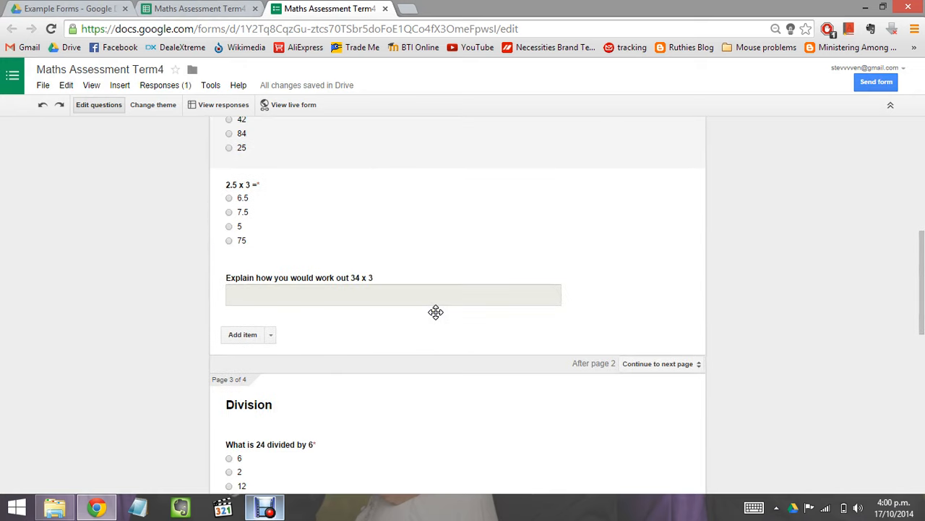
{"action": "scroll", "coordinate": [436, 311], "scroll_direction": "down", "scroll_amount": 3}
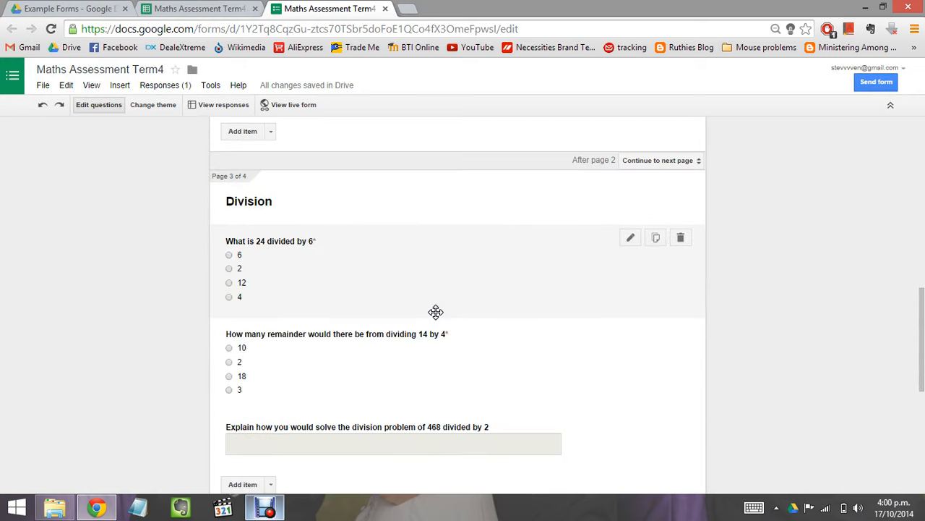
{"action": "scroll", "coordinate": [435, 312], "scroll_direction": "up", "scroll_amount": 3}
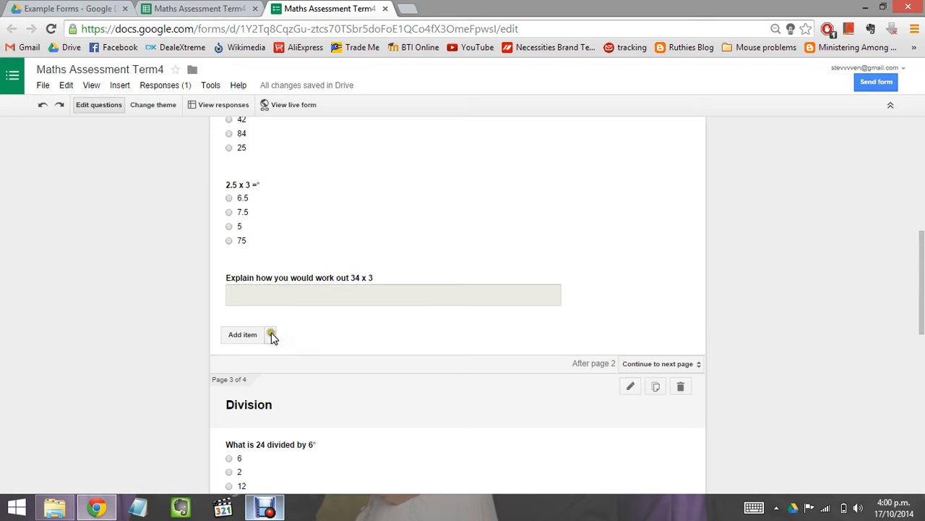
Step: Open and dismiss the question type list, open and close the 34 x 3 question unchanged, then switch to the responses spreadsheet
{"action": "left_click", "coordinate": [271, 335]}
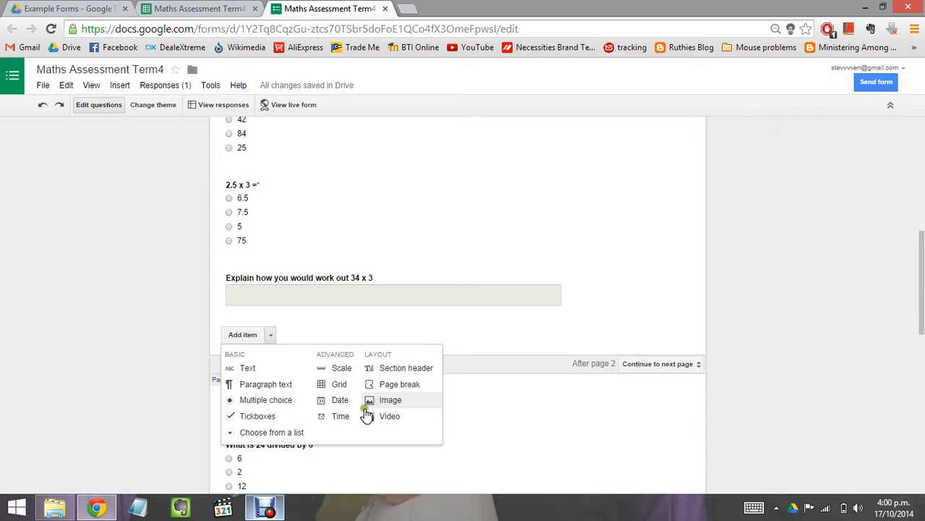
{"action": "left_click", "coordinate": [307, 433]}
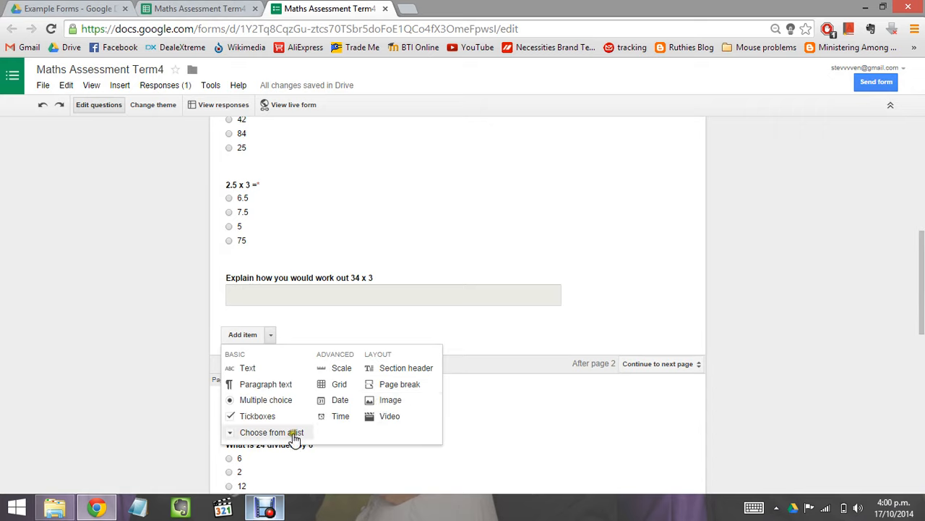
{"action": "left_click", "coordinate": [668, 317]}
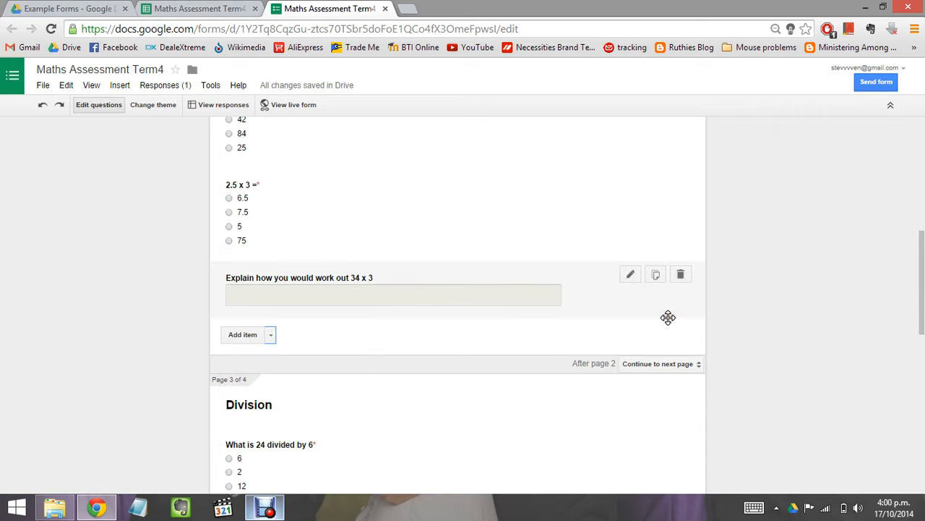
{"action": "left_click", "coordinate": [463, 343]}
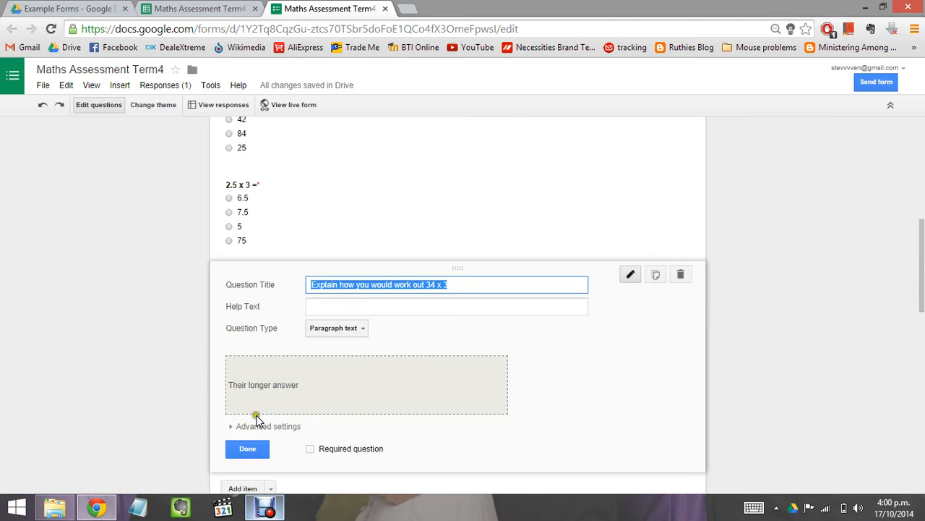
{"action": "left_click", "coordinate": [248, 452]}
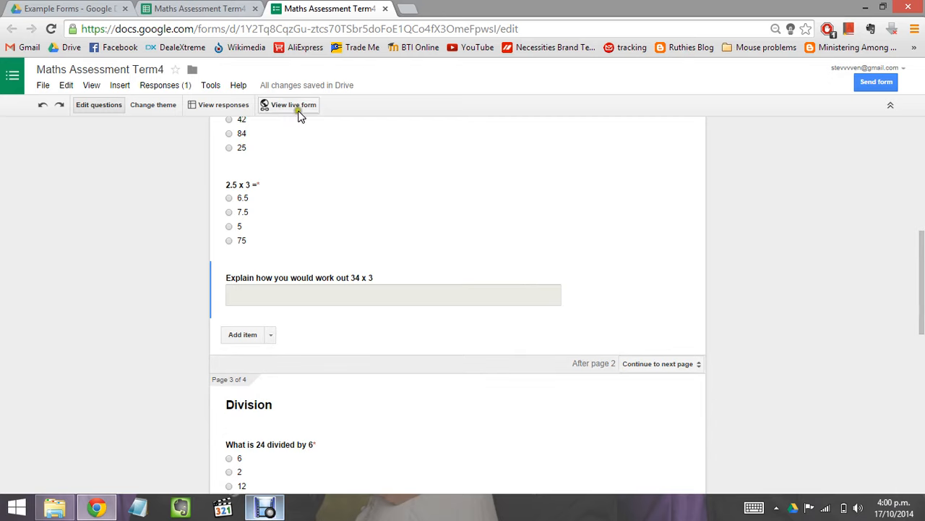
{"action": "left_click", "coordinate": [178, 13]}
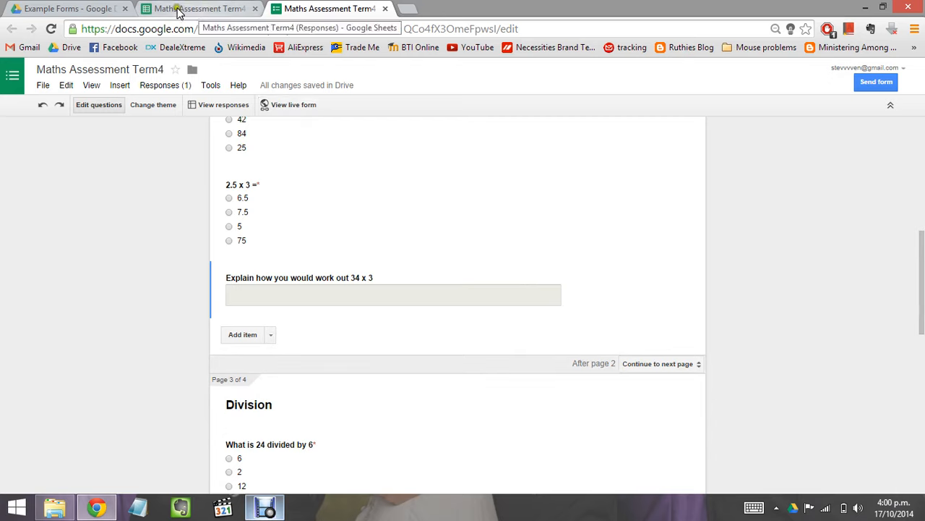